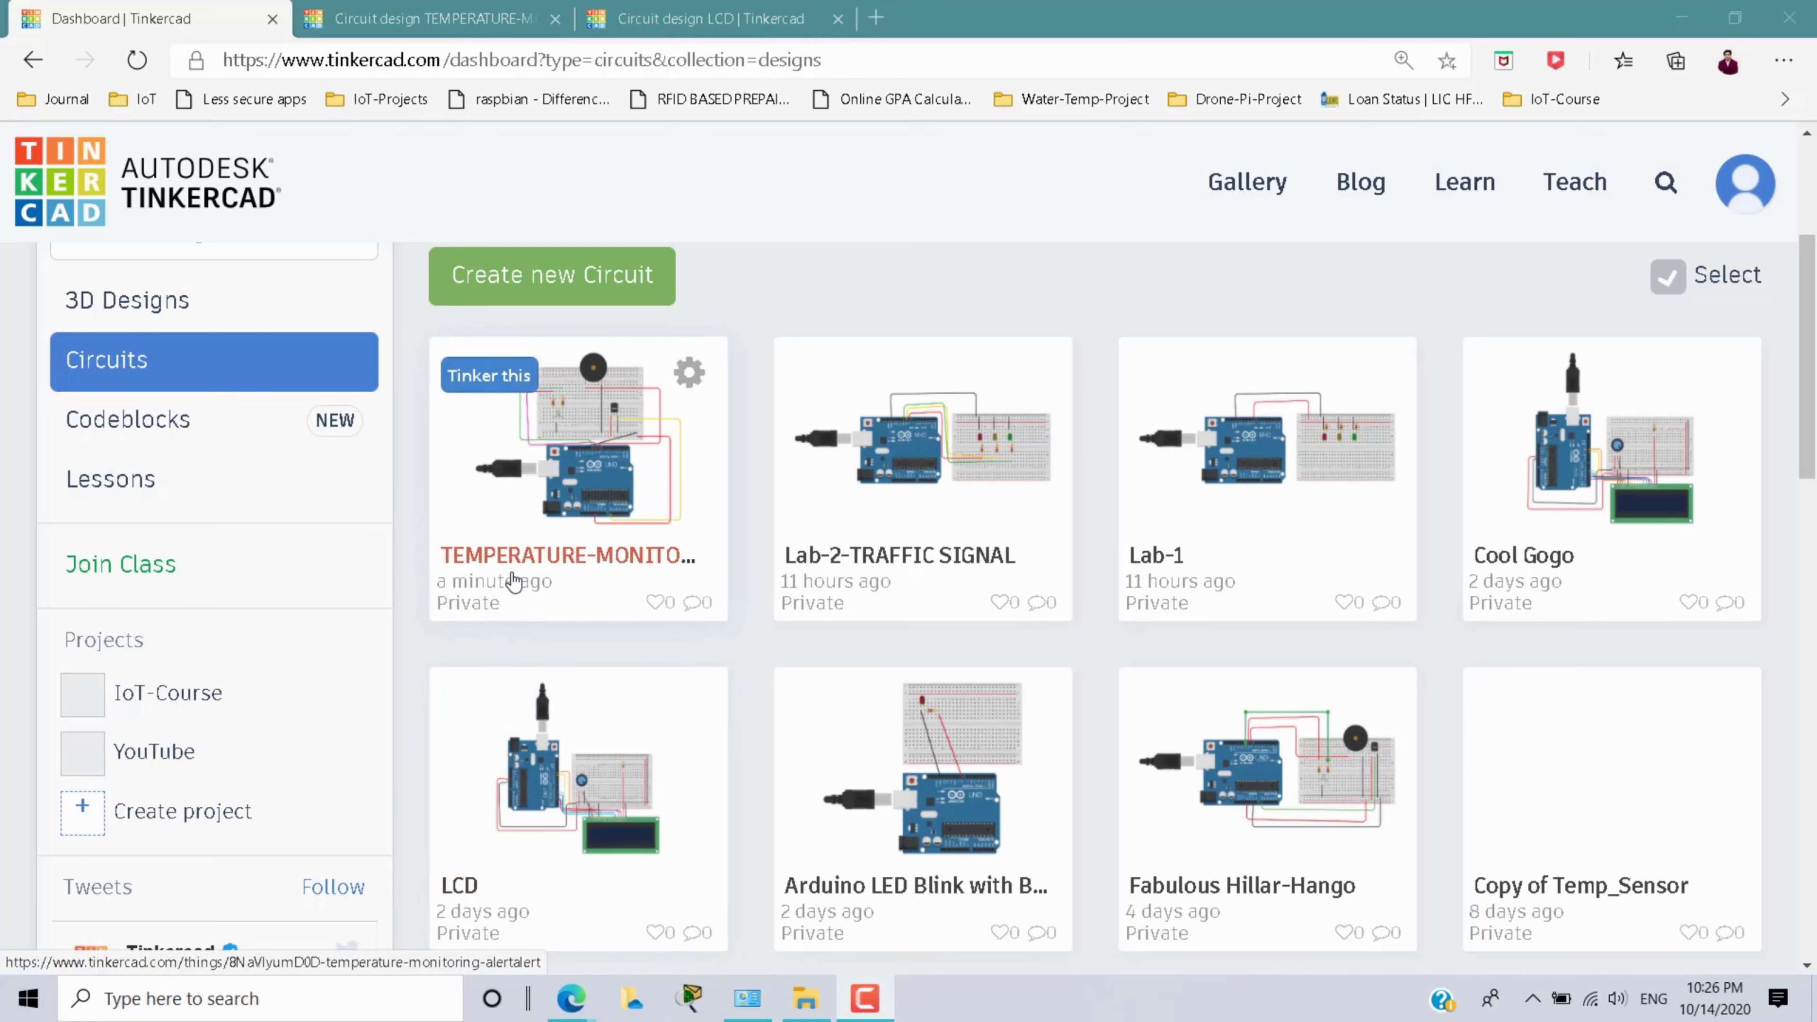
- Run the TEMPERATURE-MONITORING simulation with its code and Serial Monitor showing readings of 24.71
left_click(465, 10)
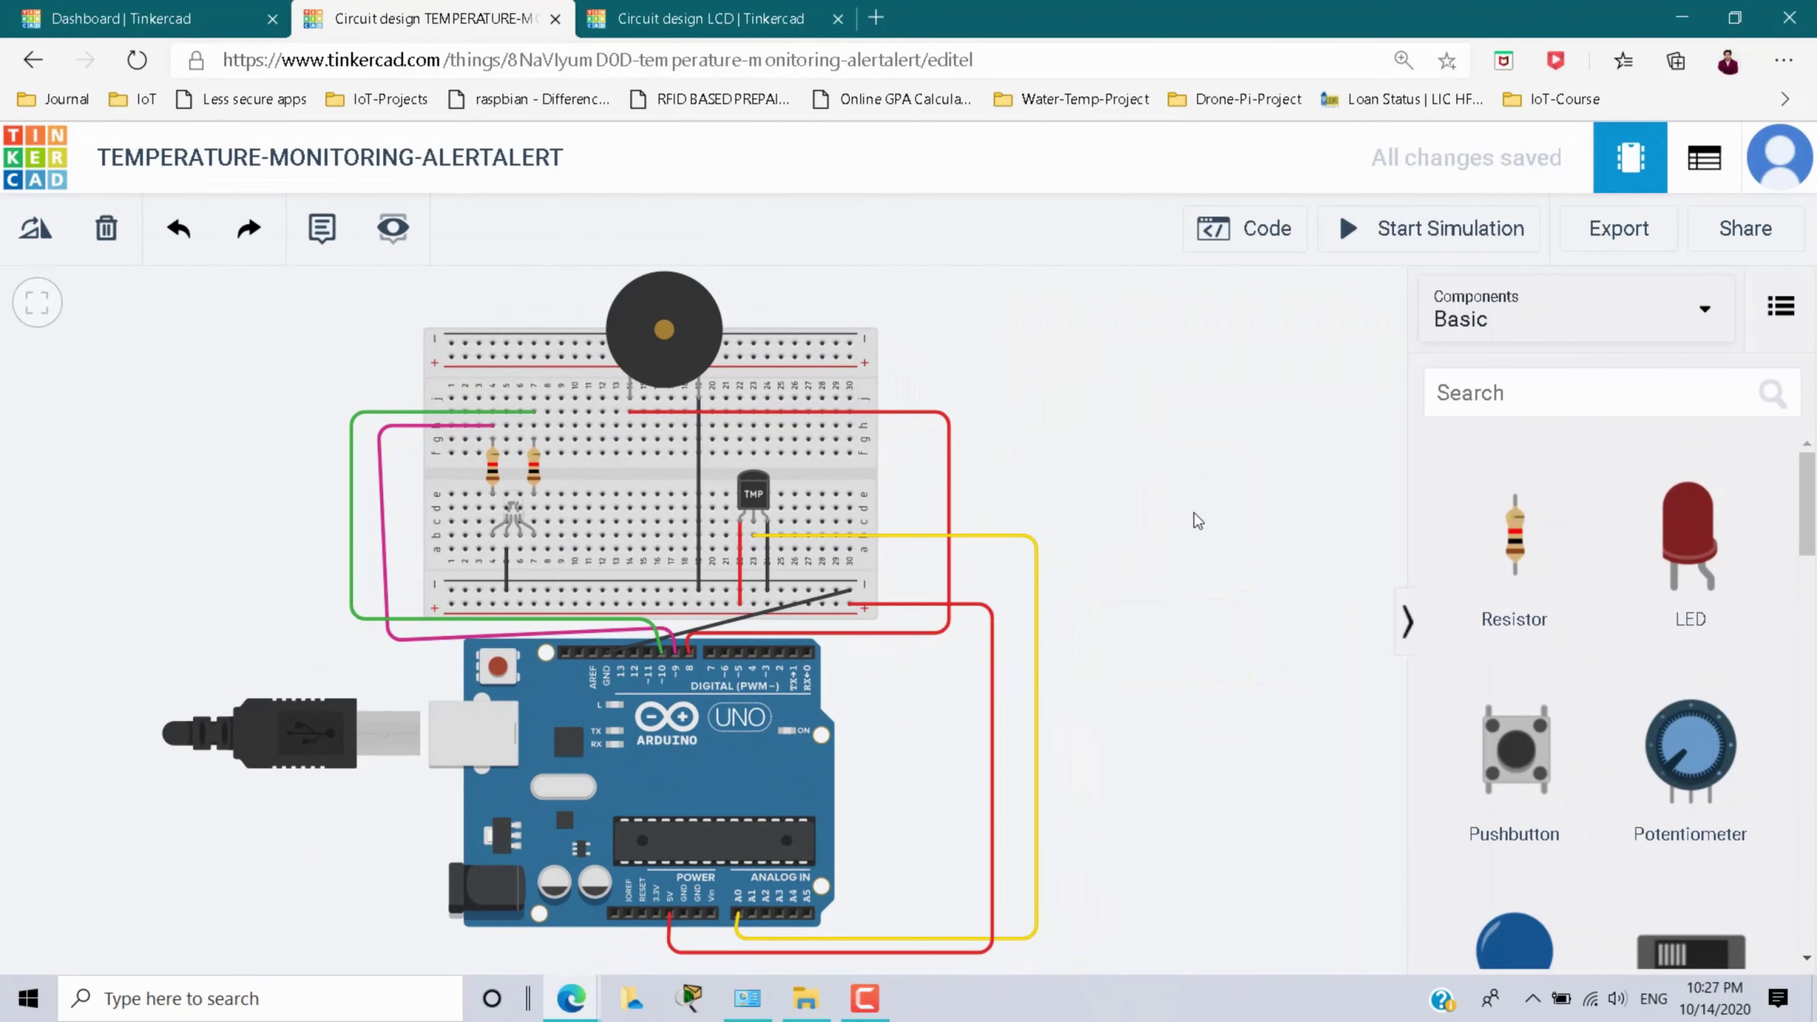
left_click(753, 497)
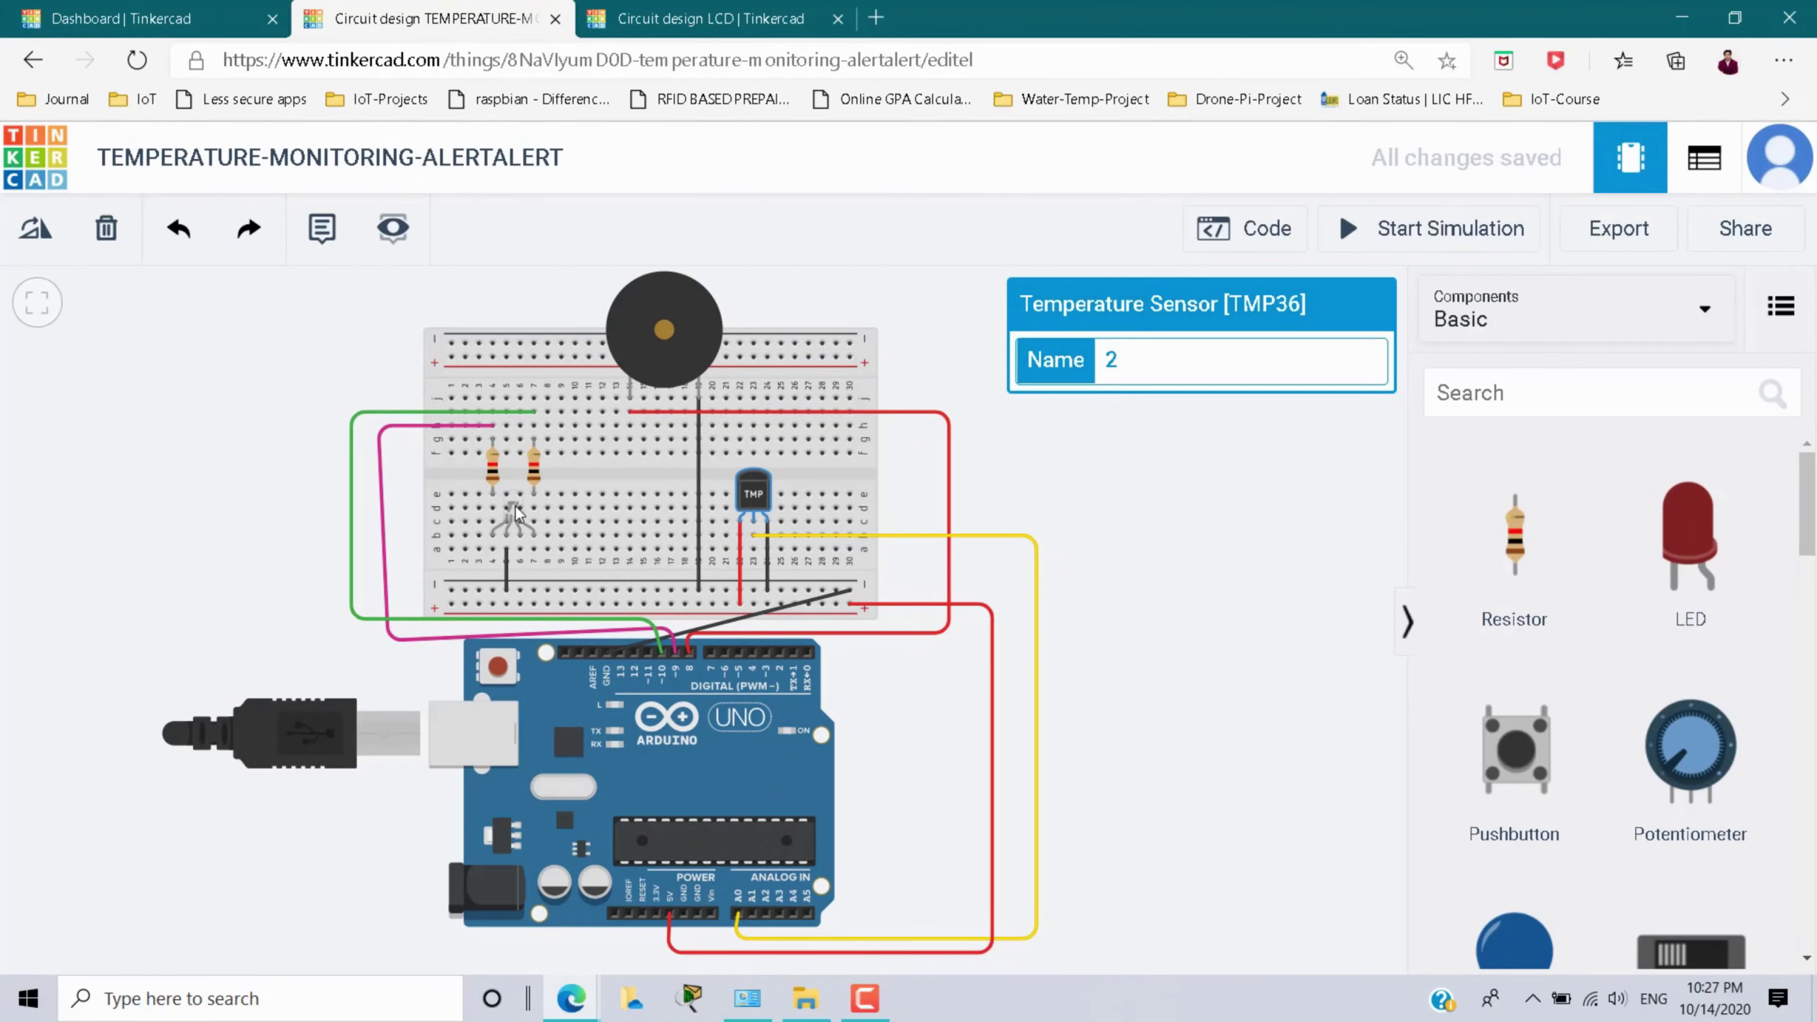
left_click(1494, 228)
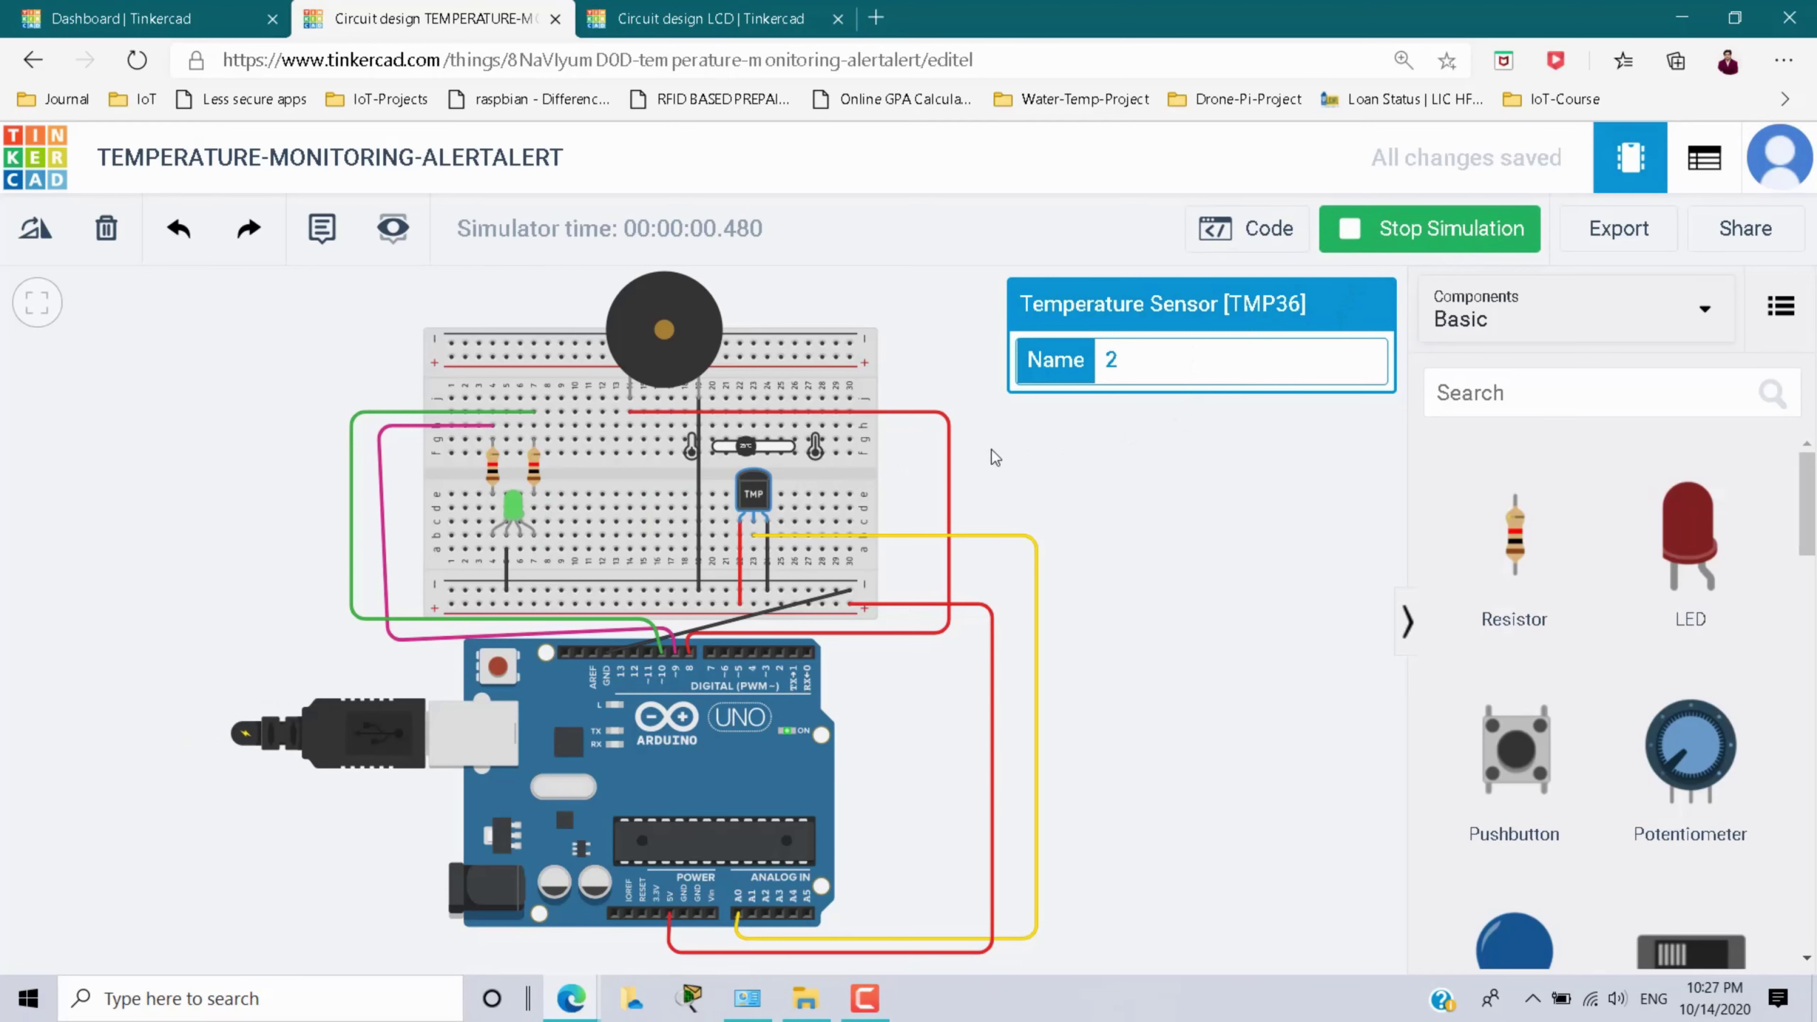
left_click(1281, 236)
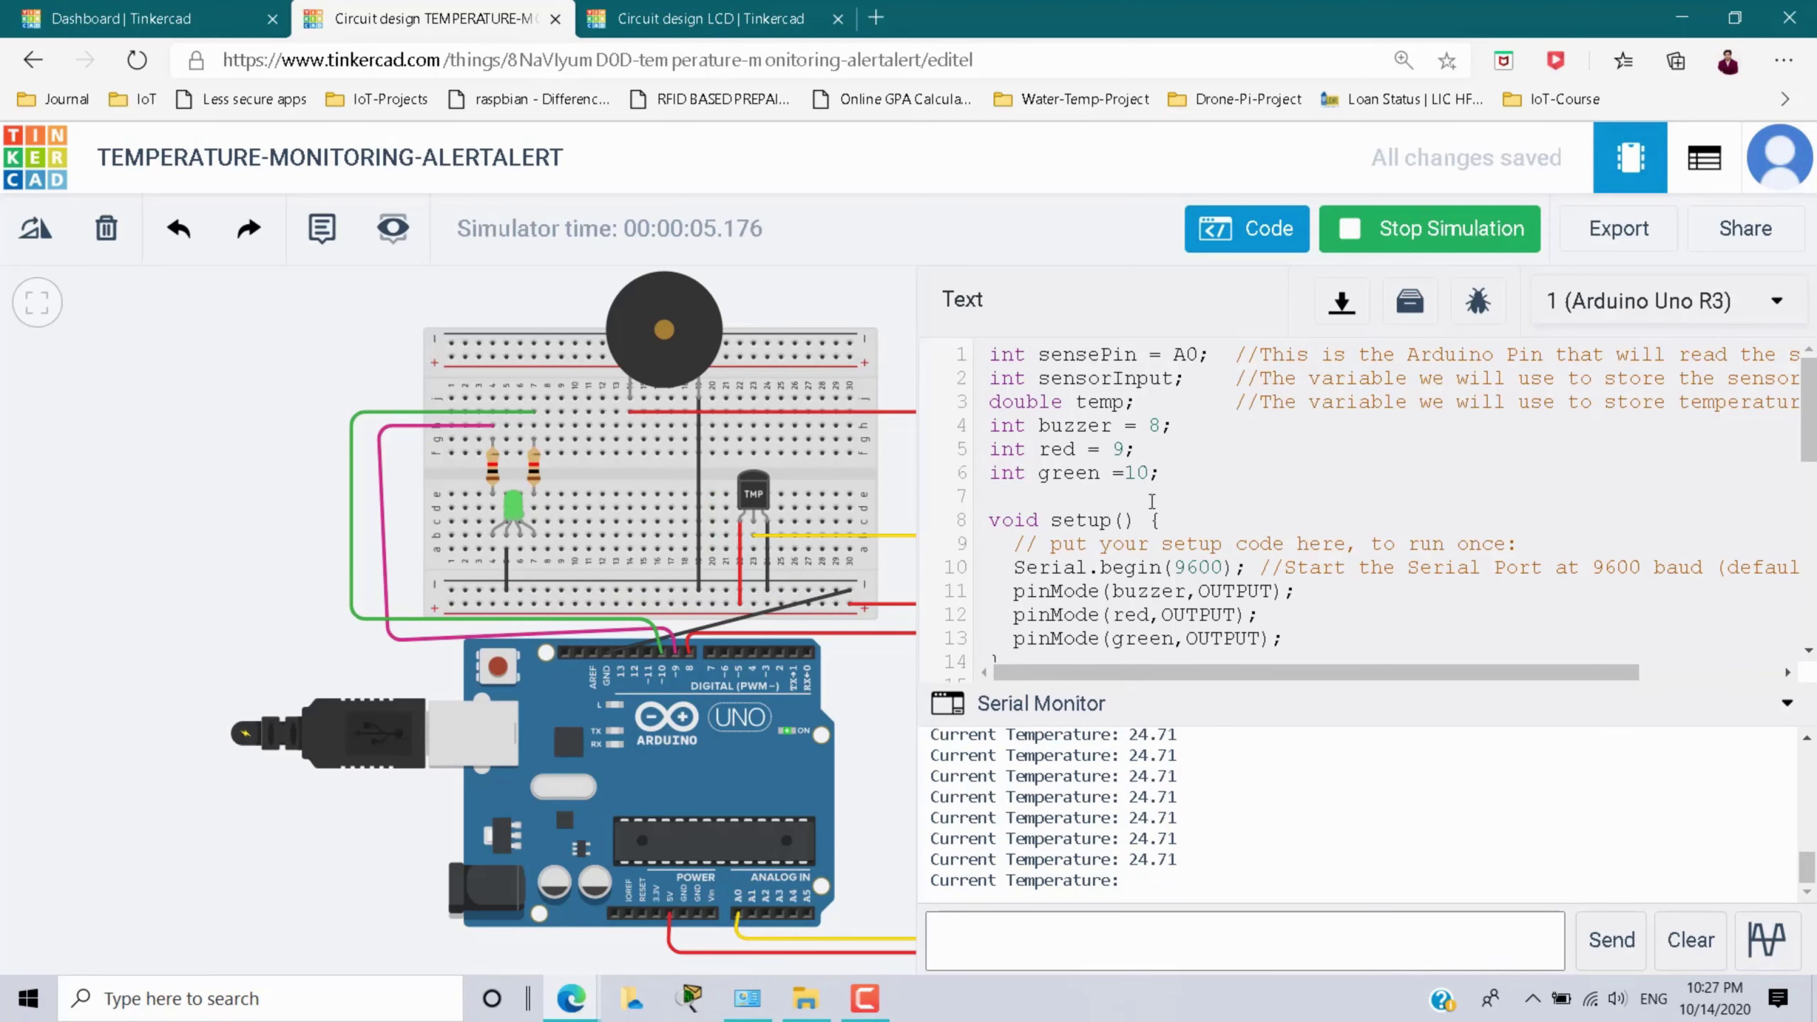
- Scroll the code to the if(temp>50) block, stop the simulation and switch to the LCD design
scroll(1198, 516, "down", 3)
scroll(1199, 517, "down", 5)
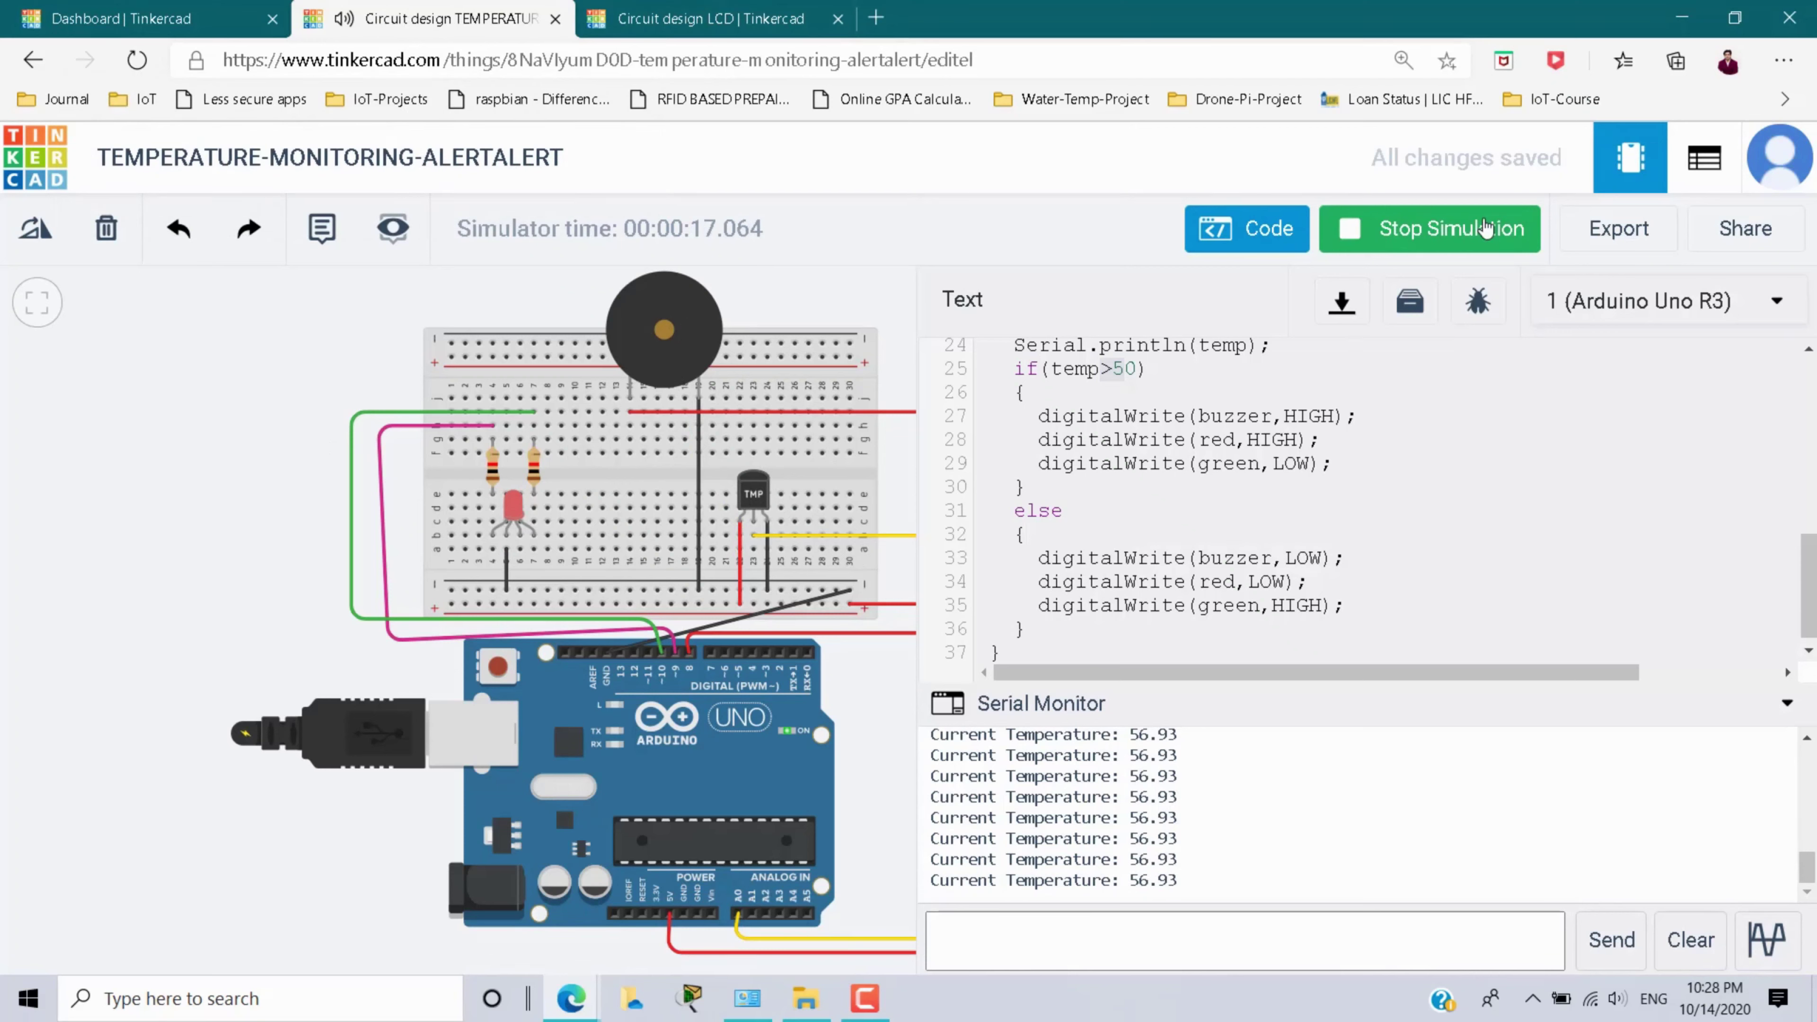
left_click(1501, 228)
key("ctrl+Tab")
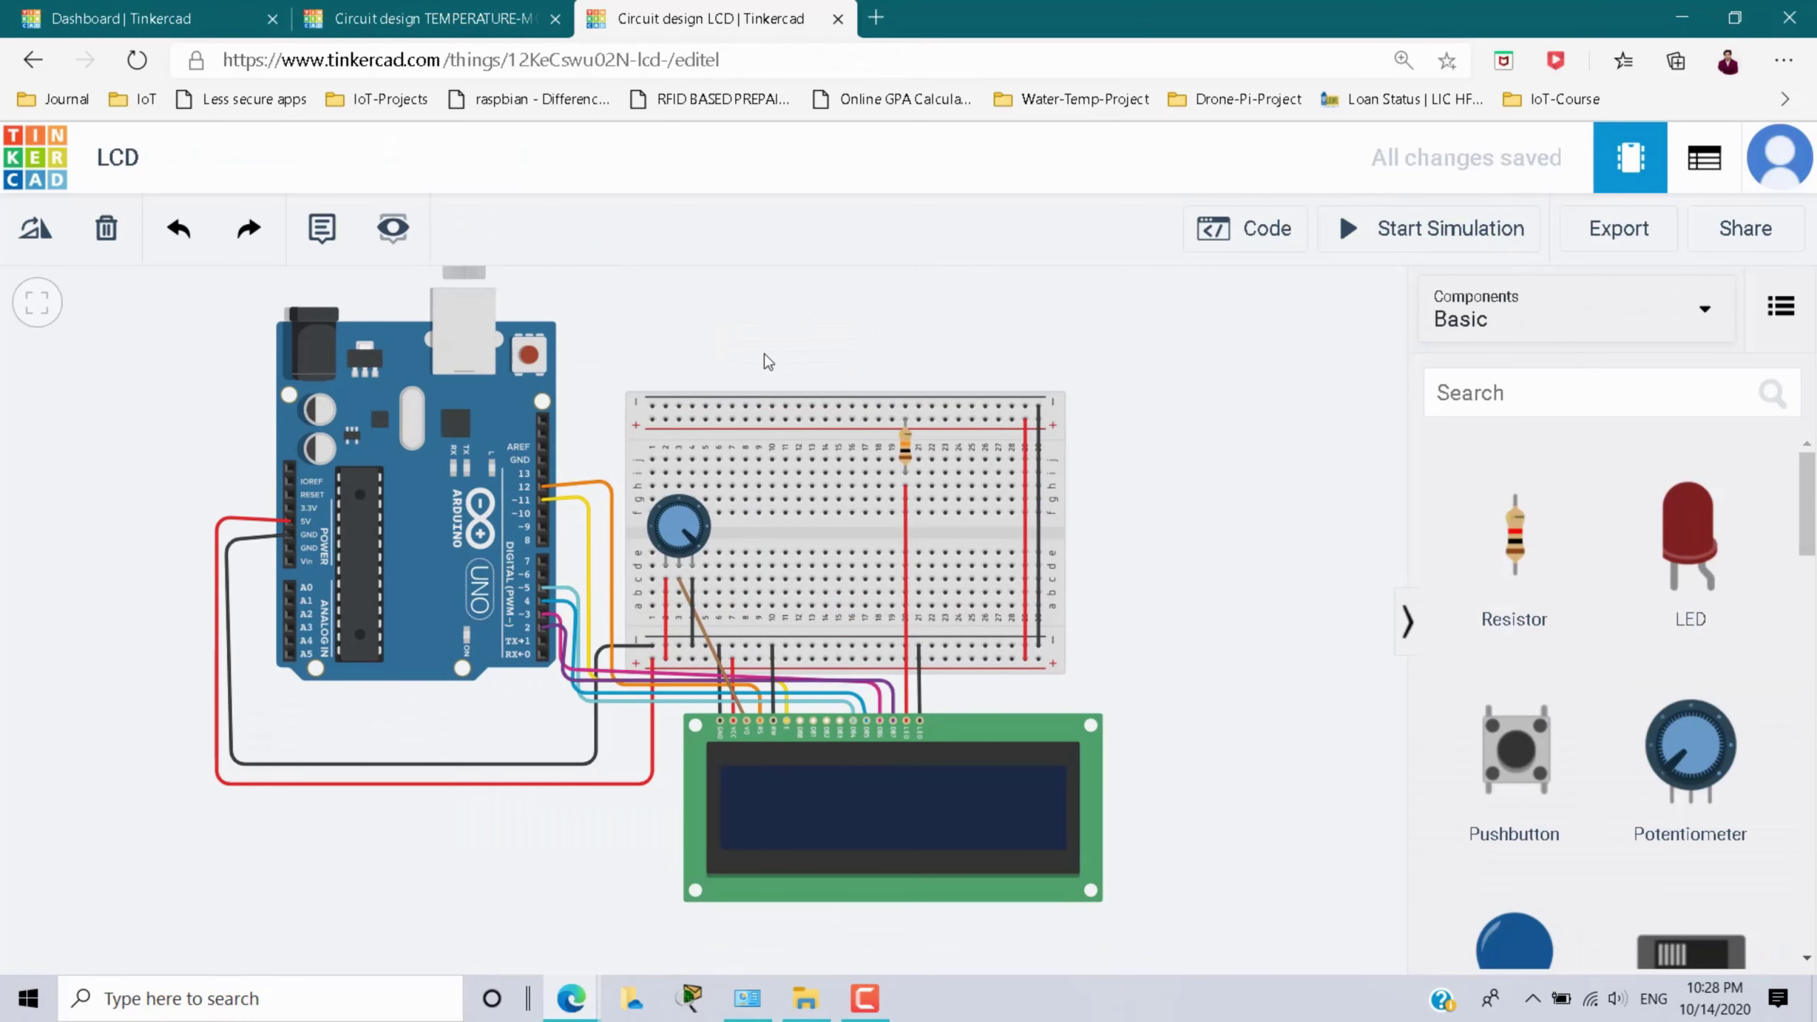
left_click(1434, 223)
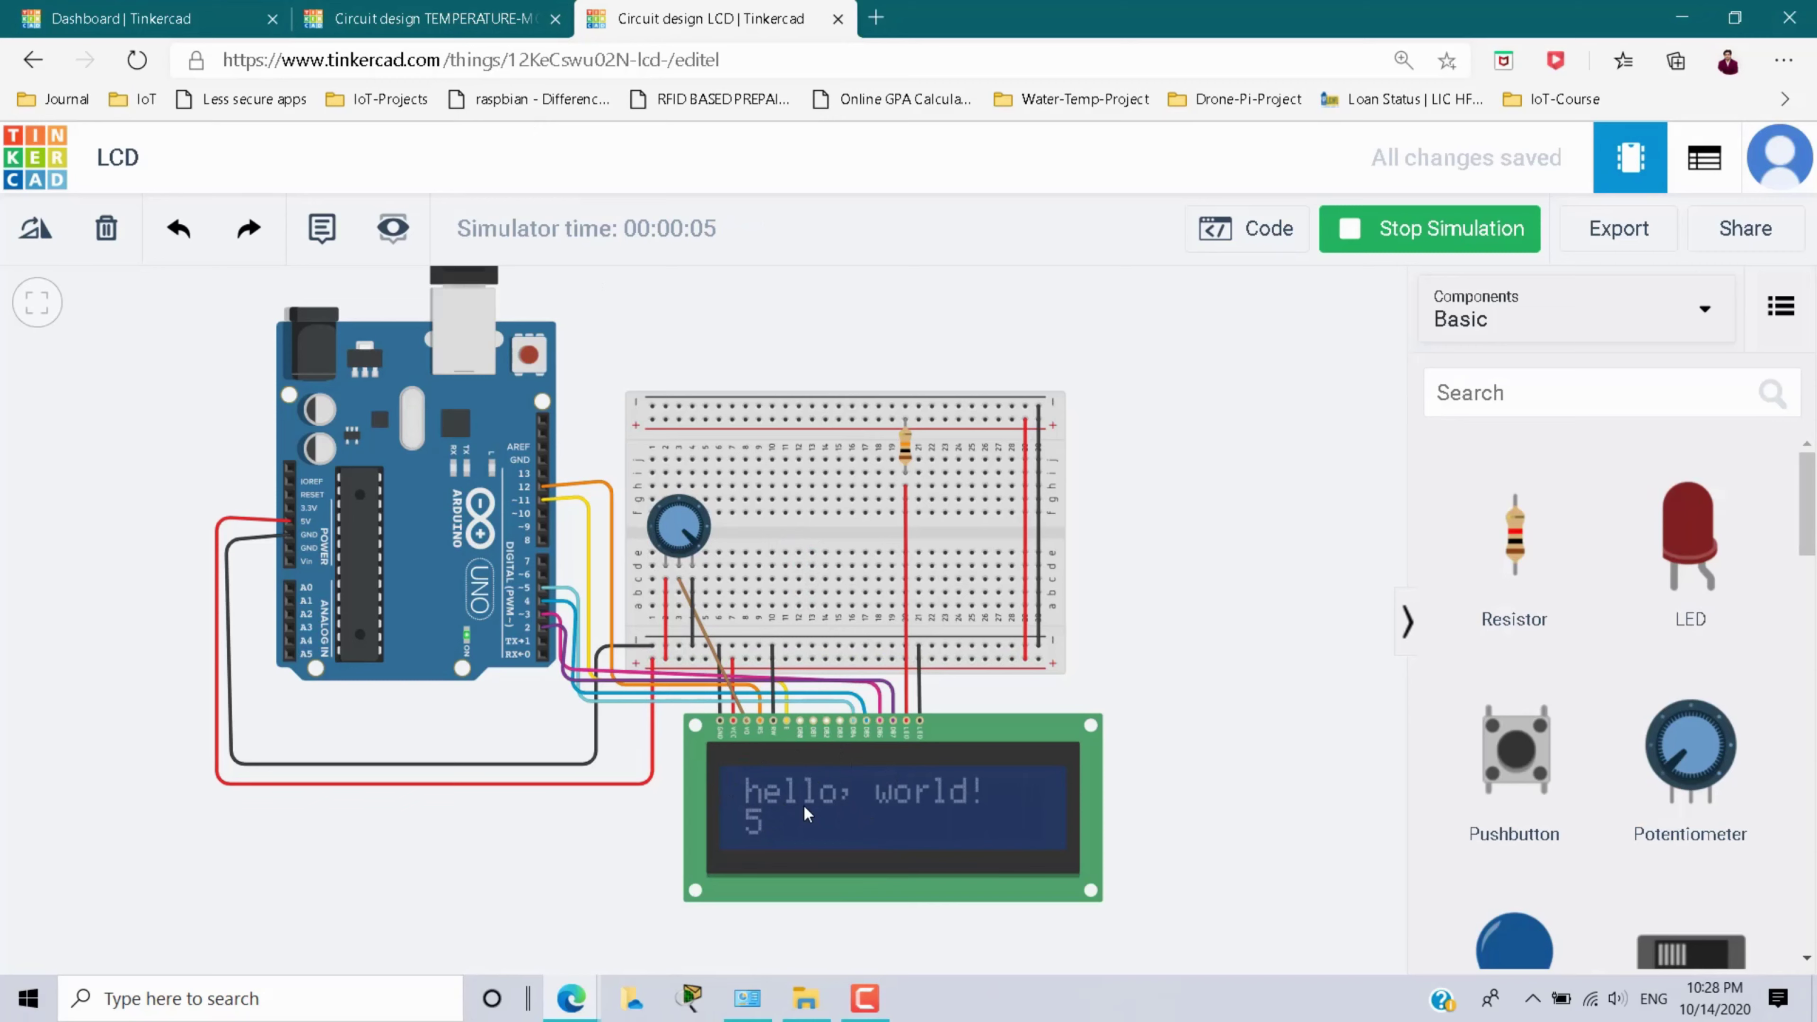
left_click(1437, 229)
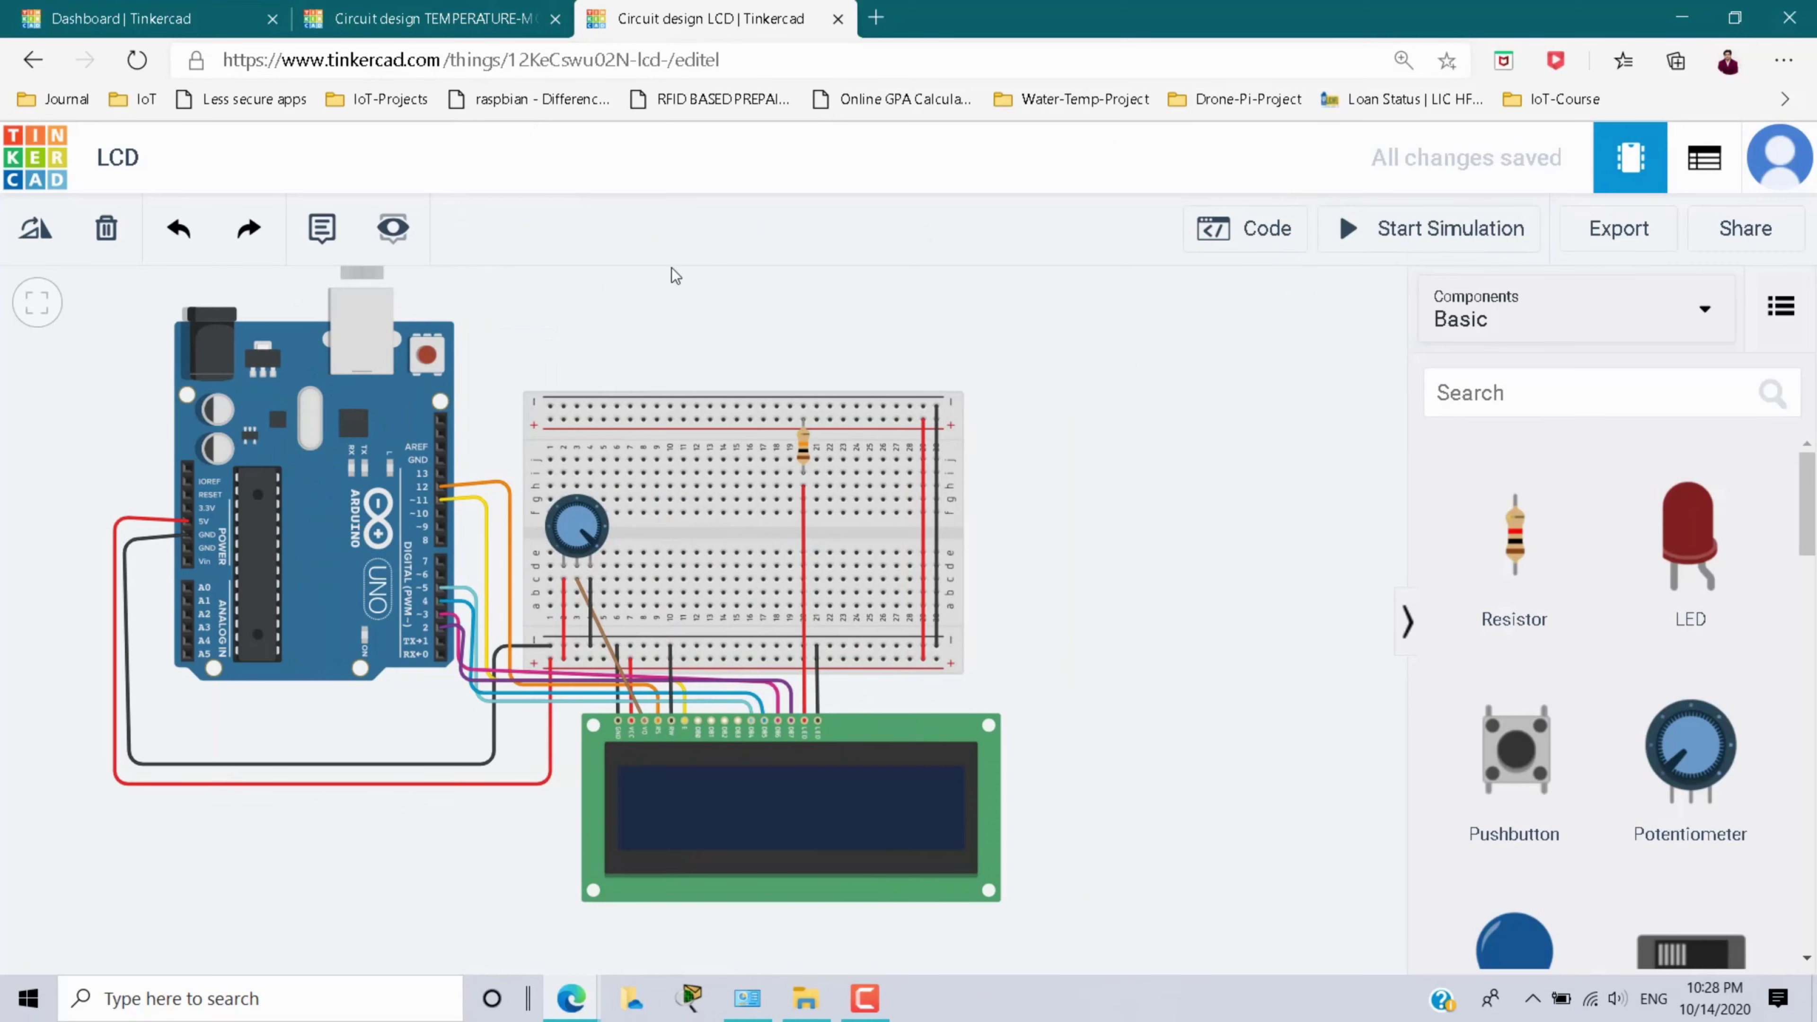
- From the Dashboard, rename the Copy of LCD design to 'Temp-Alert-with LCD'
left_click(134, 15)
mouse_move(698, 703)
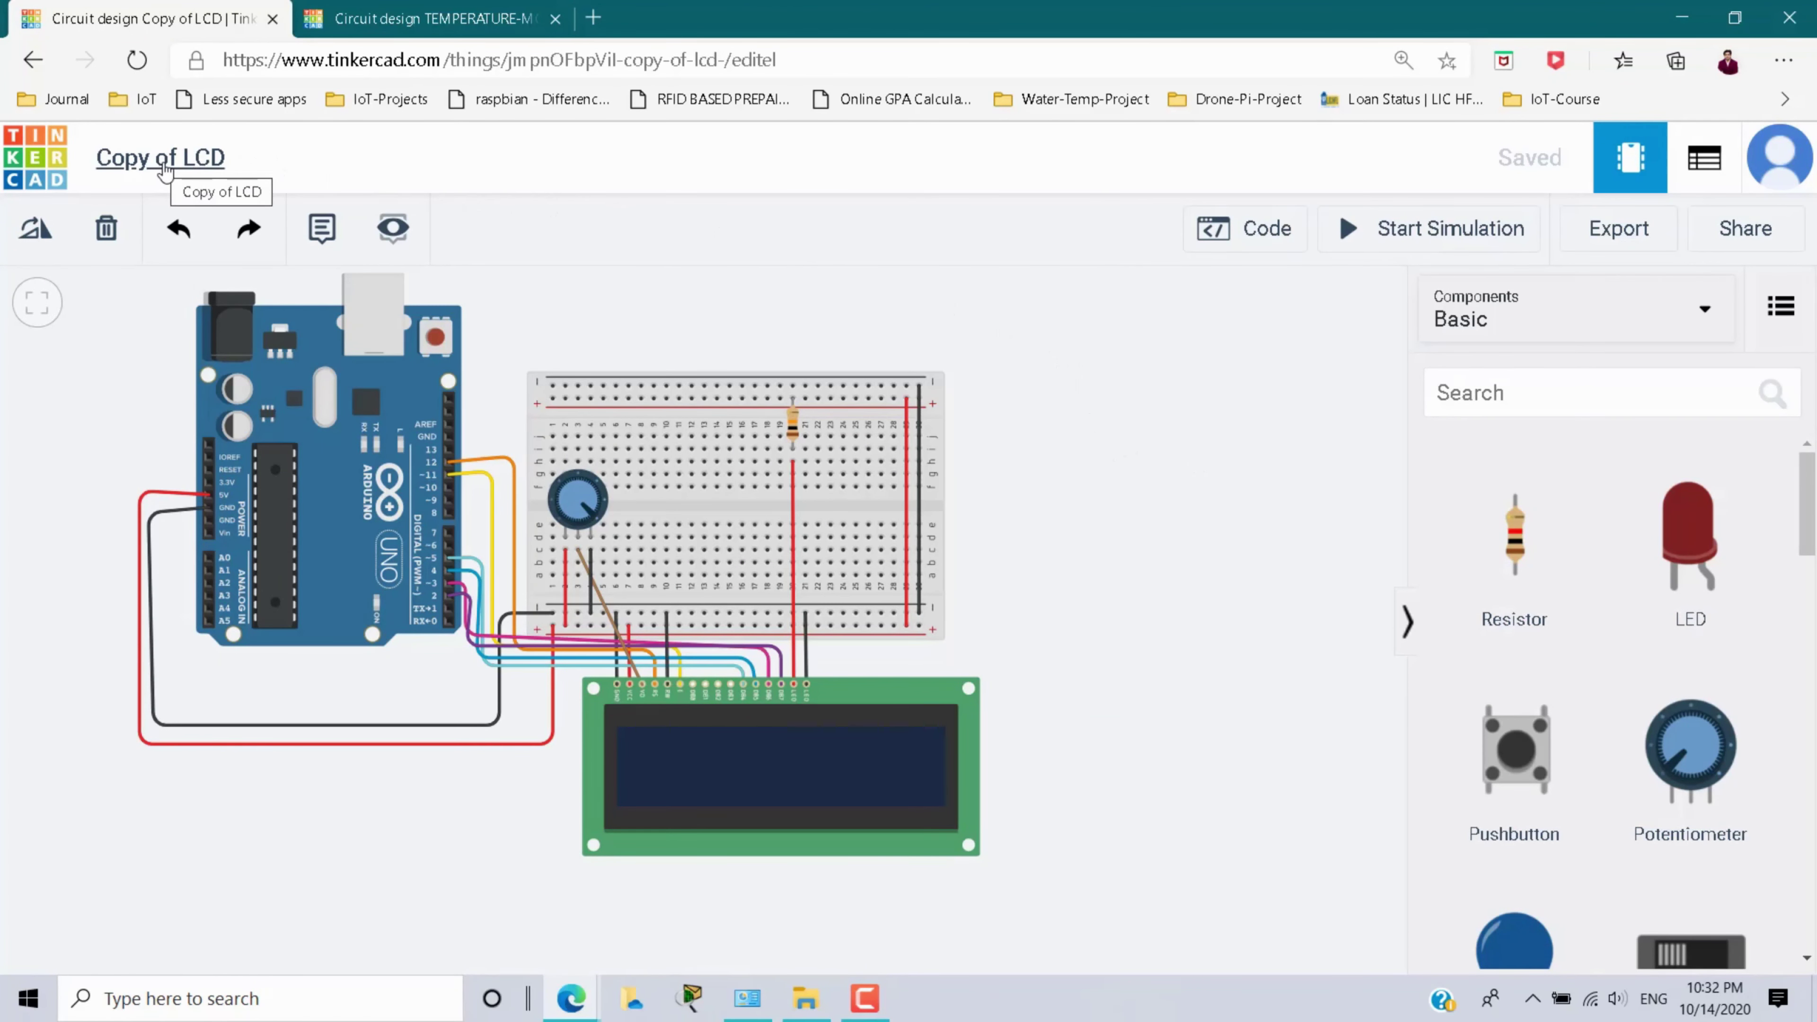
left_click(166, 170)
type("Temp")
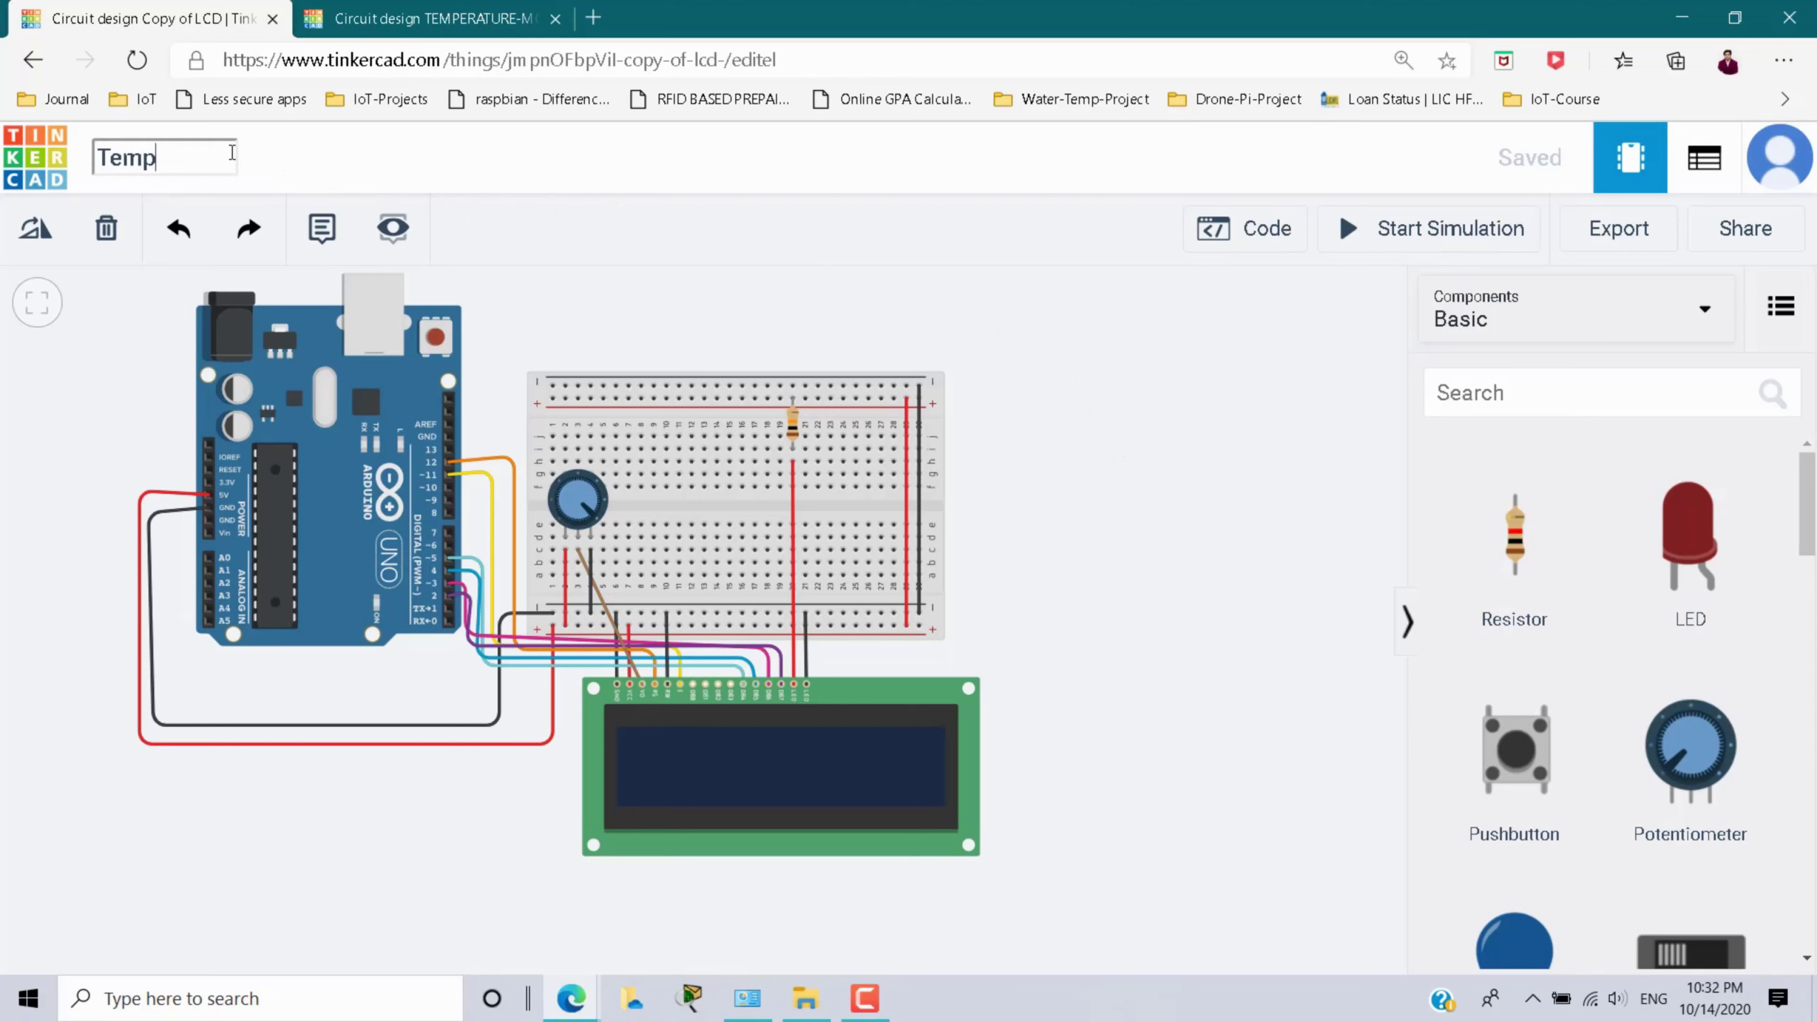
type("-Alert-with")
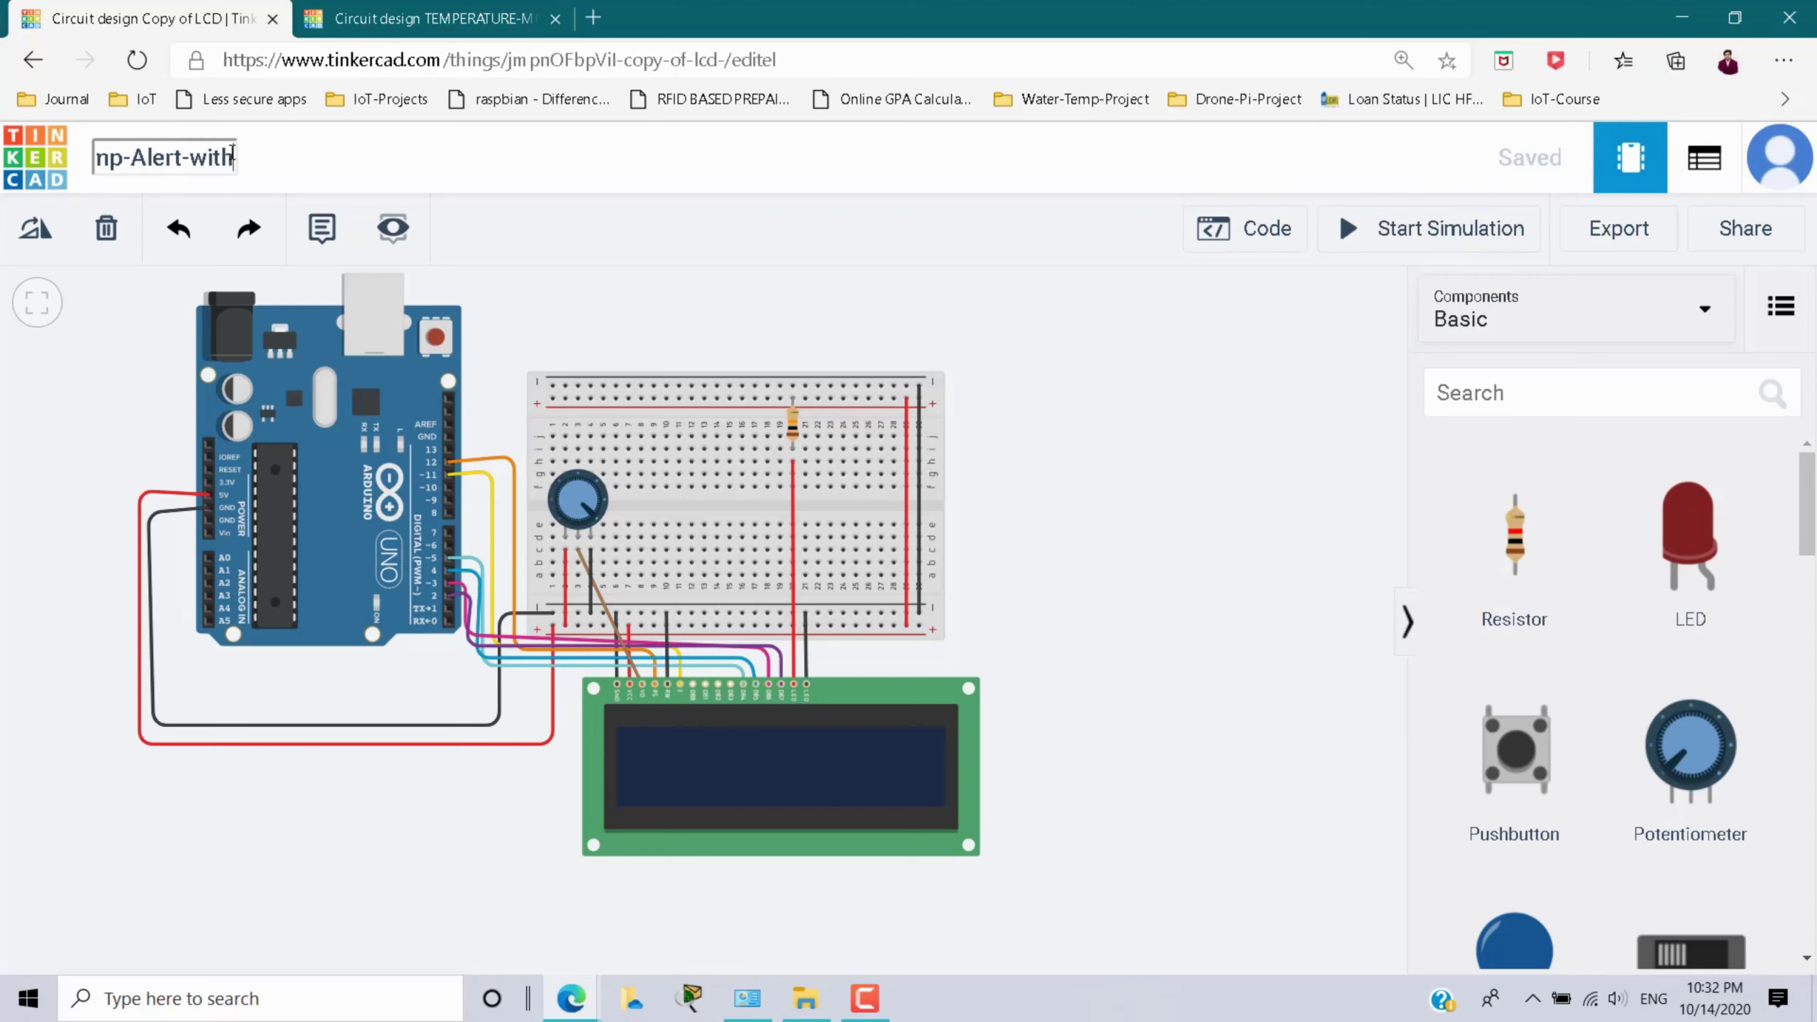
type(" LCD")
key("Escape")
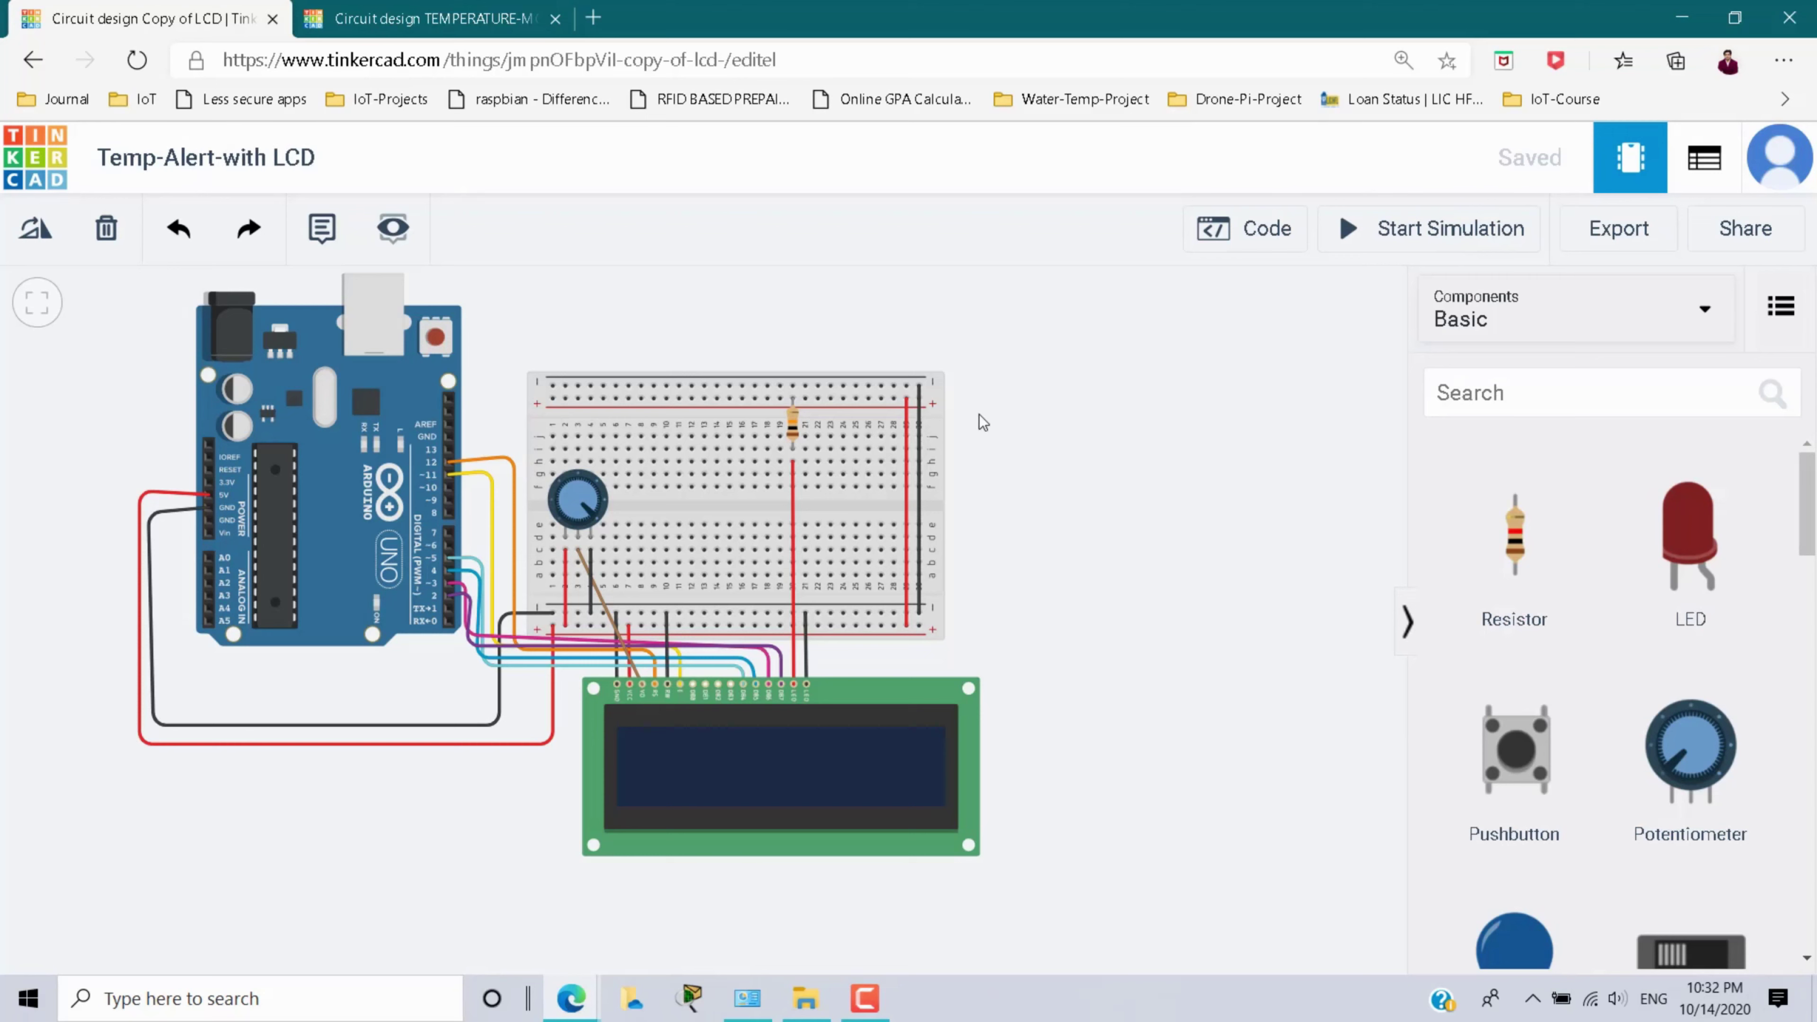
left_click(1524, 399)
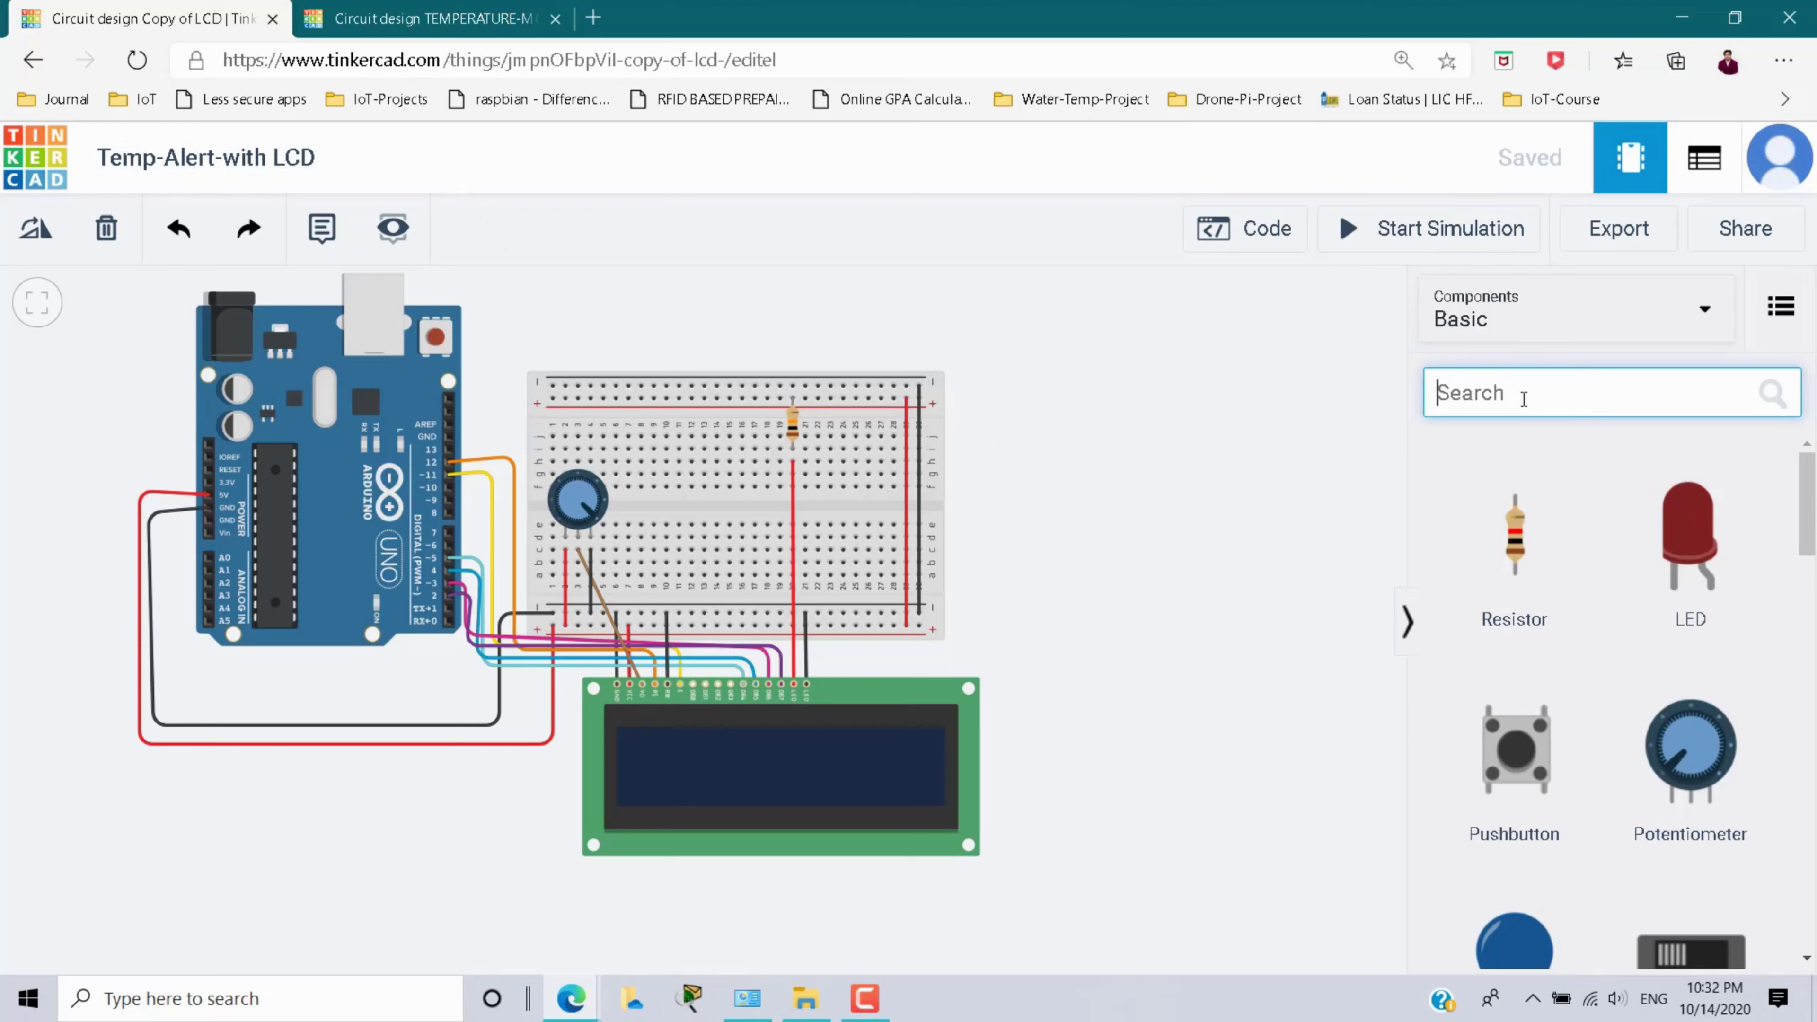
- Search 'temp' and place a TMP36 temperature sensor on the breadboard
type("temp")
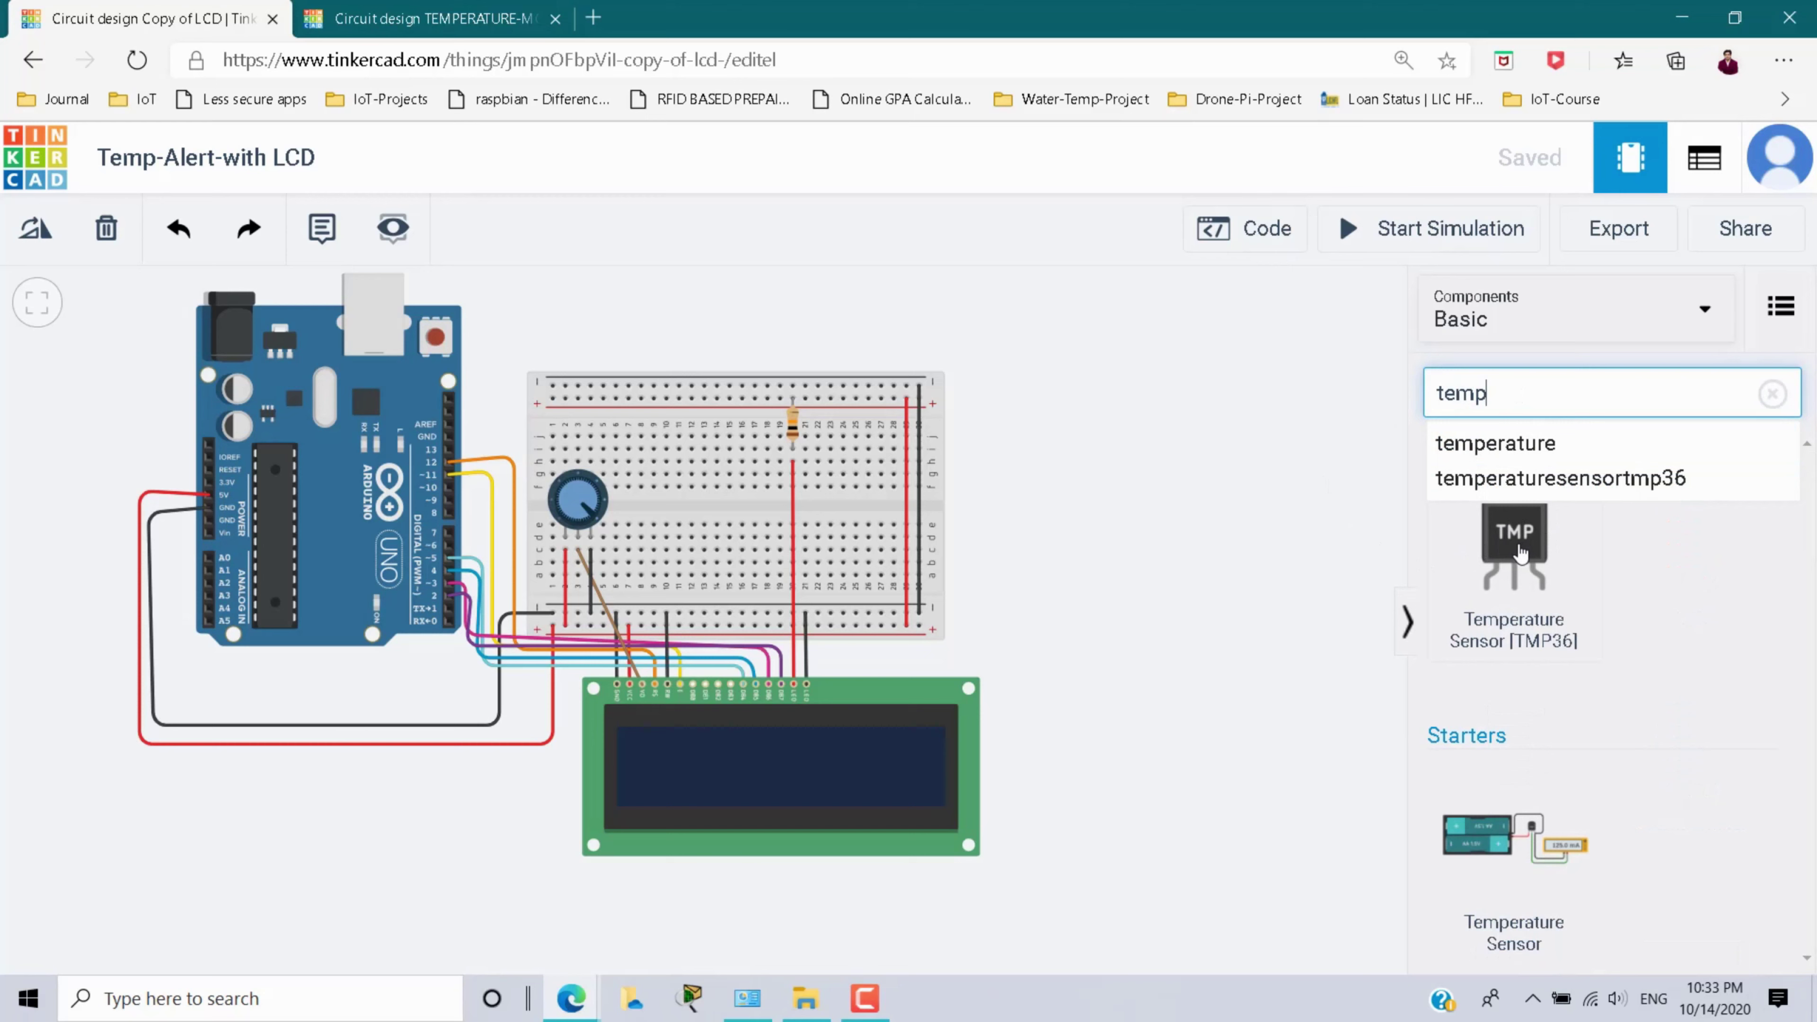
left_click_drag(1519, 553, 740, 549)
left_click(1029, 517)
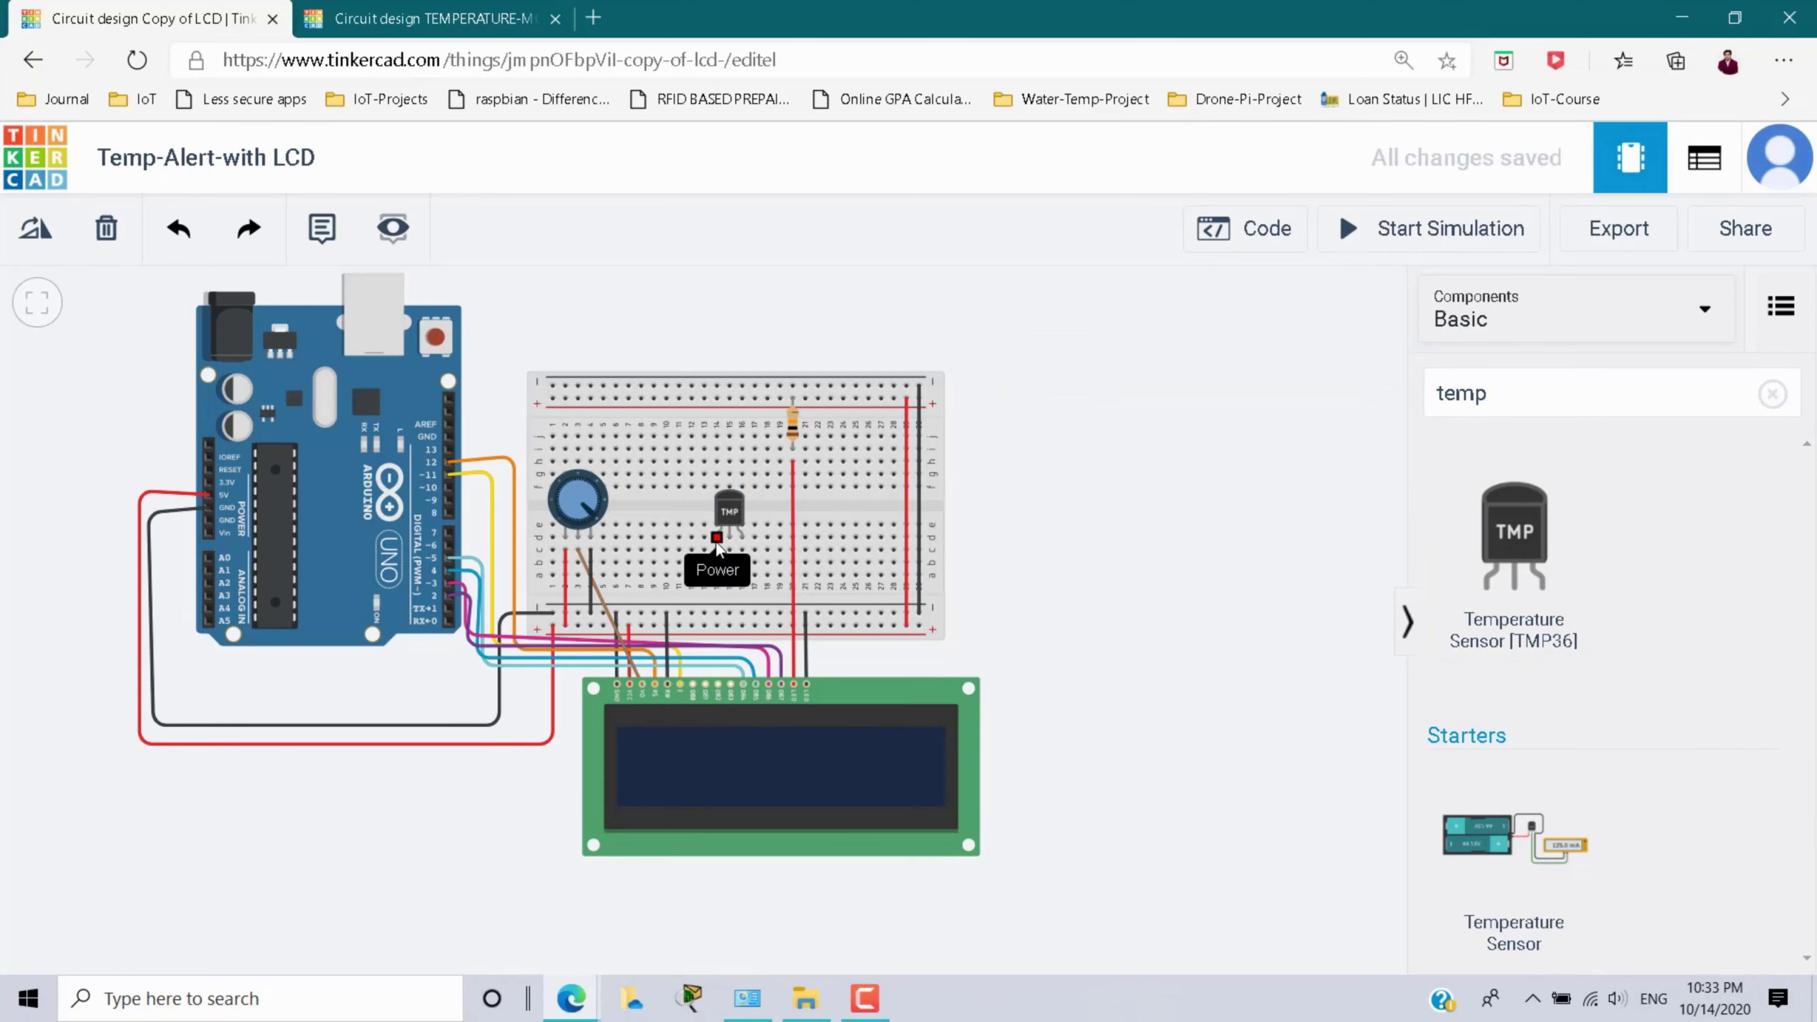
- Wire the sensor's power pin to the rail in red and its ground pin in black
left_click(717, 548)
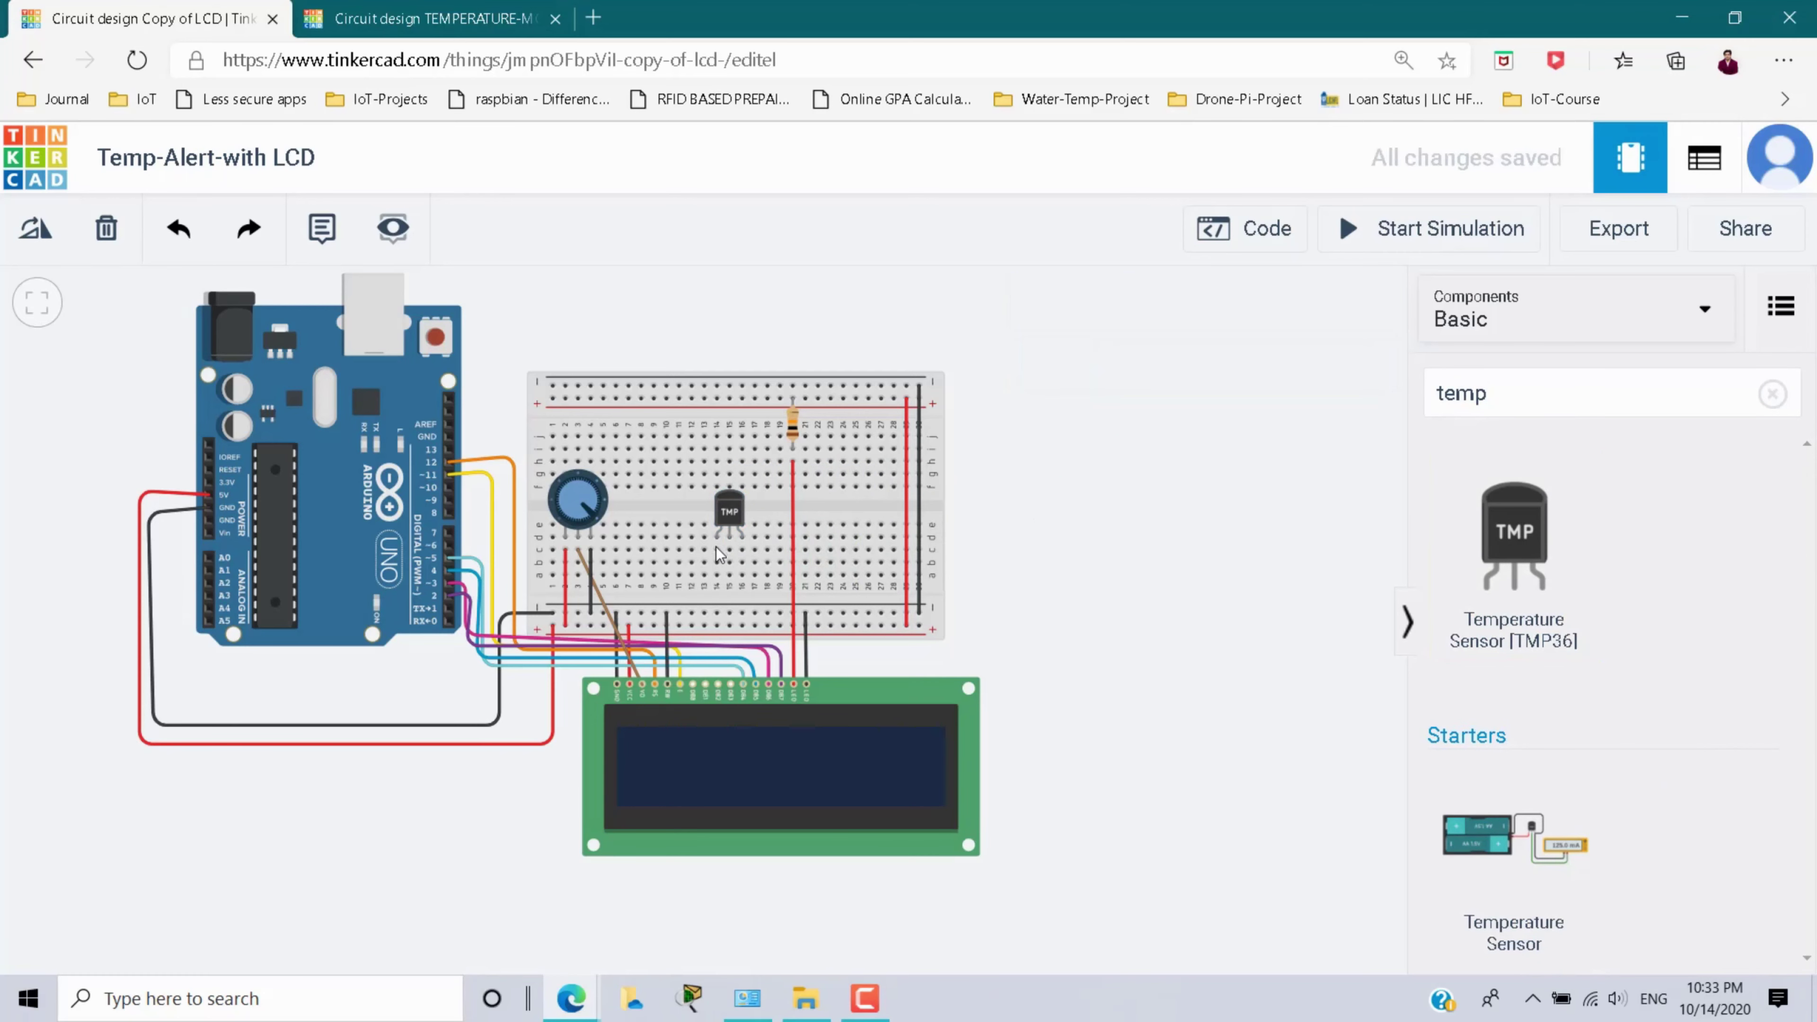
left_click(718, 628)
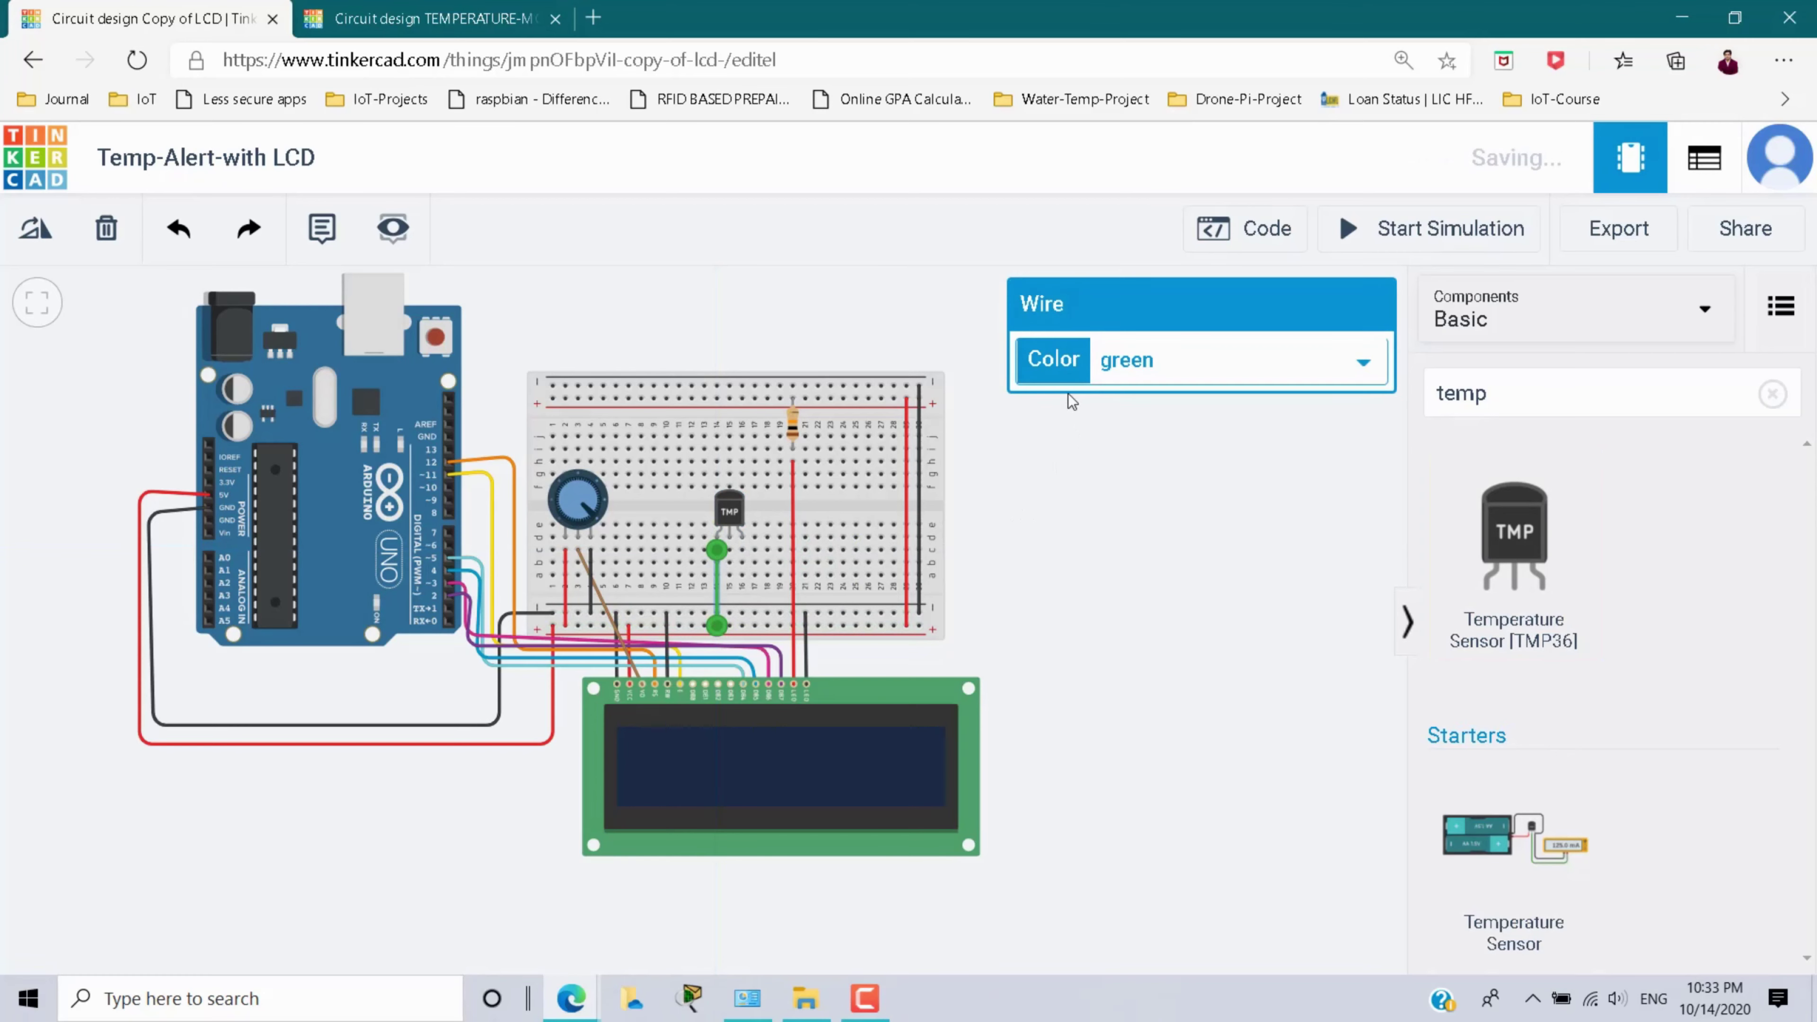
left_click(1130, 363)
left_click(1118, 427)
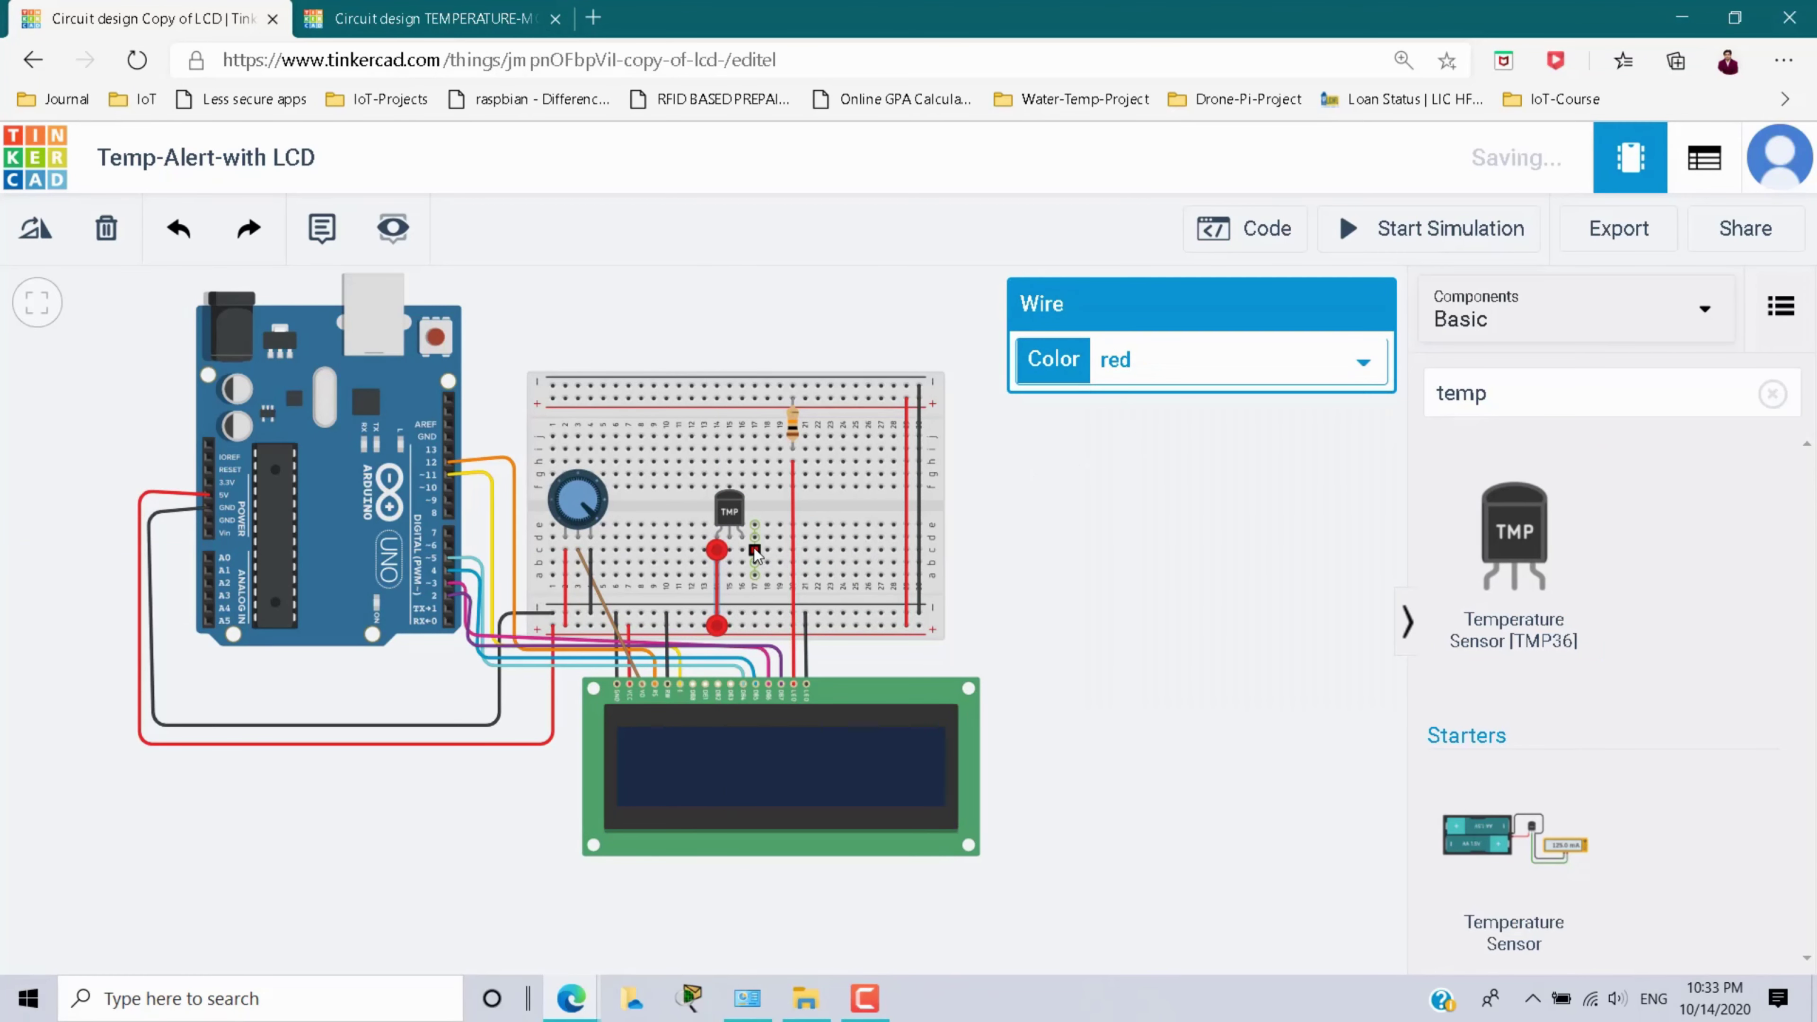
left_click(742, 540)
left_click(743, 614)
left_click(1129, 359)
left_click(1127, 402)
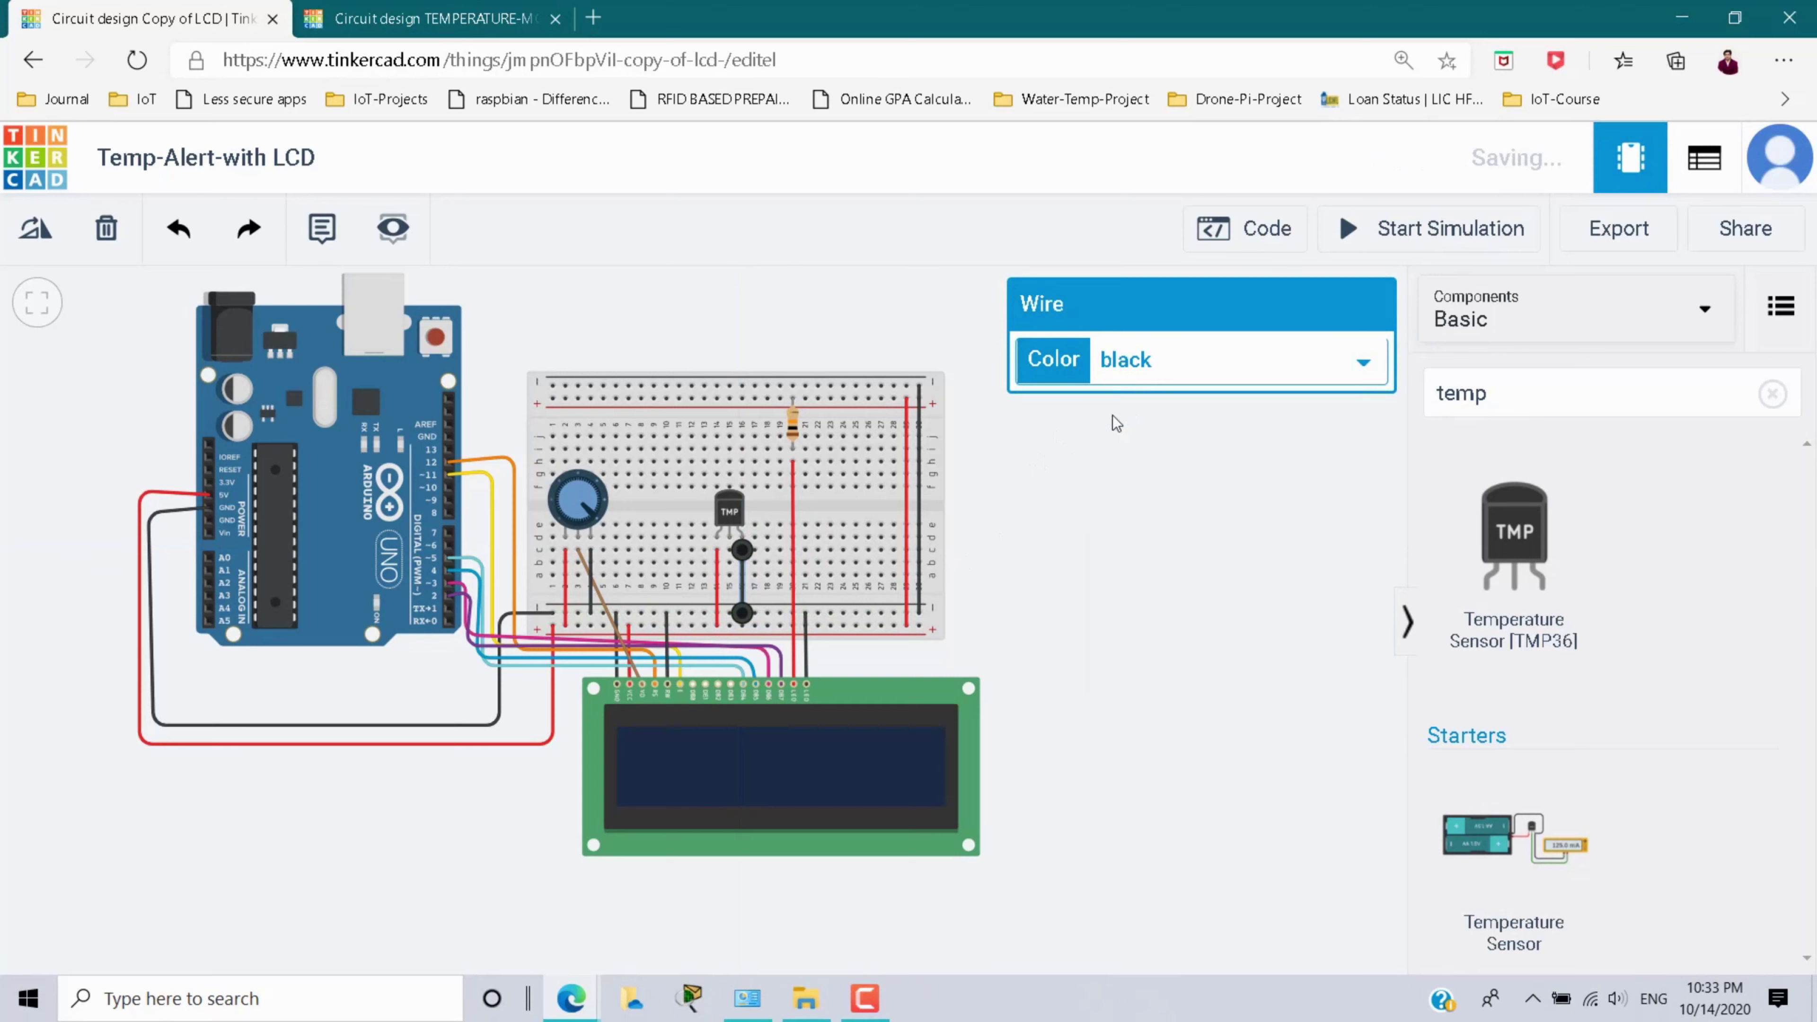
- Route the sensor output around the bottom of the circuit to A0 with a grey wire
left_click(729, 551)
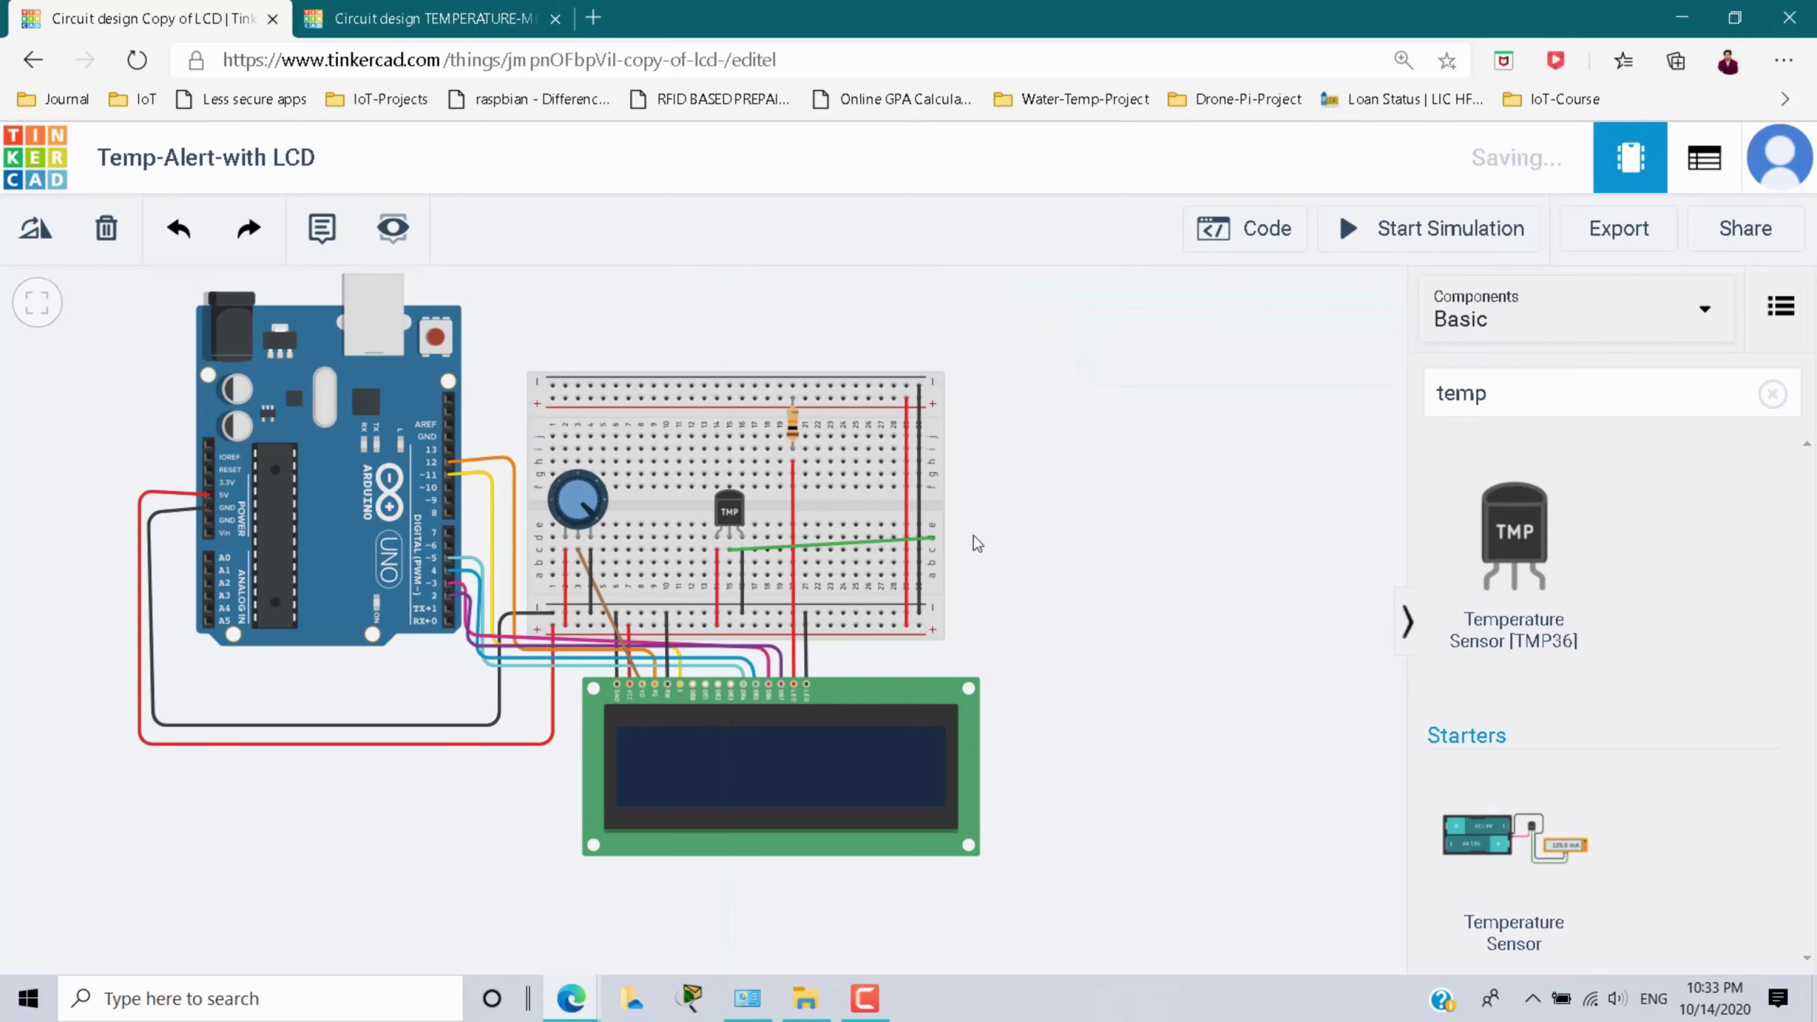
left_click(1110, 552)
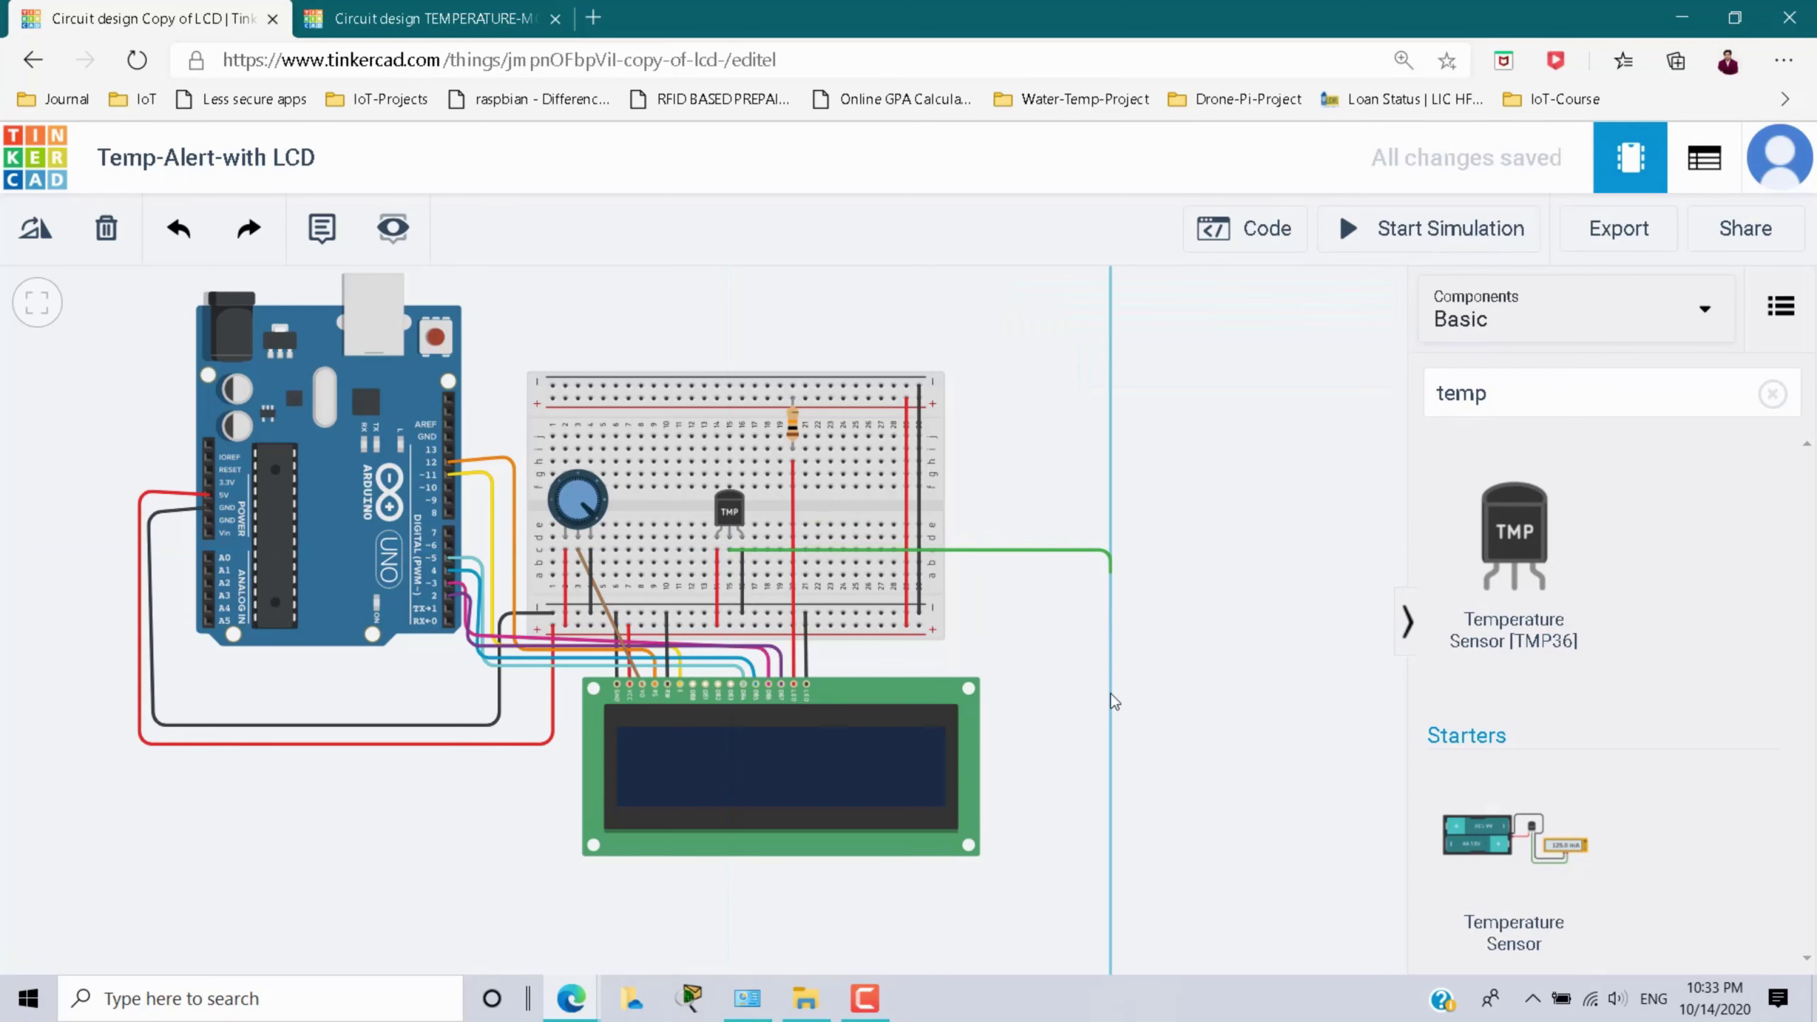
left_click(1102, 932)
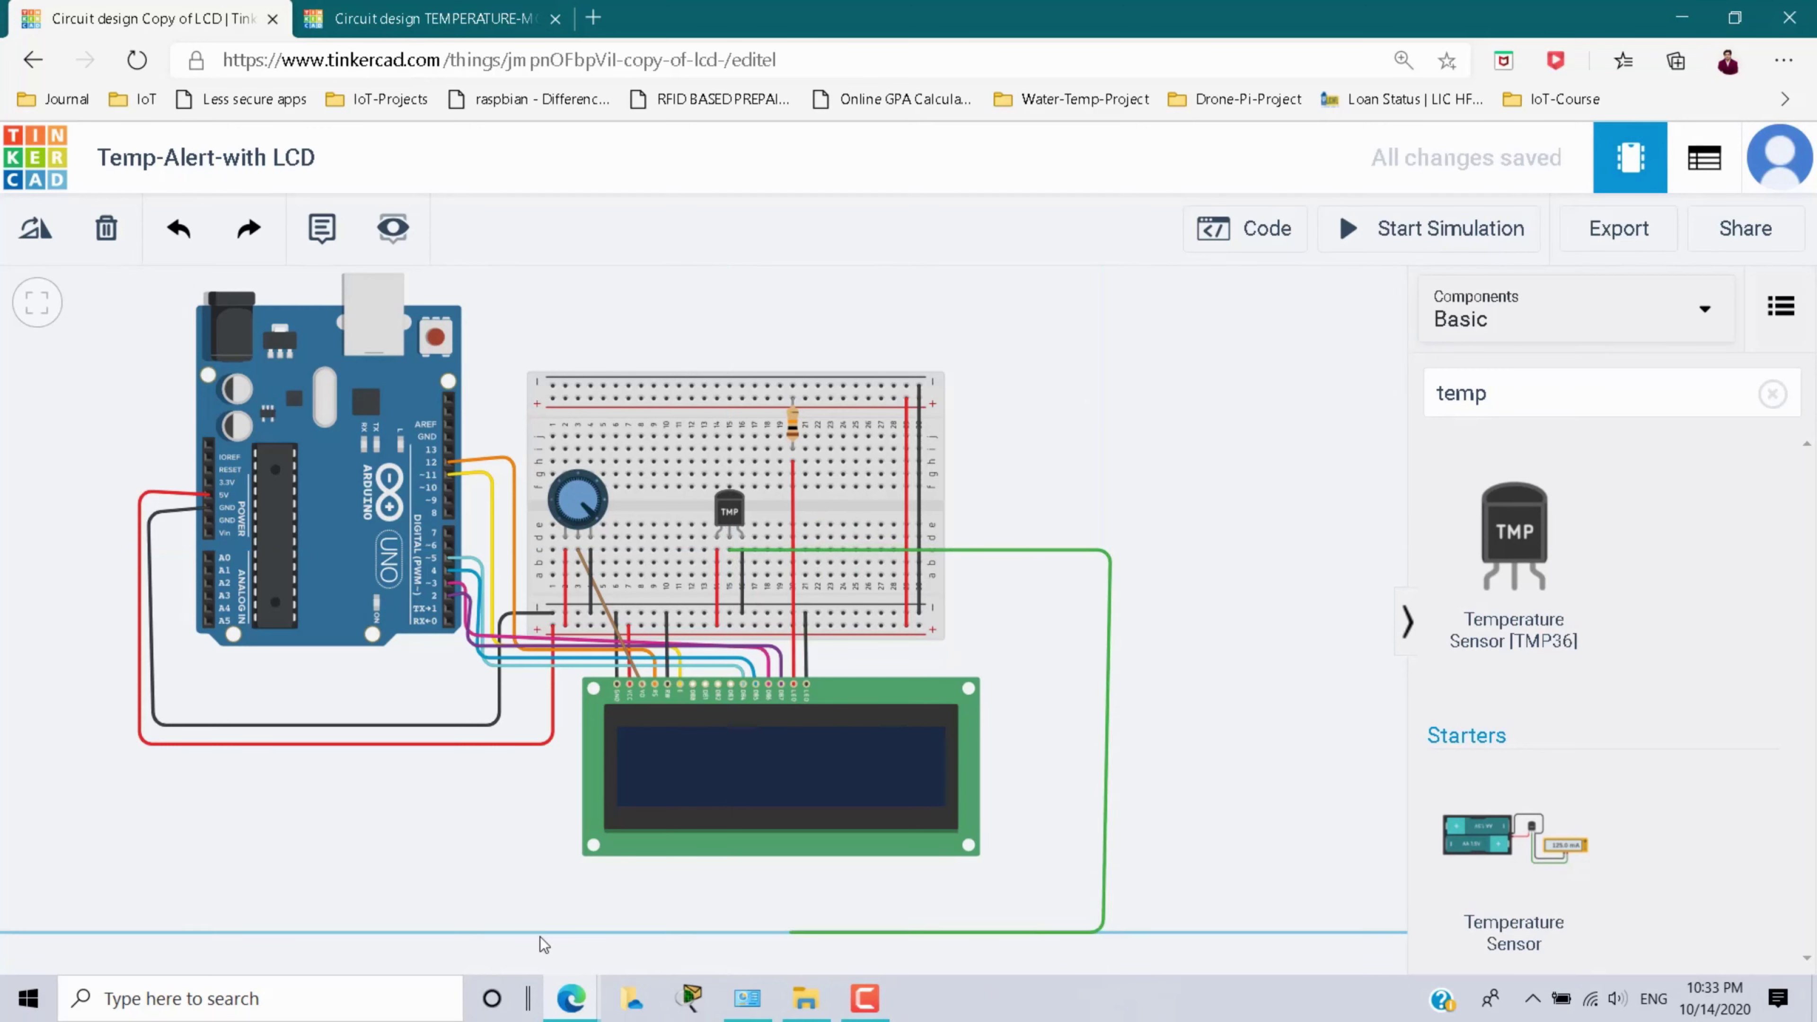
left_click(53, 918)
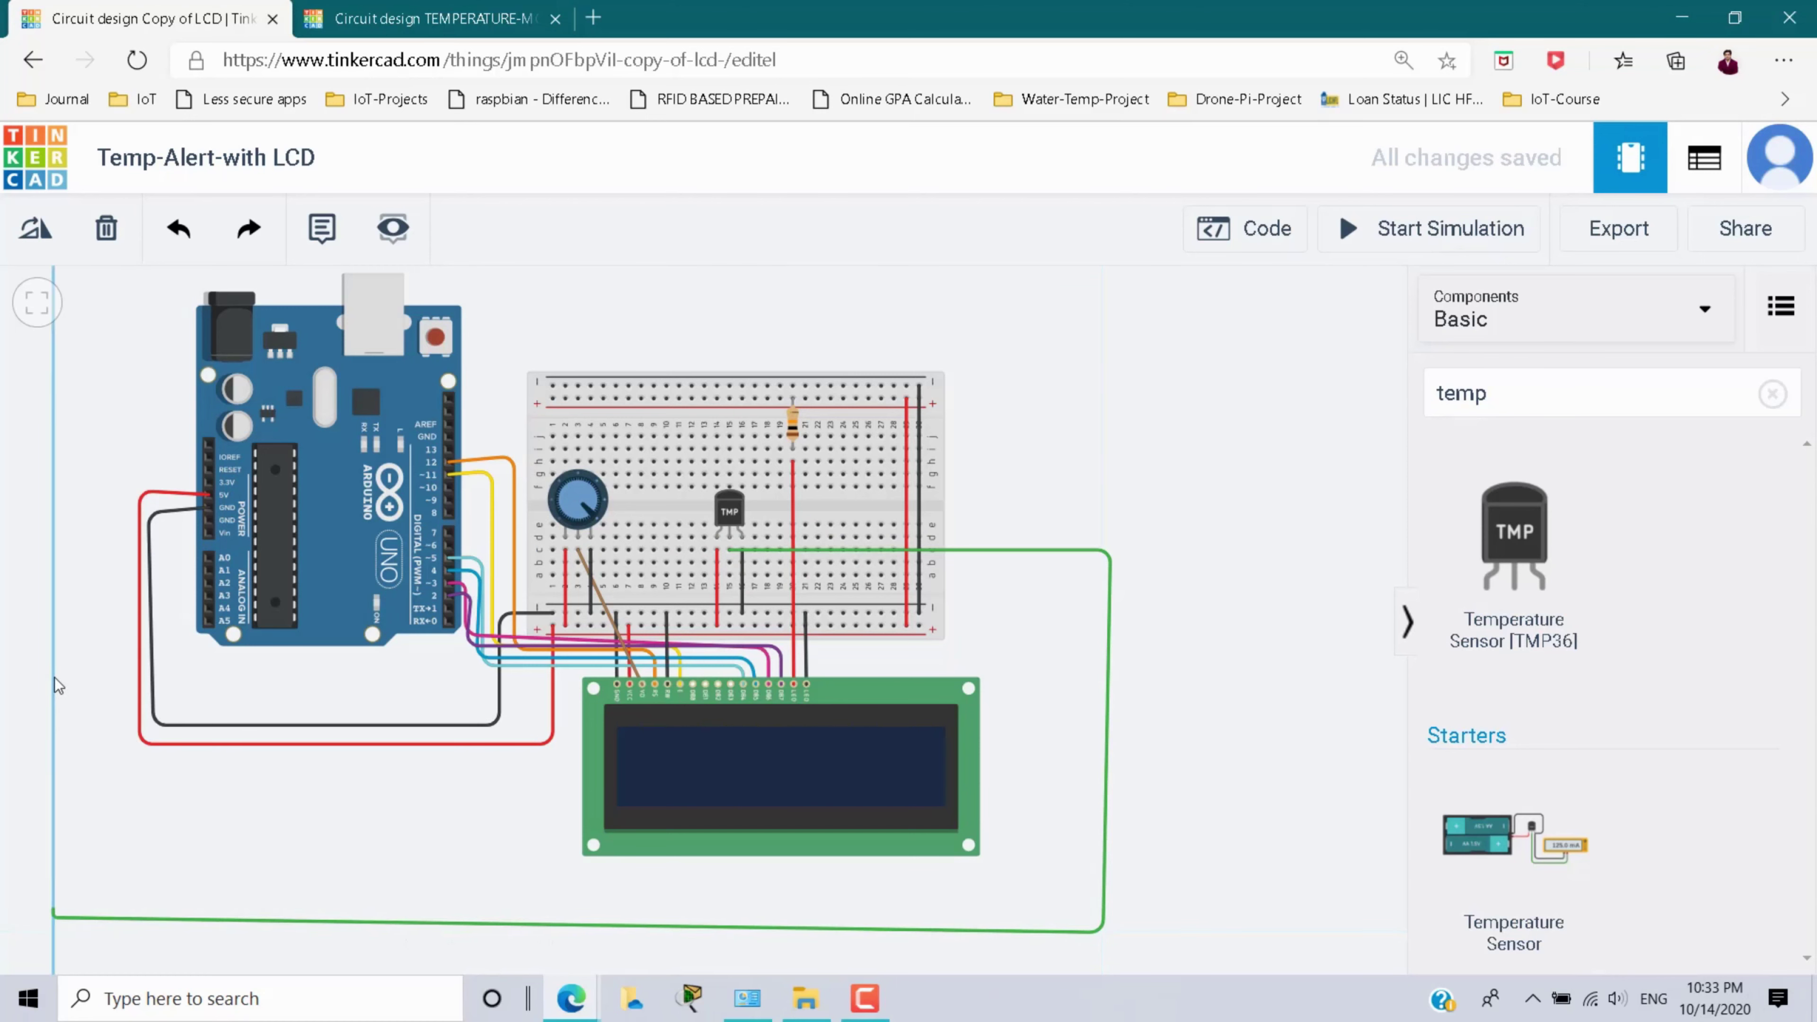
left_click(53, 560)
left_click(209, 557)
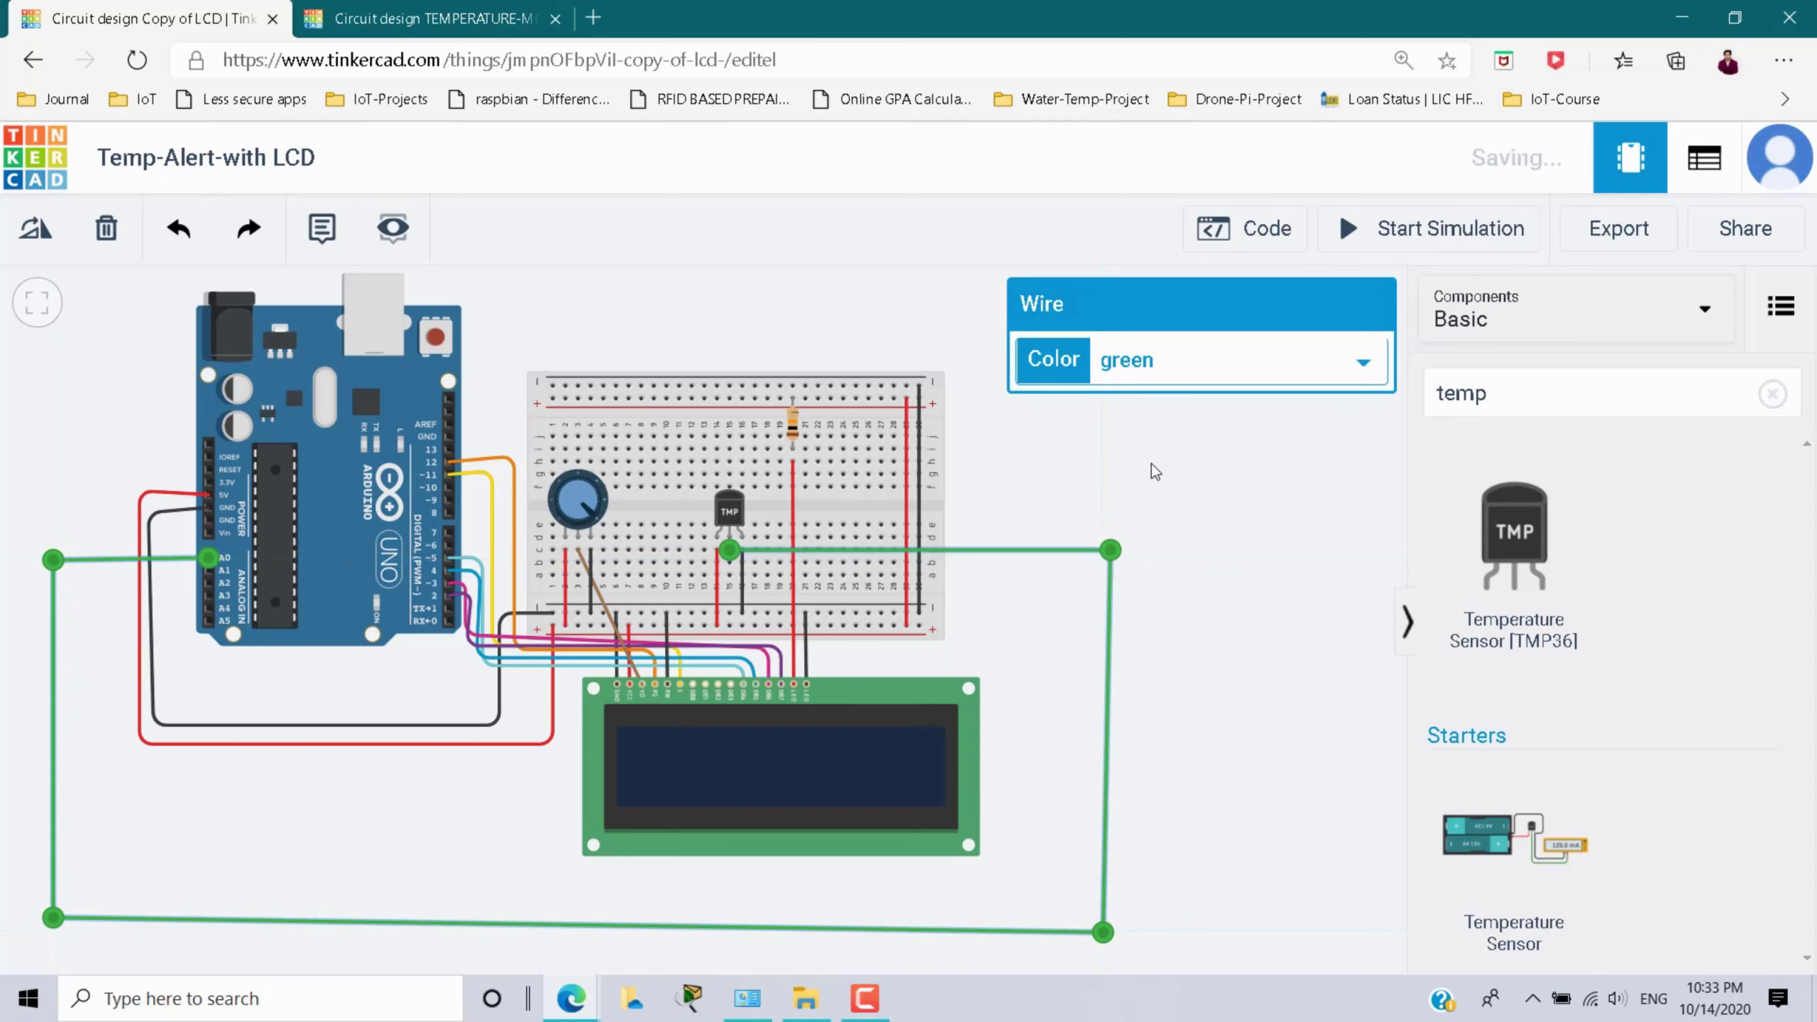
left_click(1158, 363)
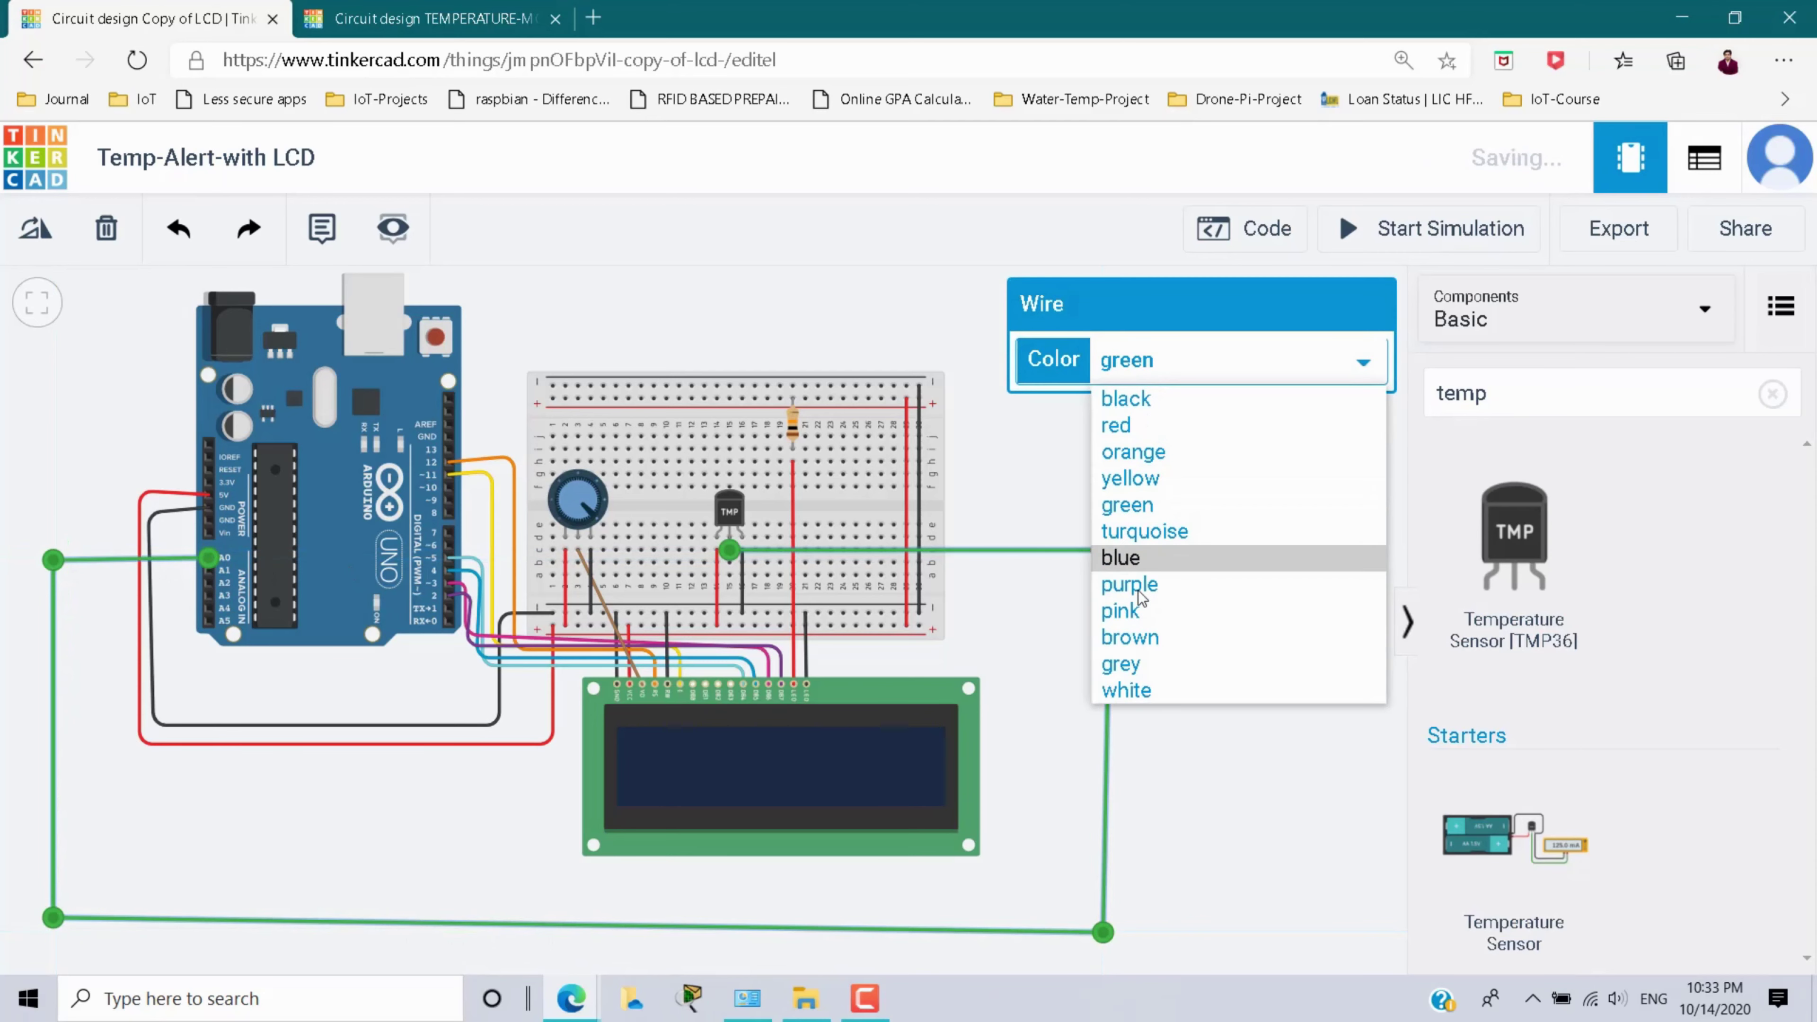
left_click(1148, 665)
left_click(1200, 683)
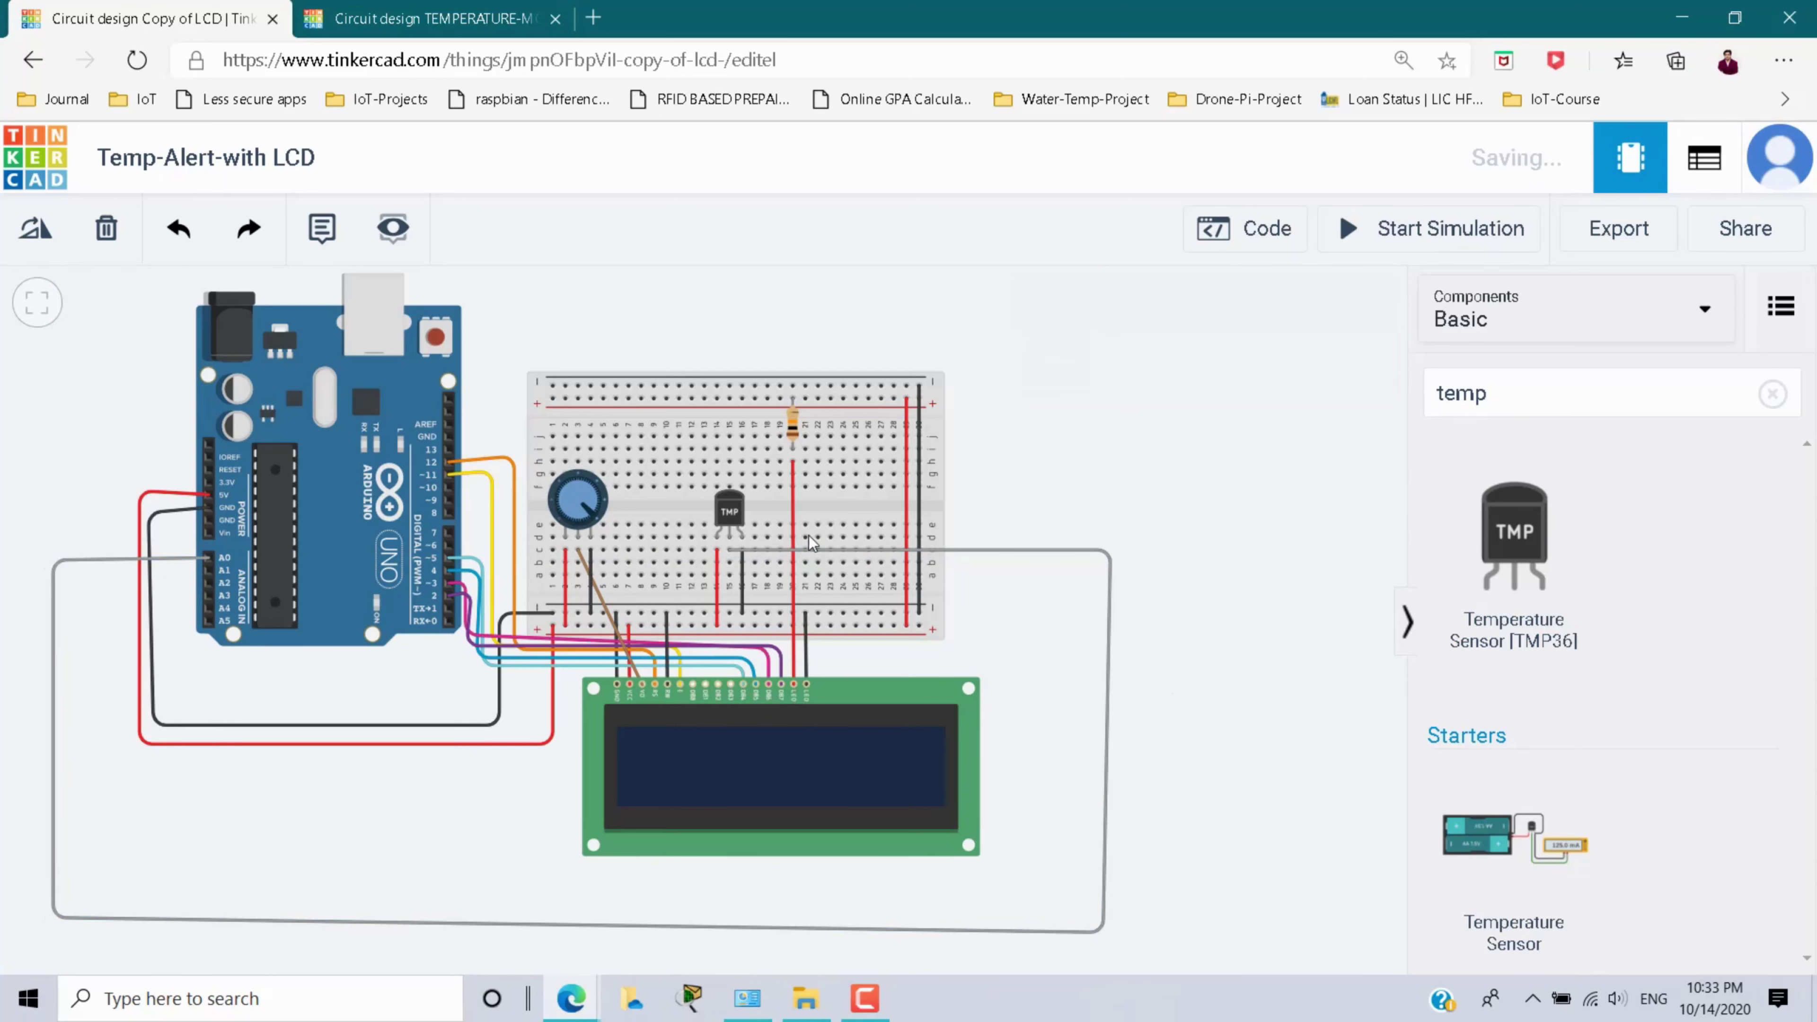
left_click(1537, 391)
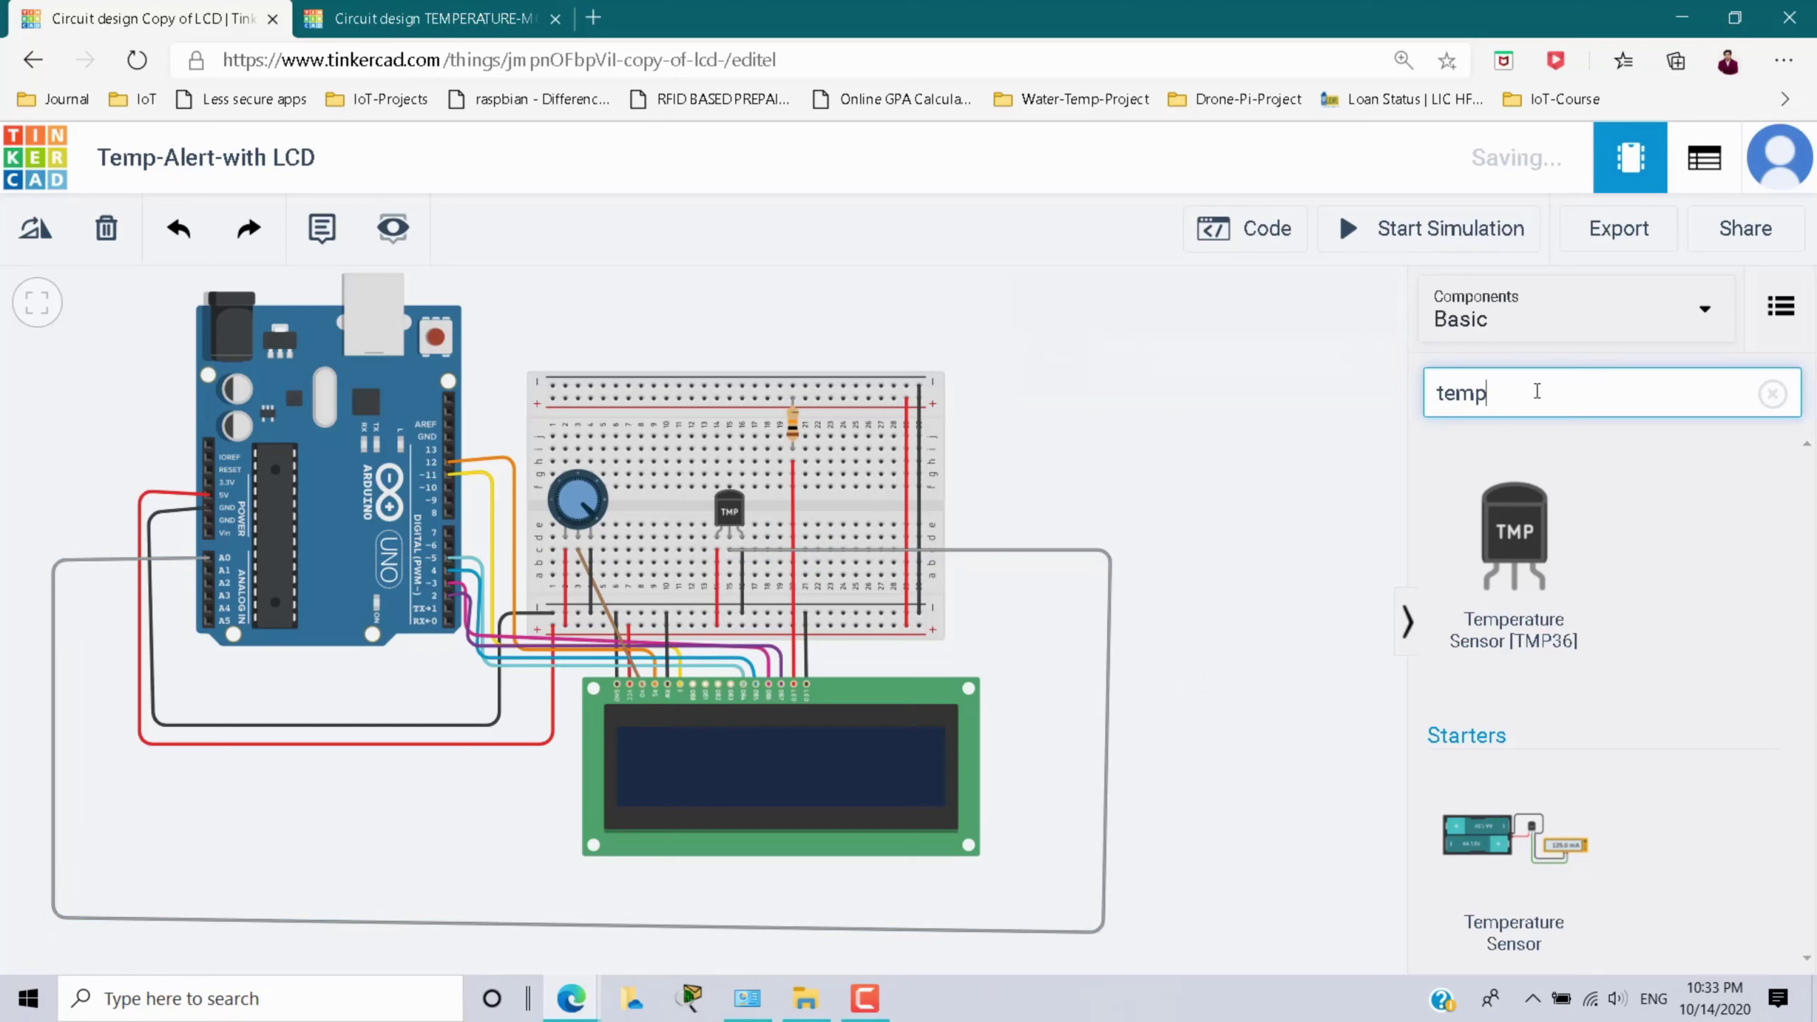
- Search 'buzz', place a piezo buzzer on the breadboard and ground it with a black wire
key("BackSpace")
key("BackSpace")
key("BackSpace")
type("bu")
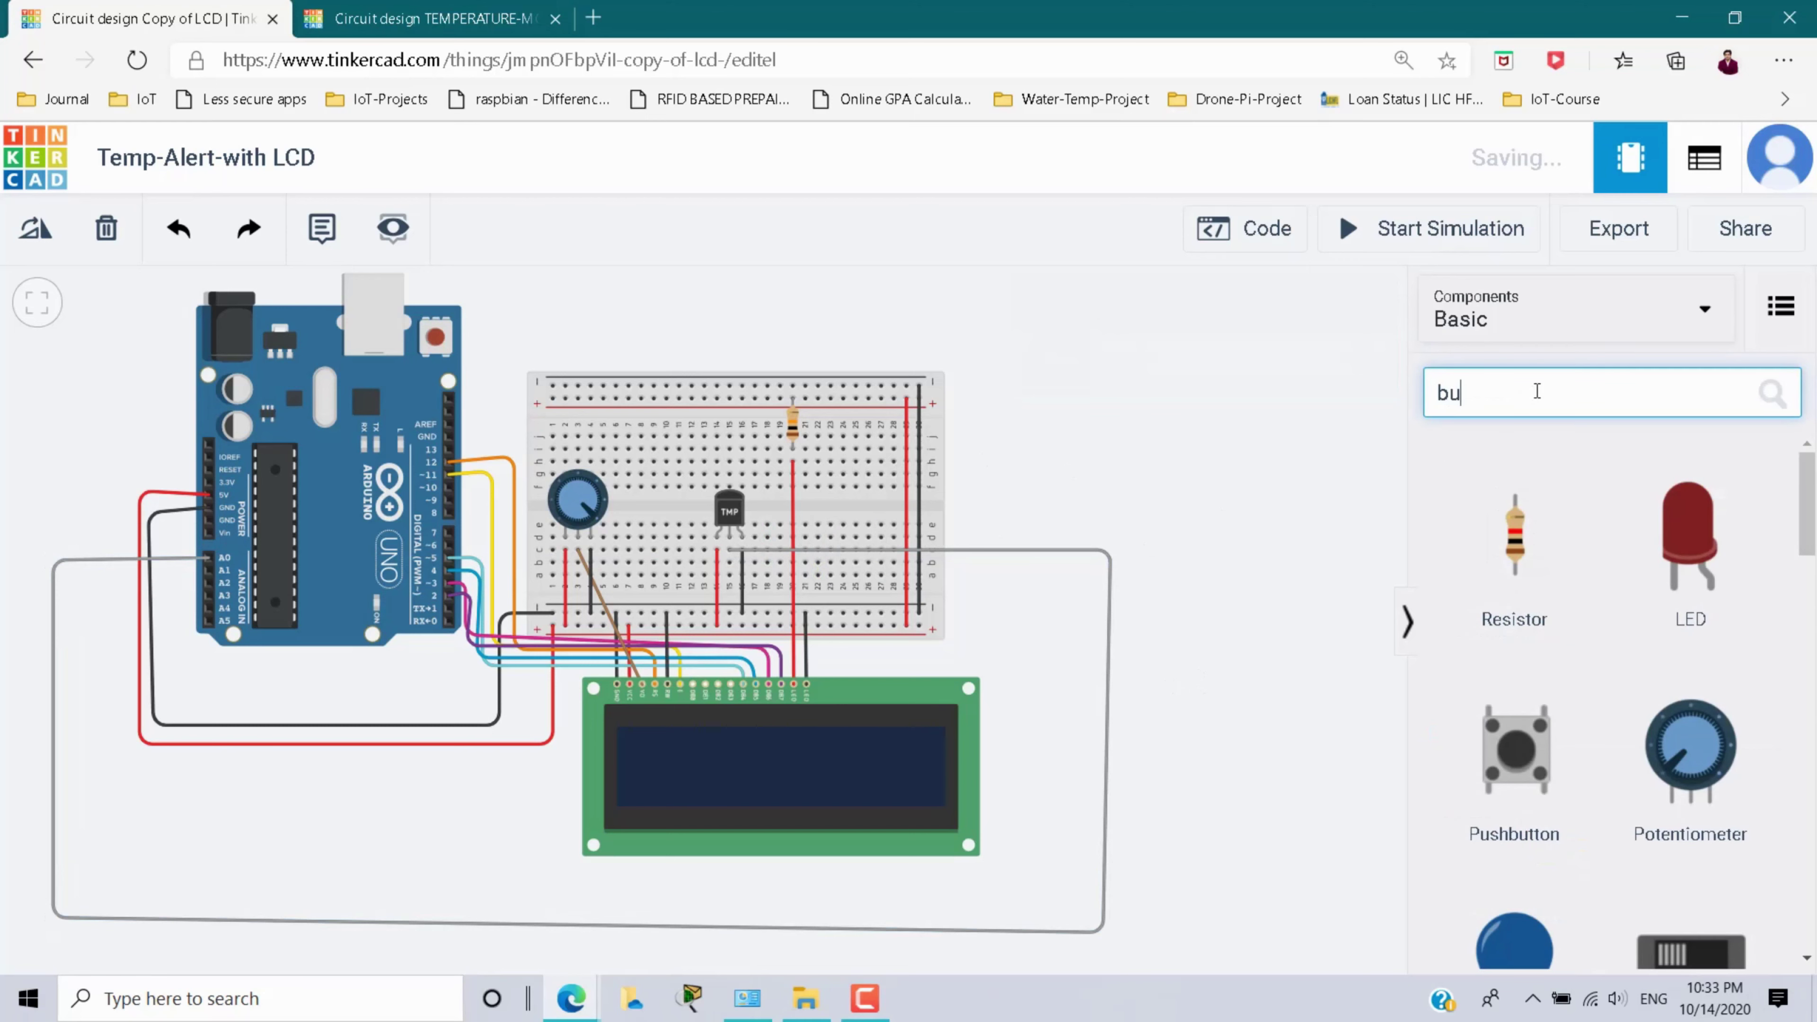
type("zz")
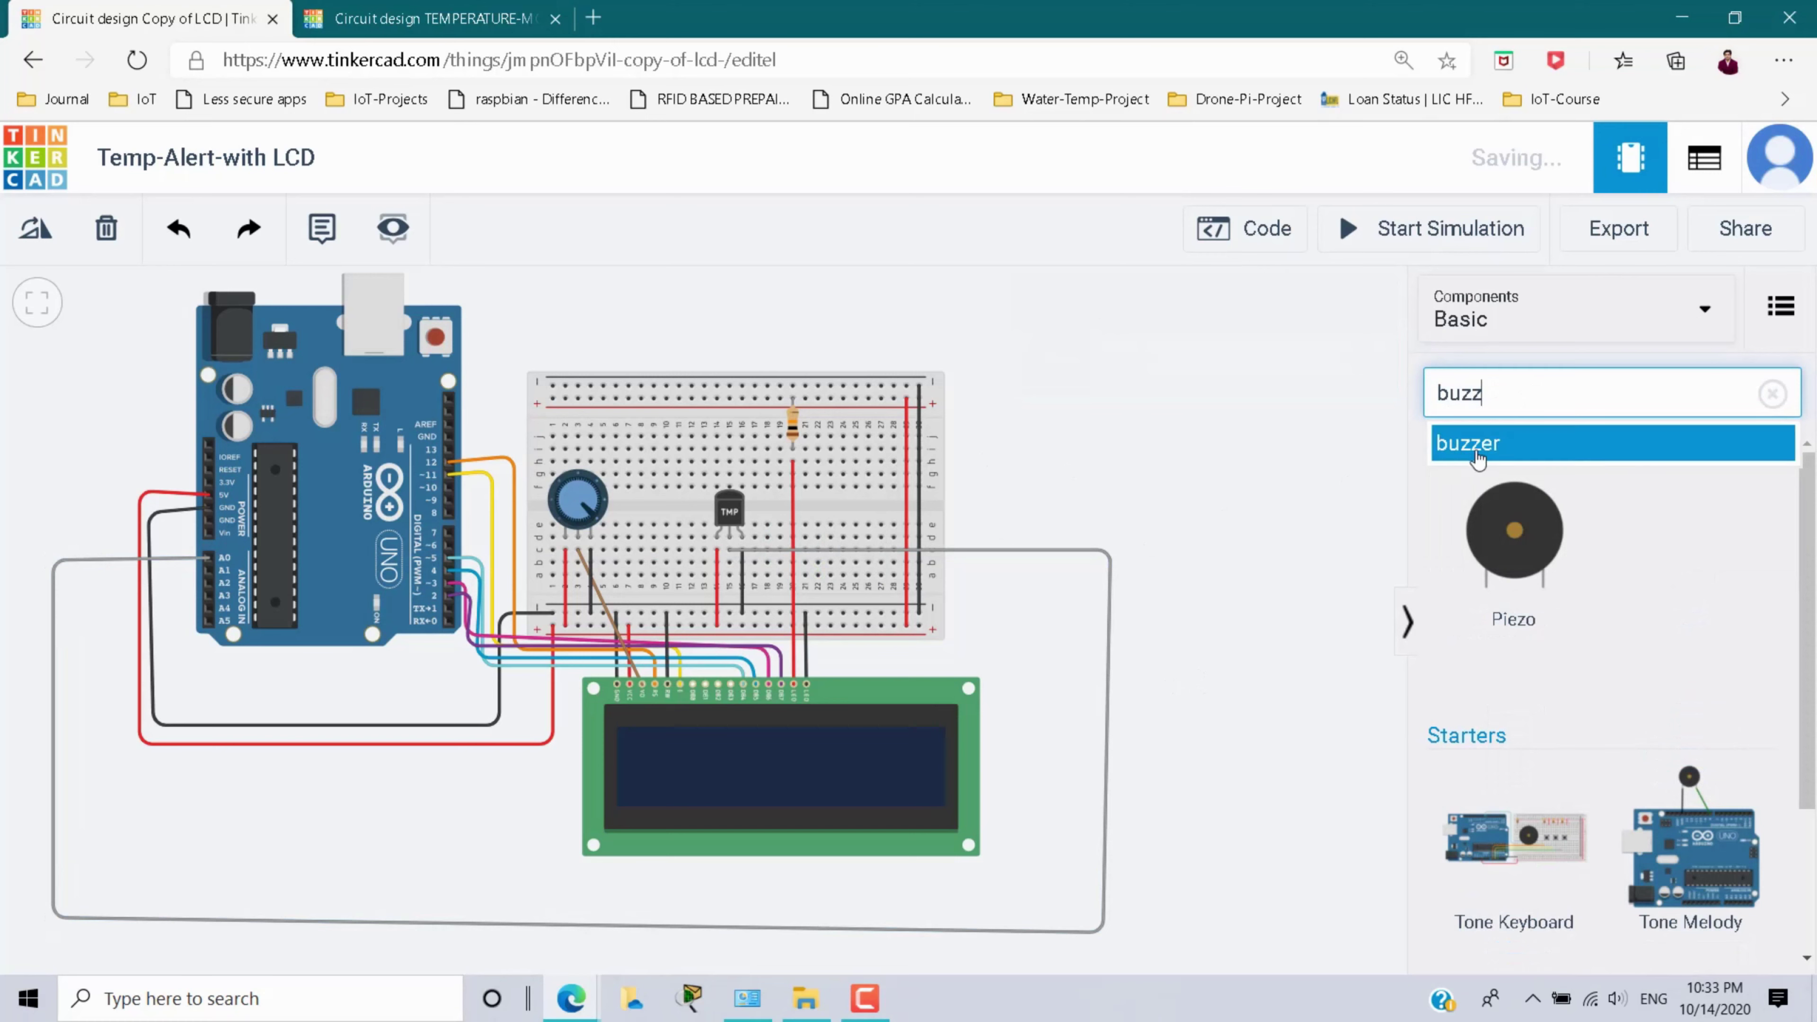
left_click_drag(1516, 565, 674, 442)
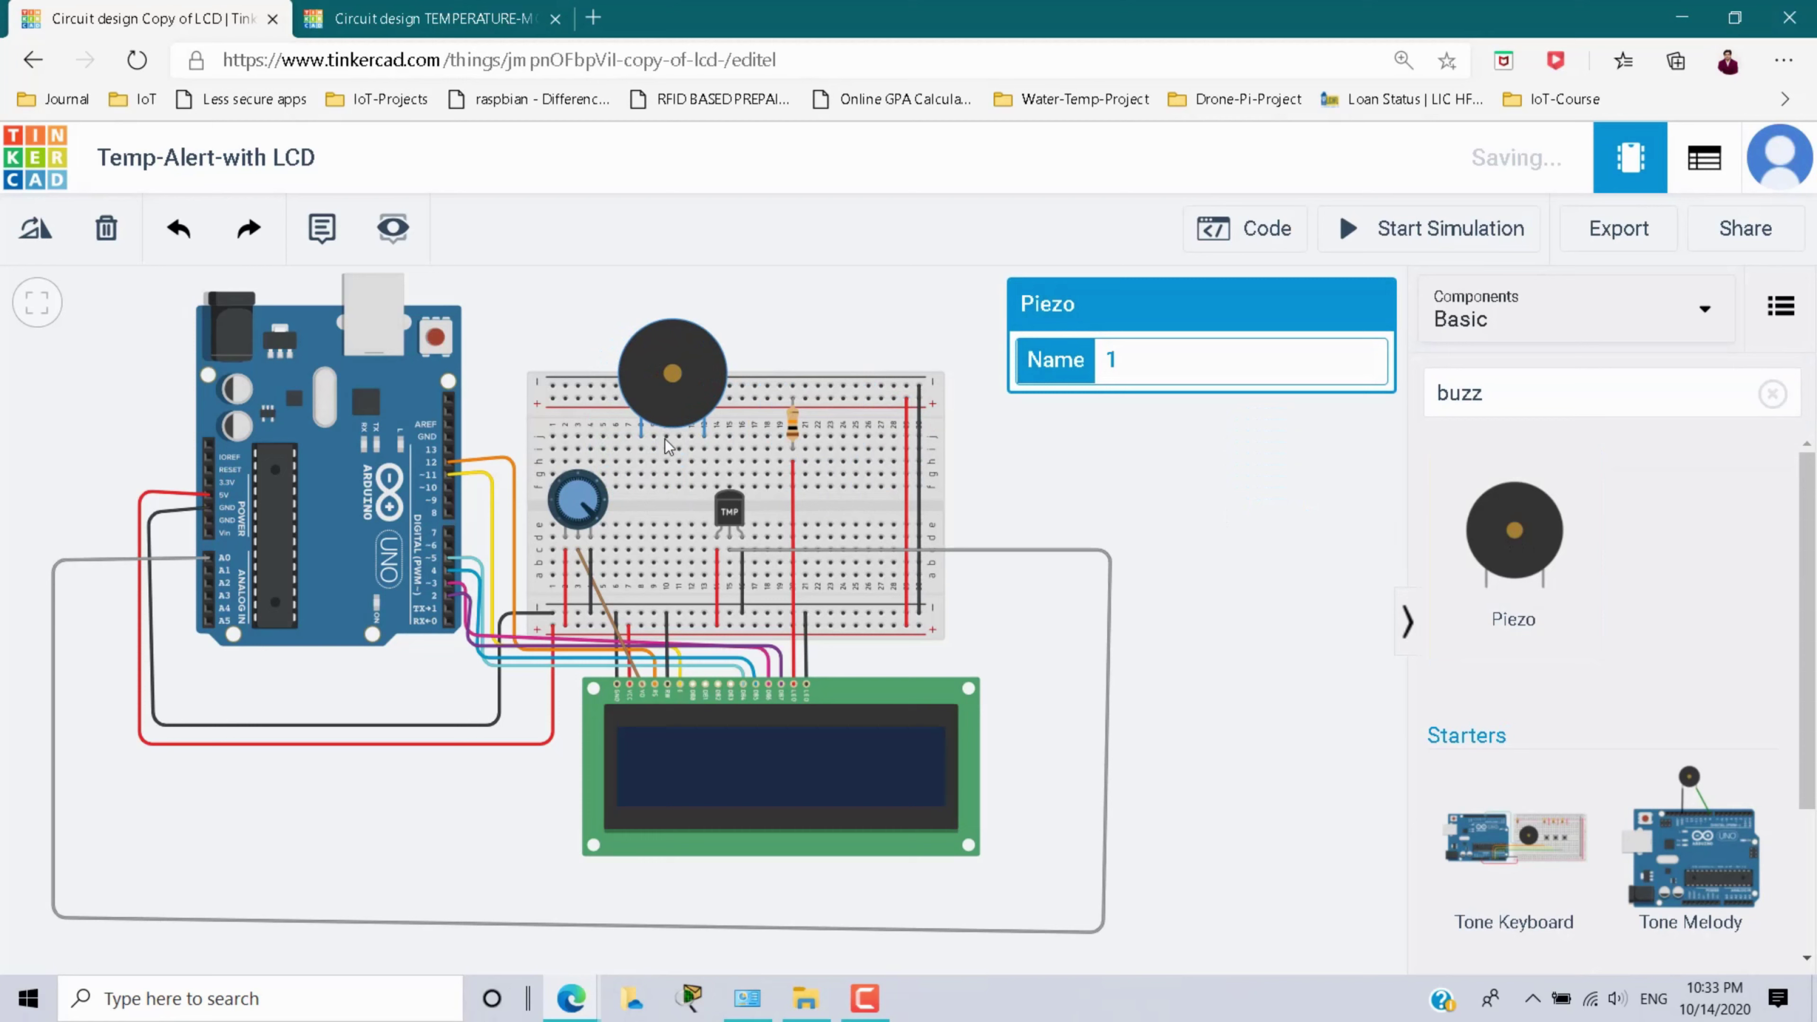
left_click(704, 436)
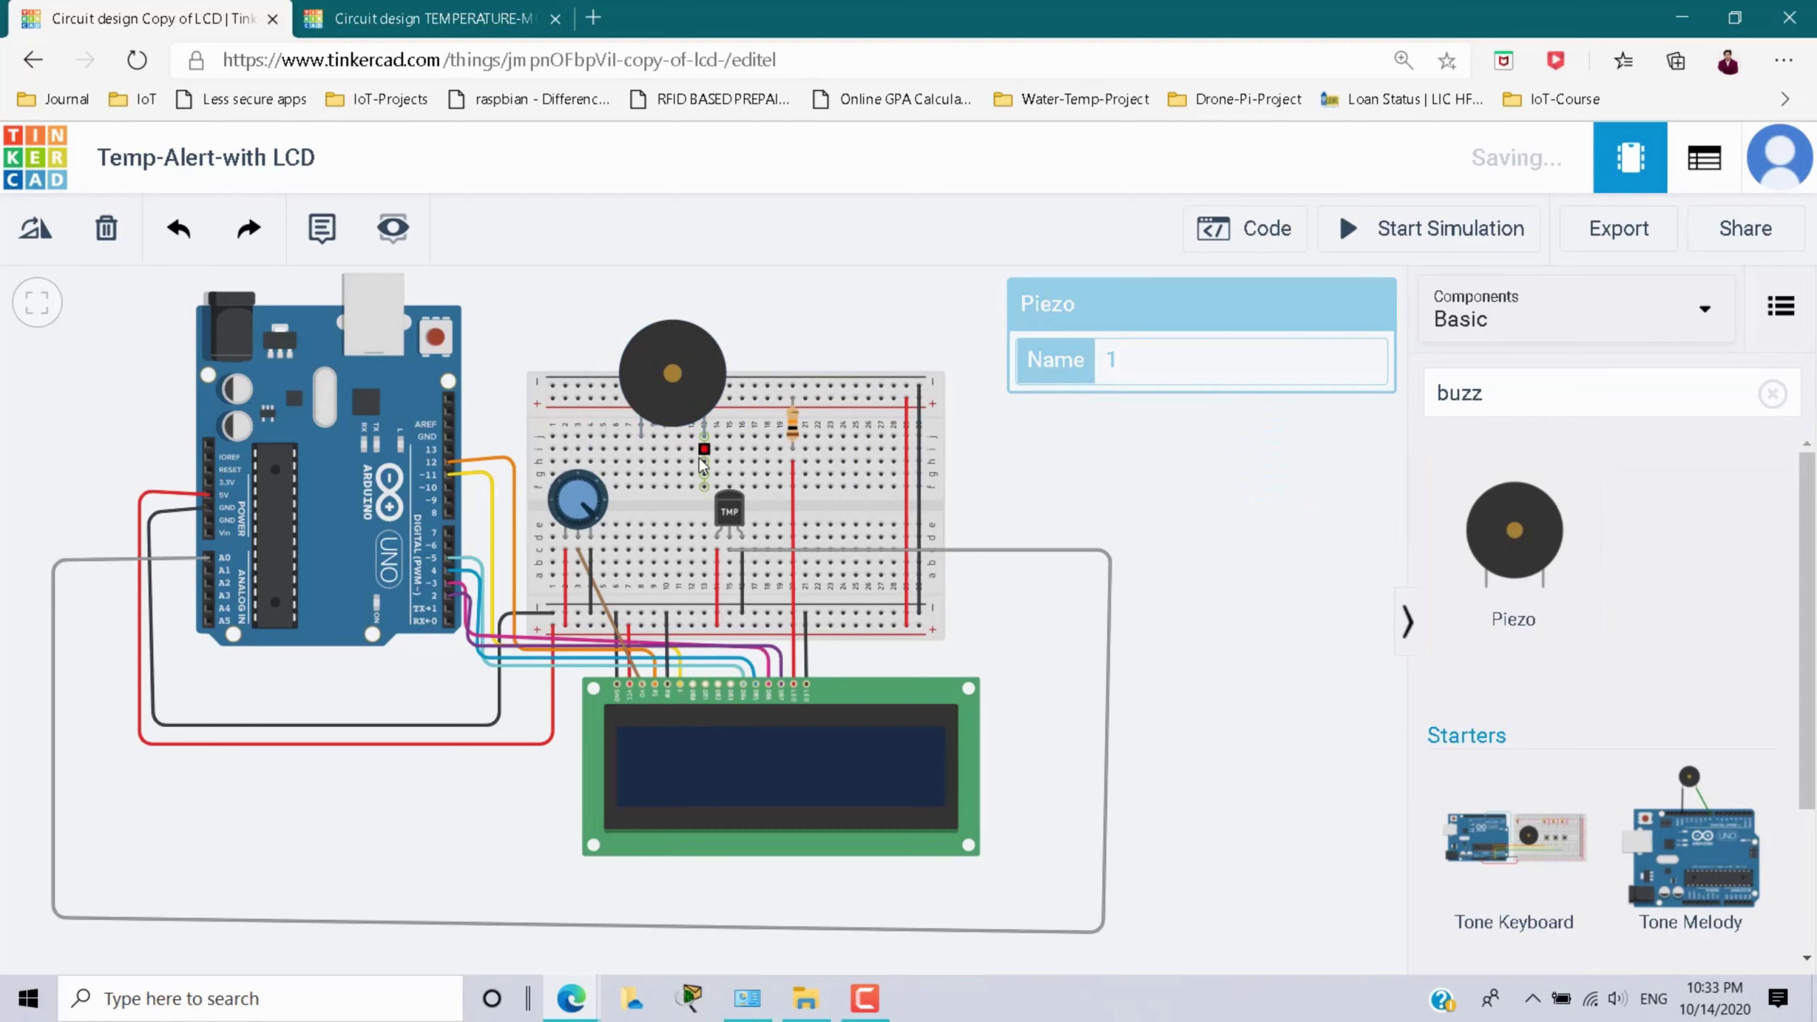
left_click(704, 614)
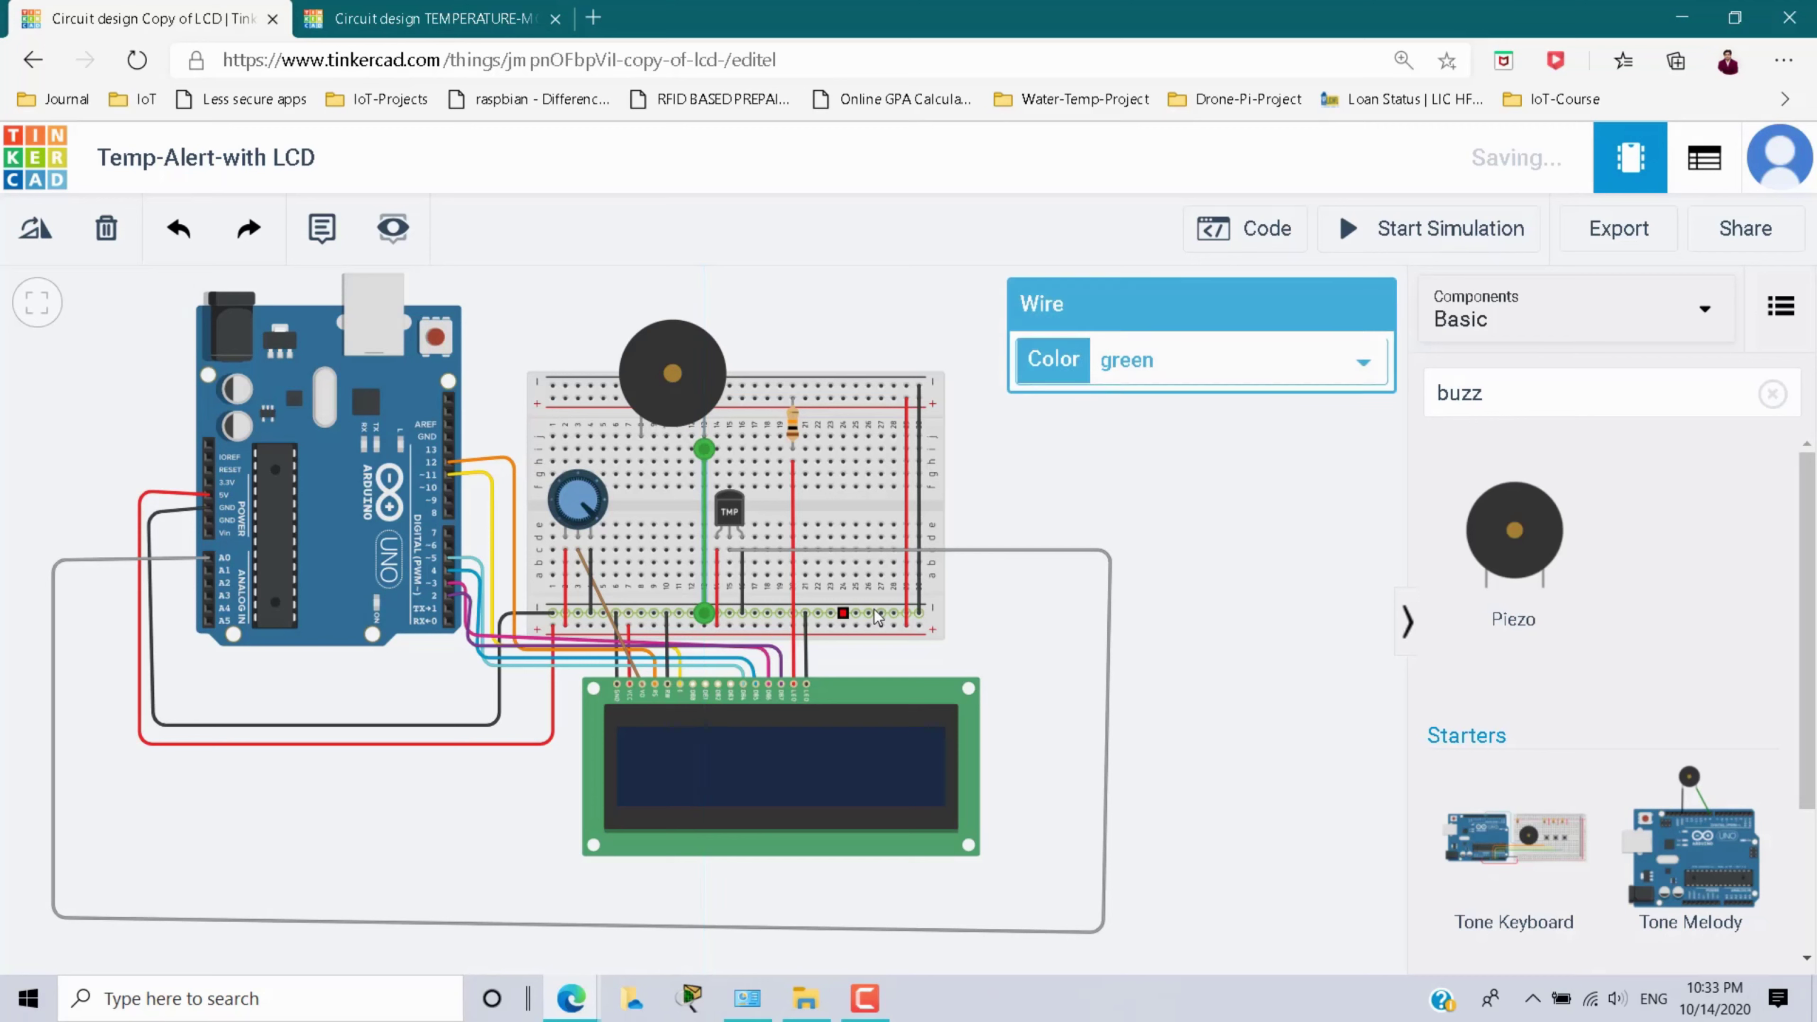
left_click(1123, 361)
left_click(1117, 400)
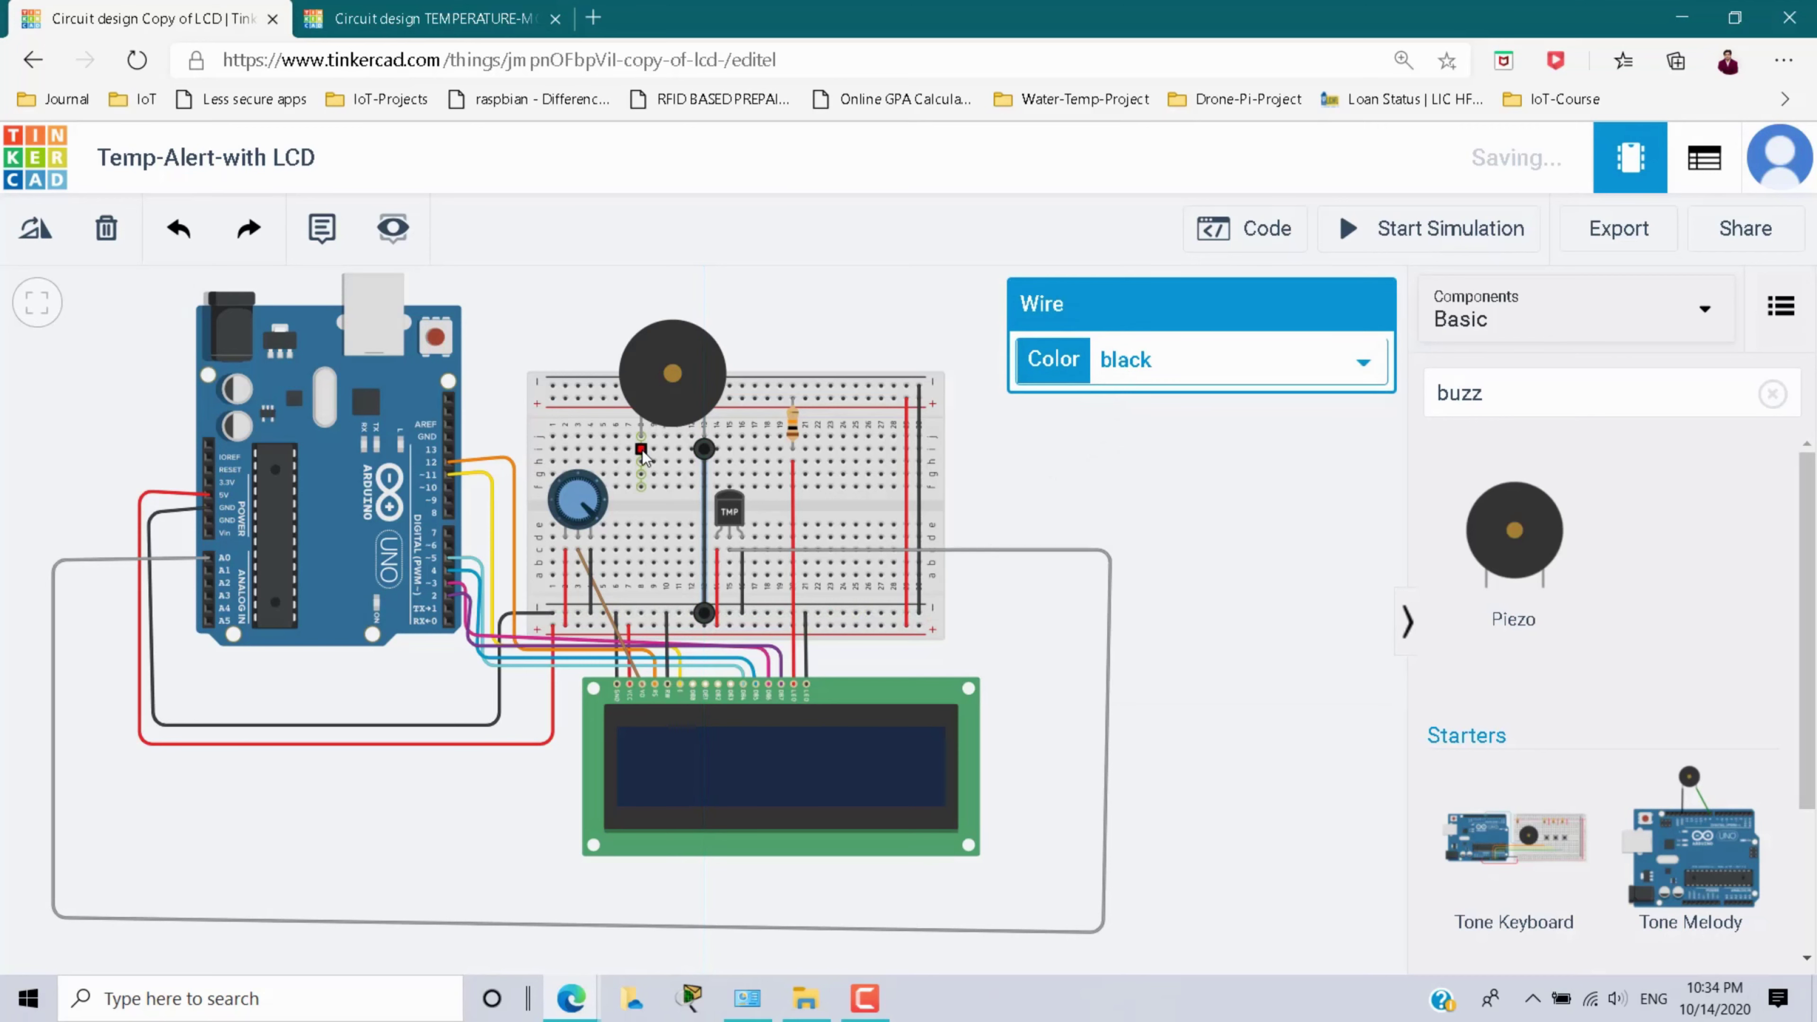
- Connect the piezo's positive pin to Arduino pin 8 with a bent orange wire
left_click(641, 438)
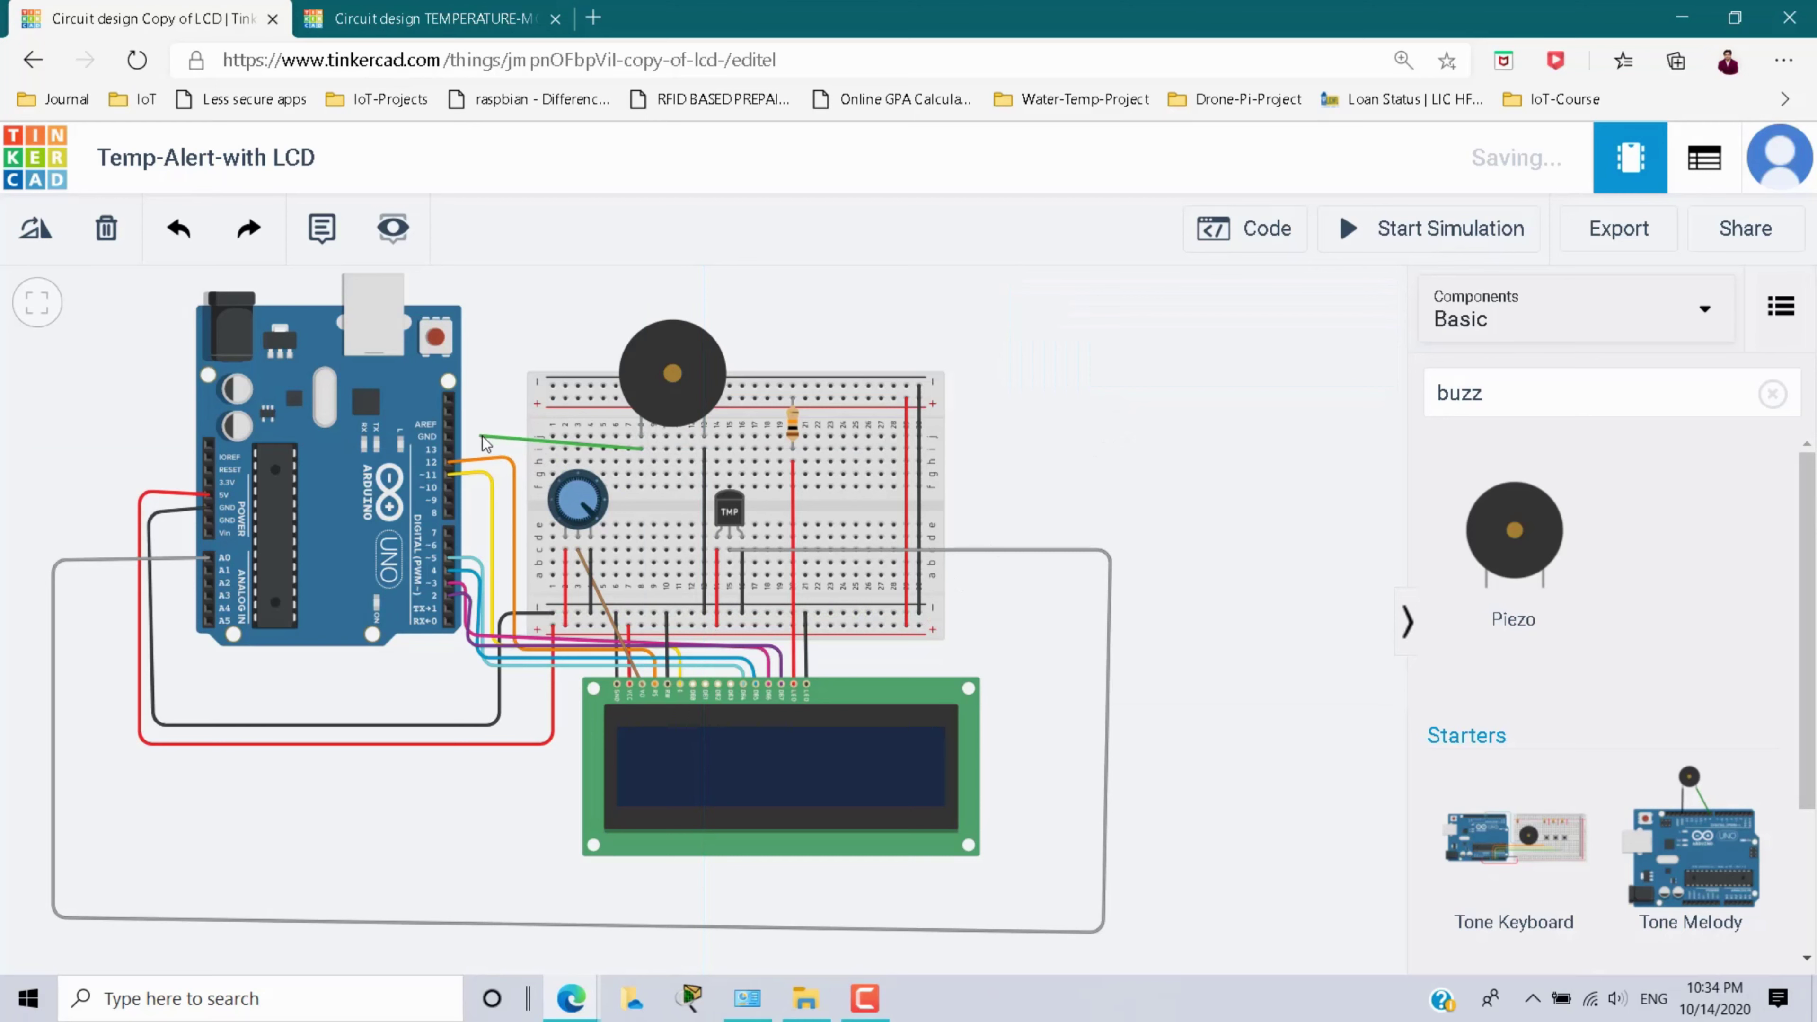
left_click(482, 440)
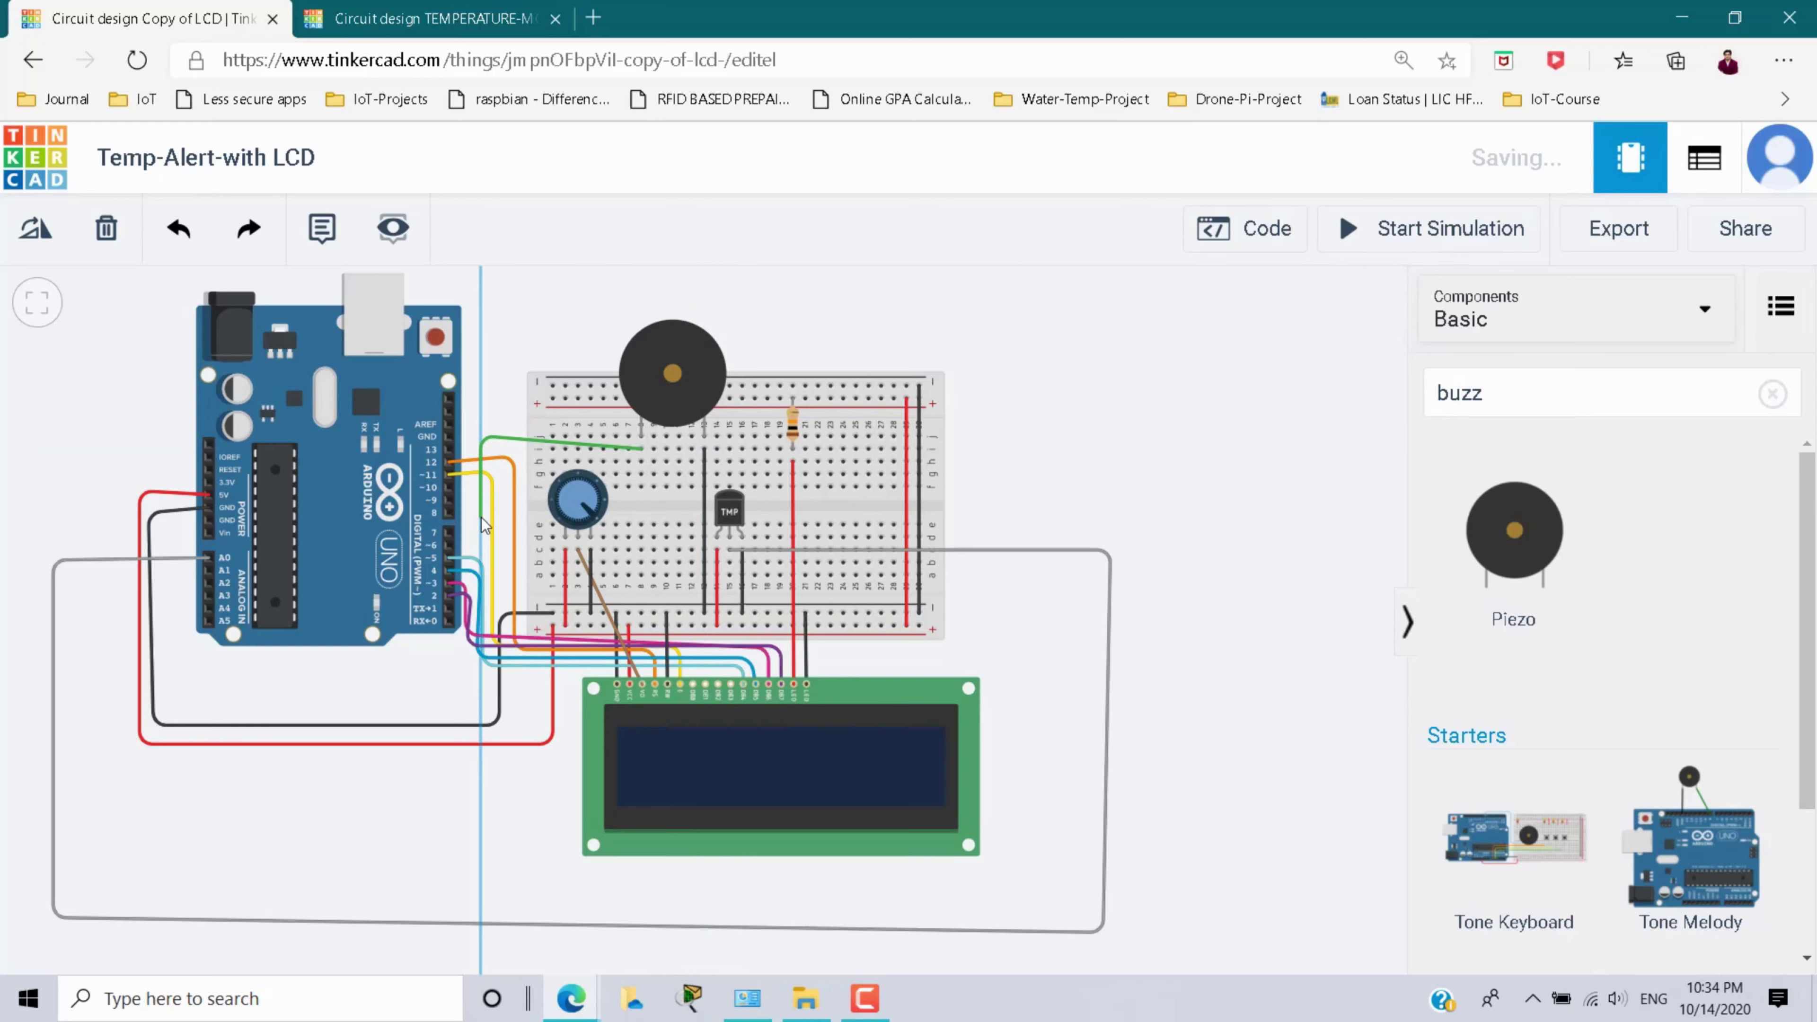
left_click(481, 516)
left_click(449, 512)
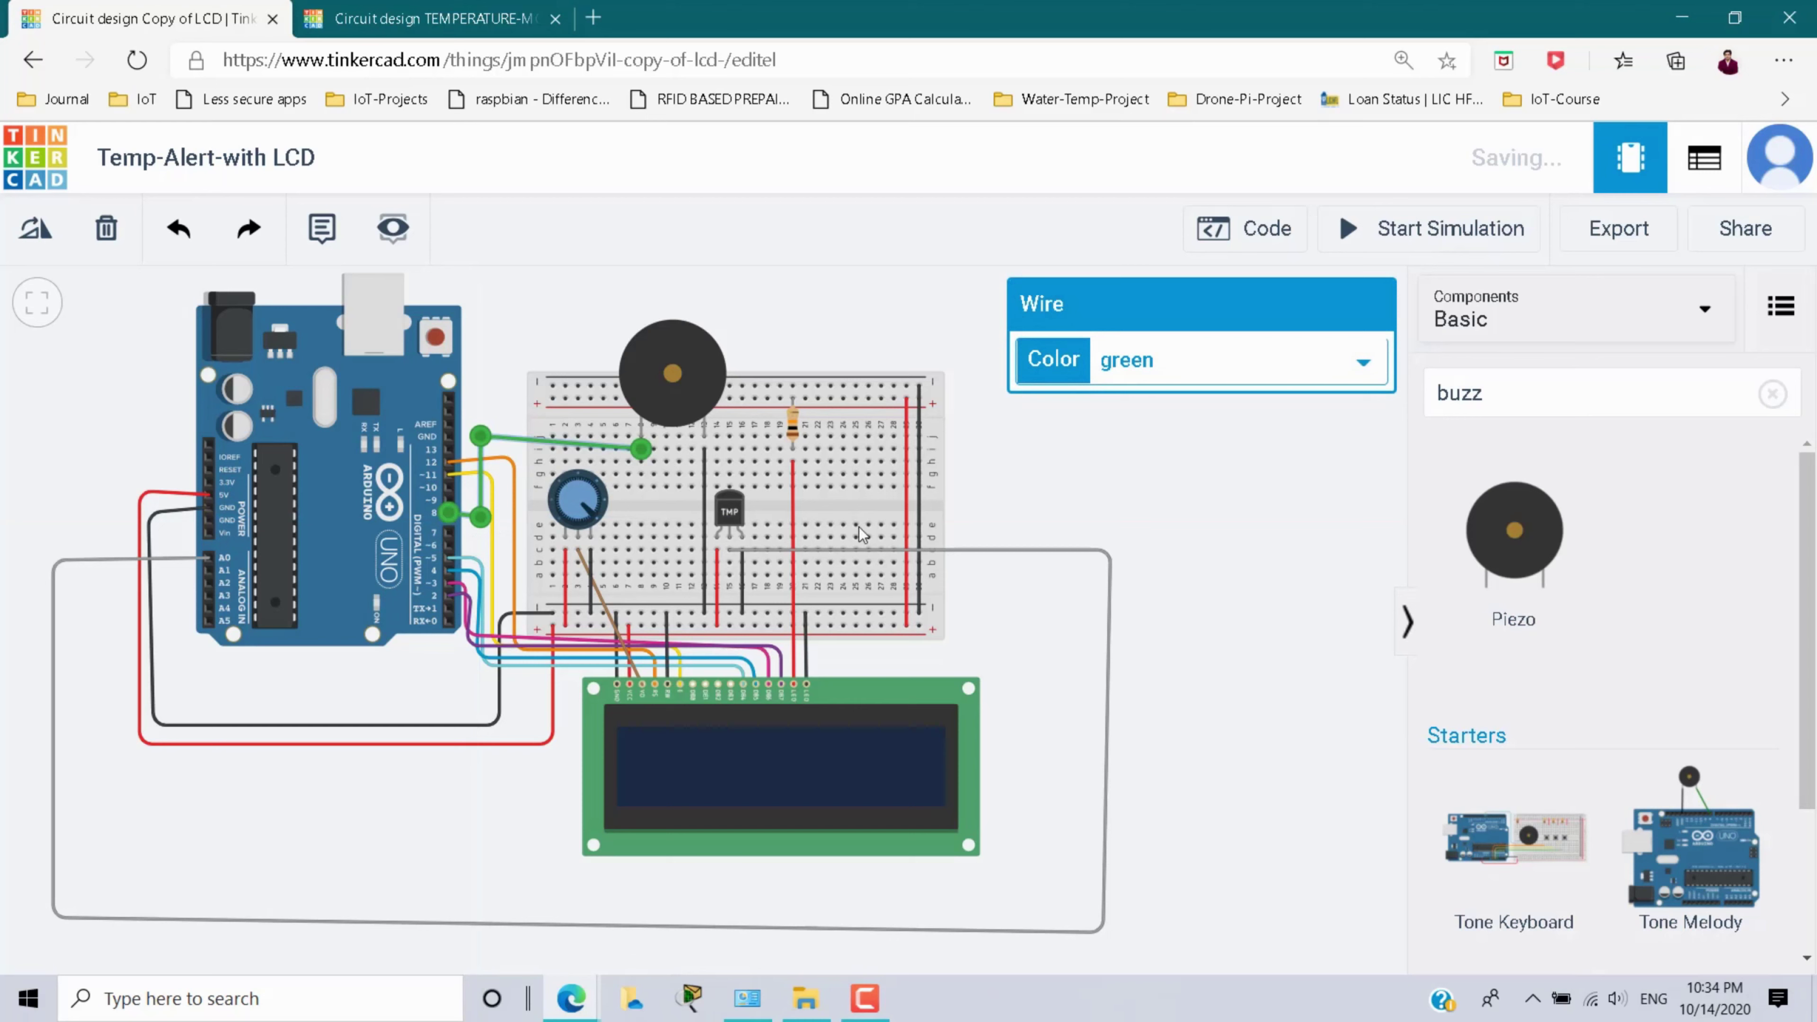
left_click(1170, 373)
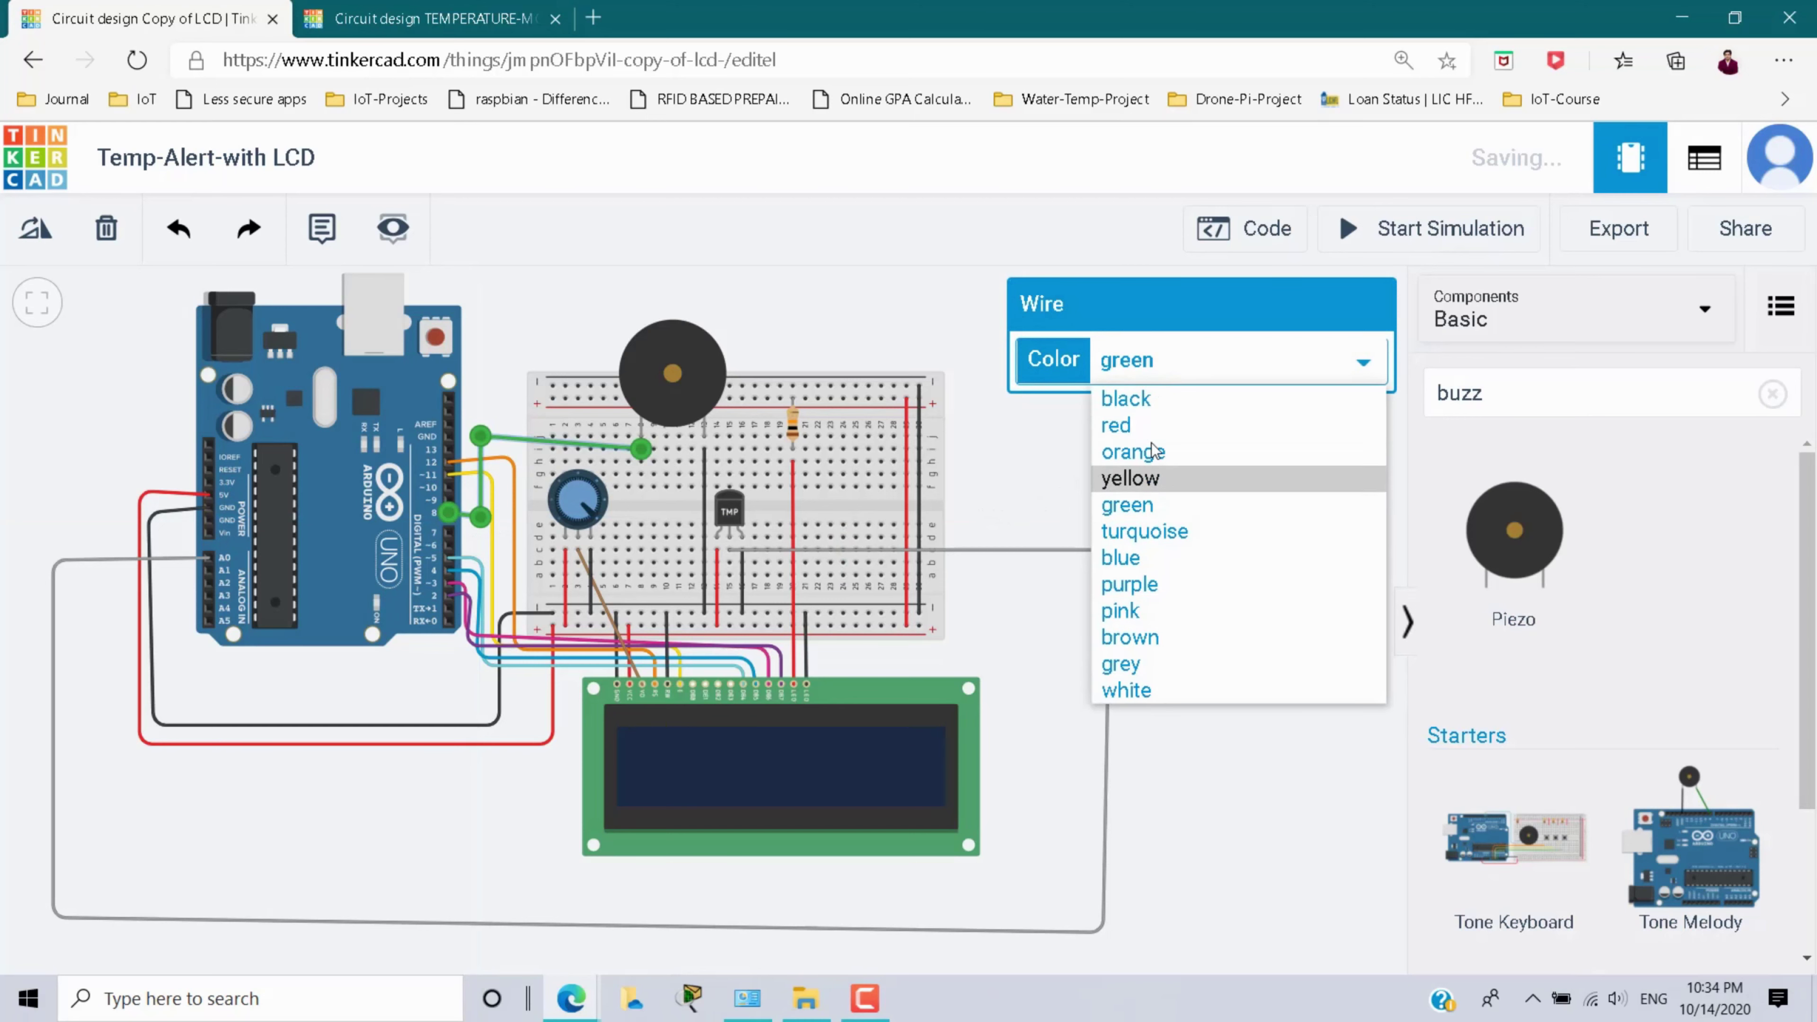
left_click(1144, 462)
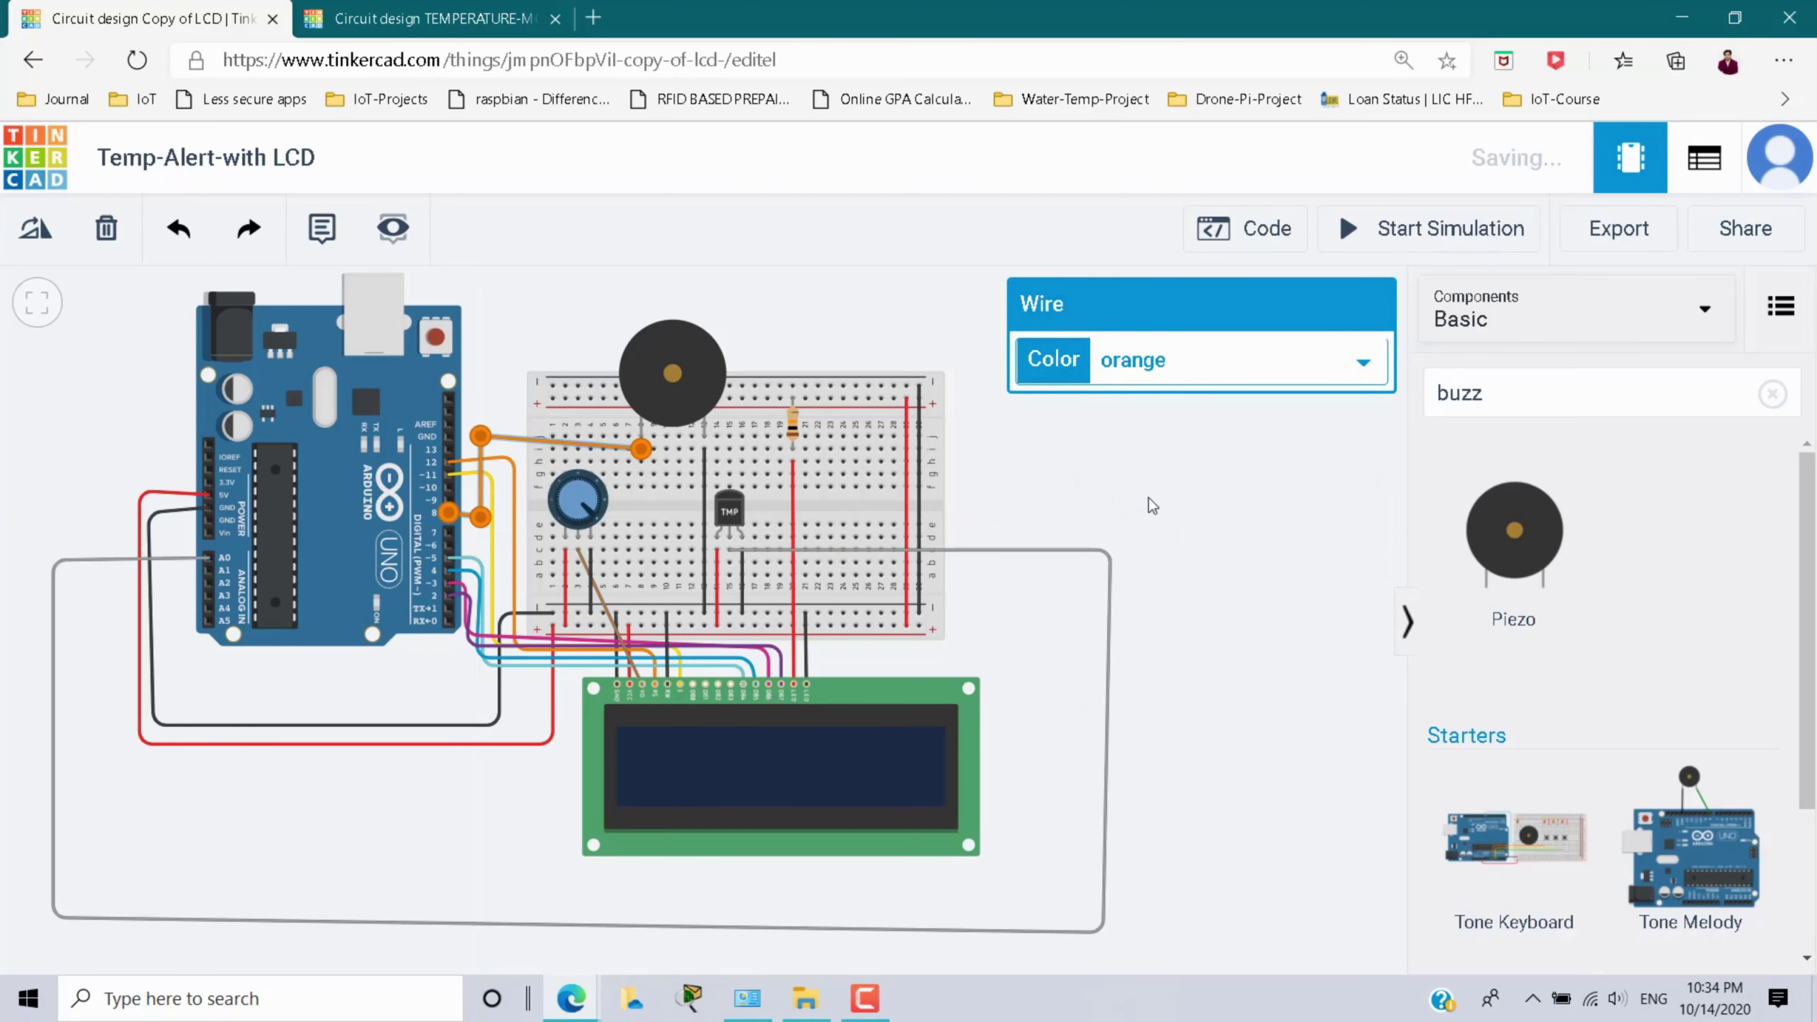
left_click(1161, 486)
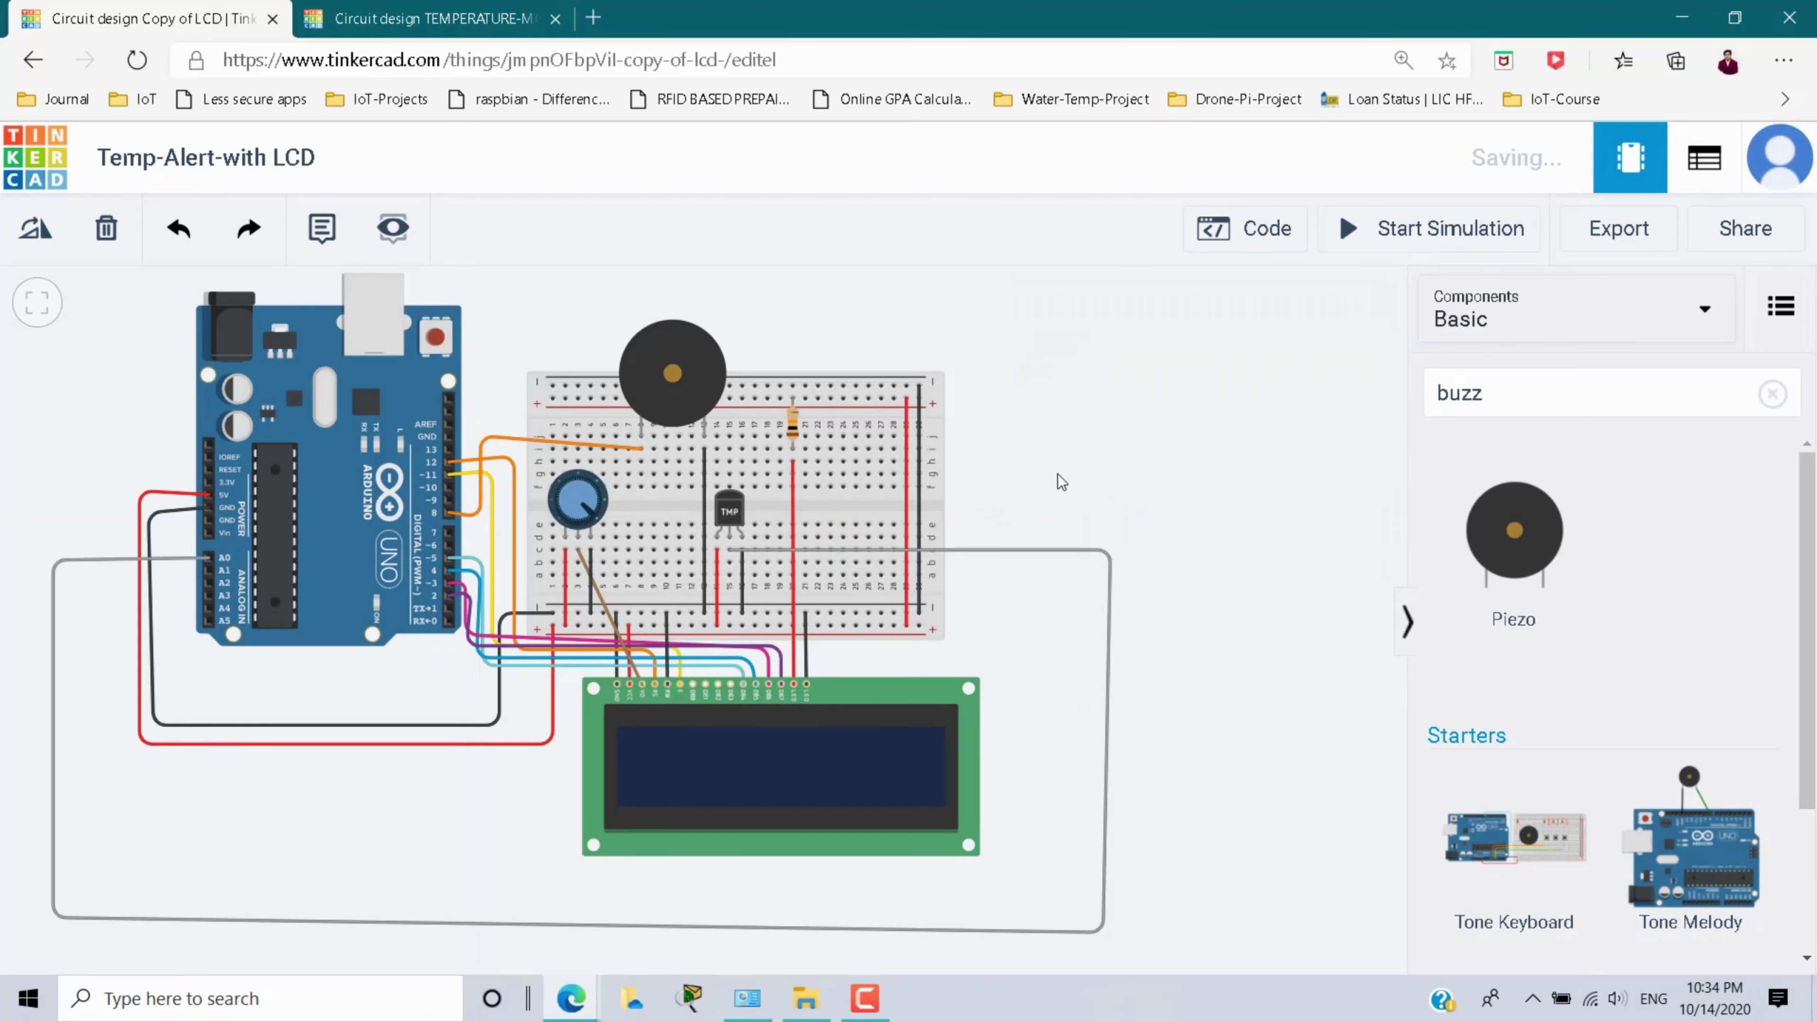
left_click(1529, 399)
- Search 'rgb' and place an RGB LED on the breadboard beside the potentiometer
key("BackSpace")
key("BackSpace")
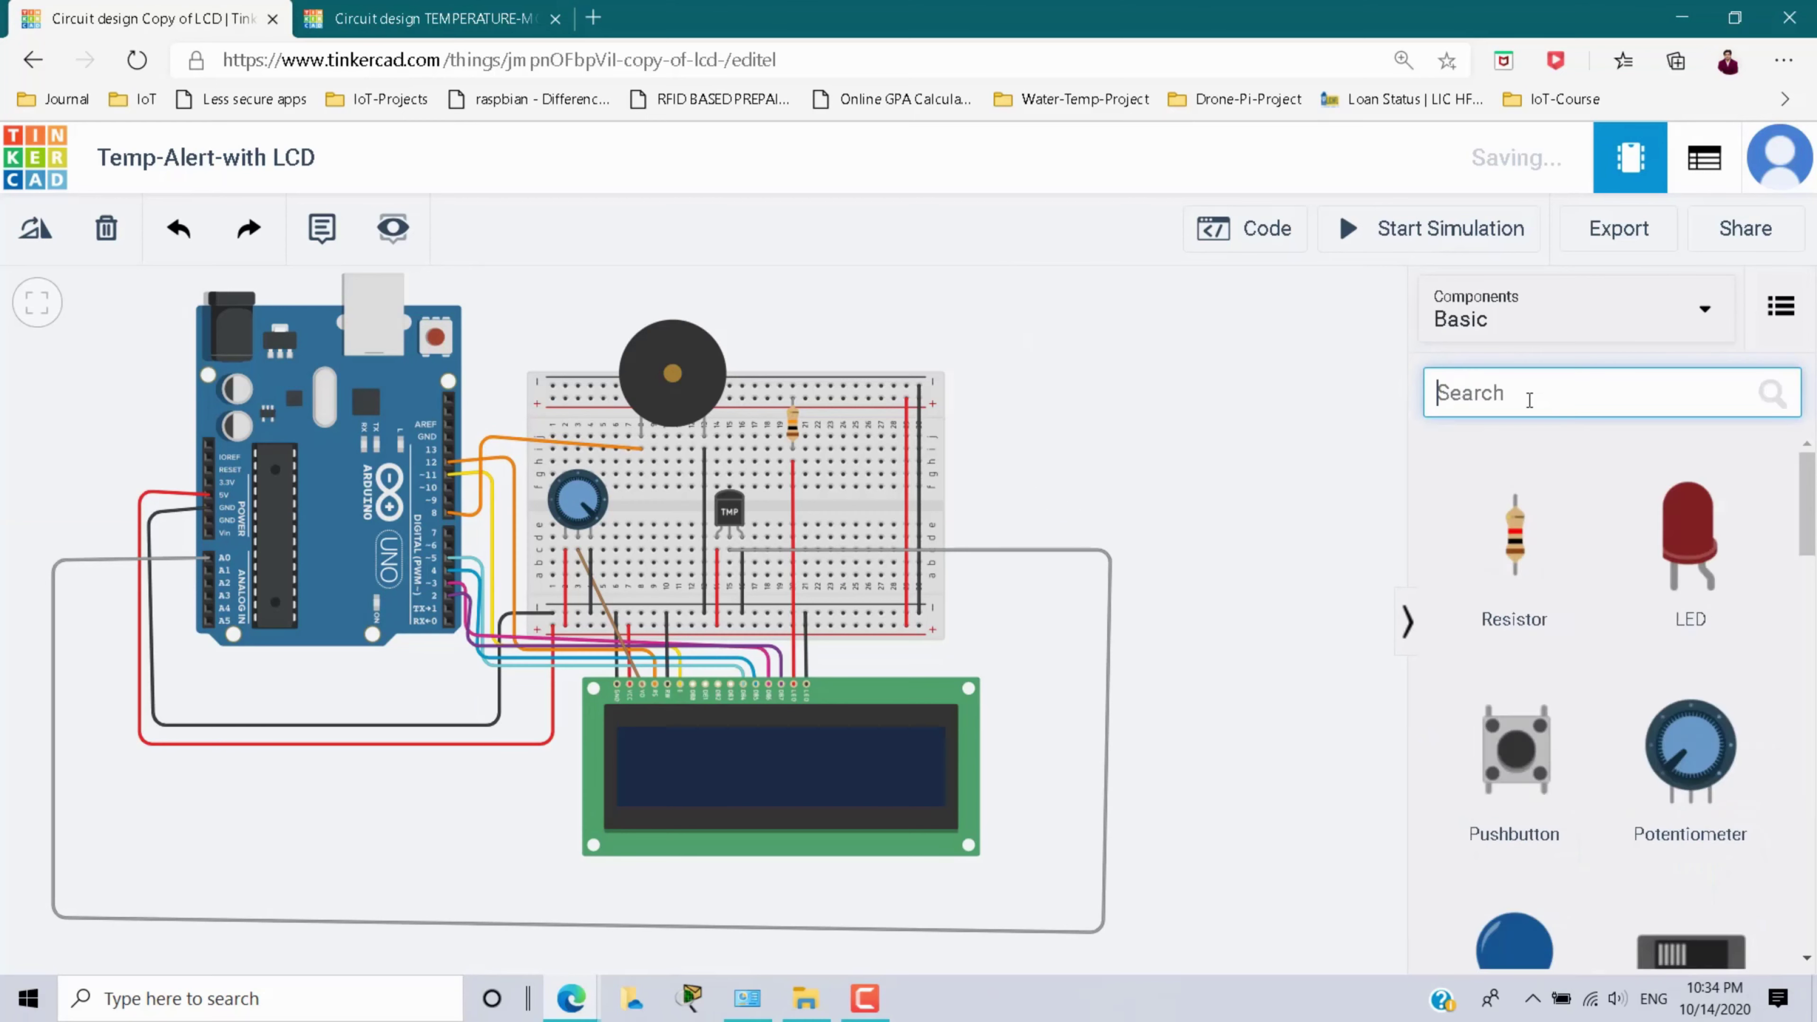
type("rgb")
left_click_drag(1515, 536, 595, 498)
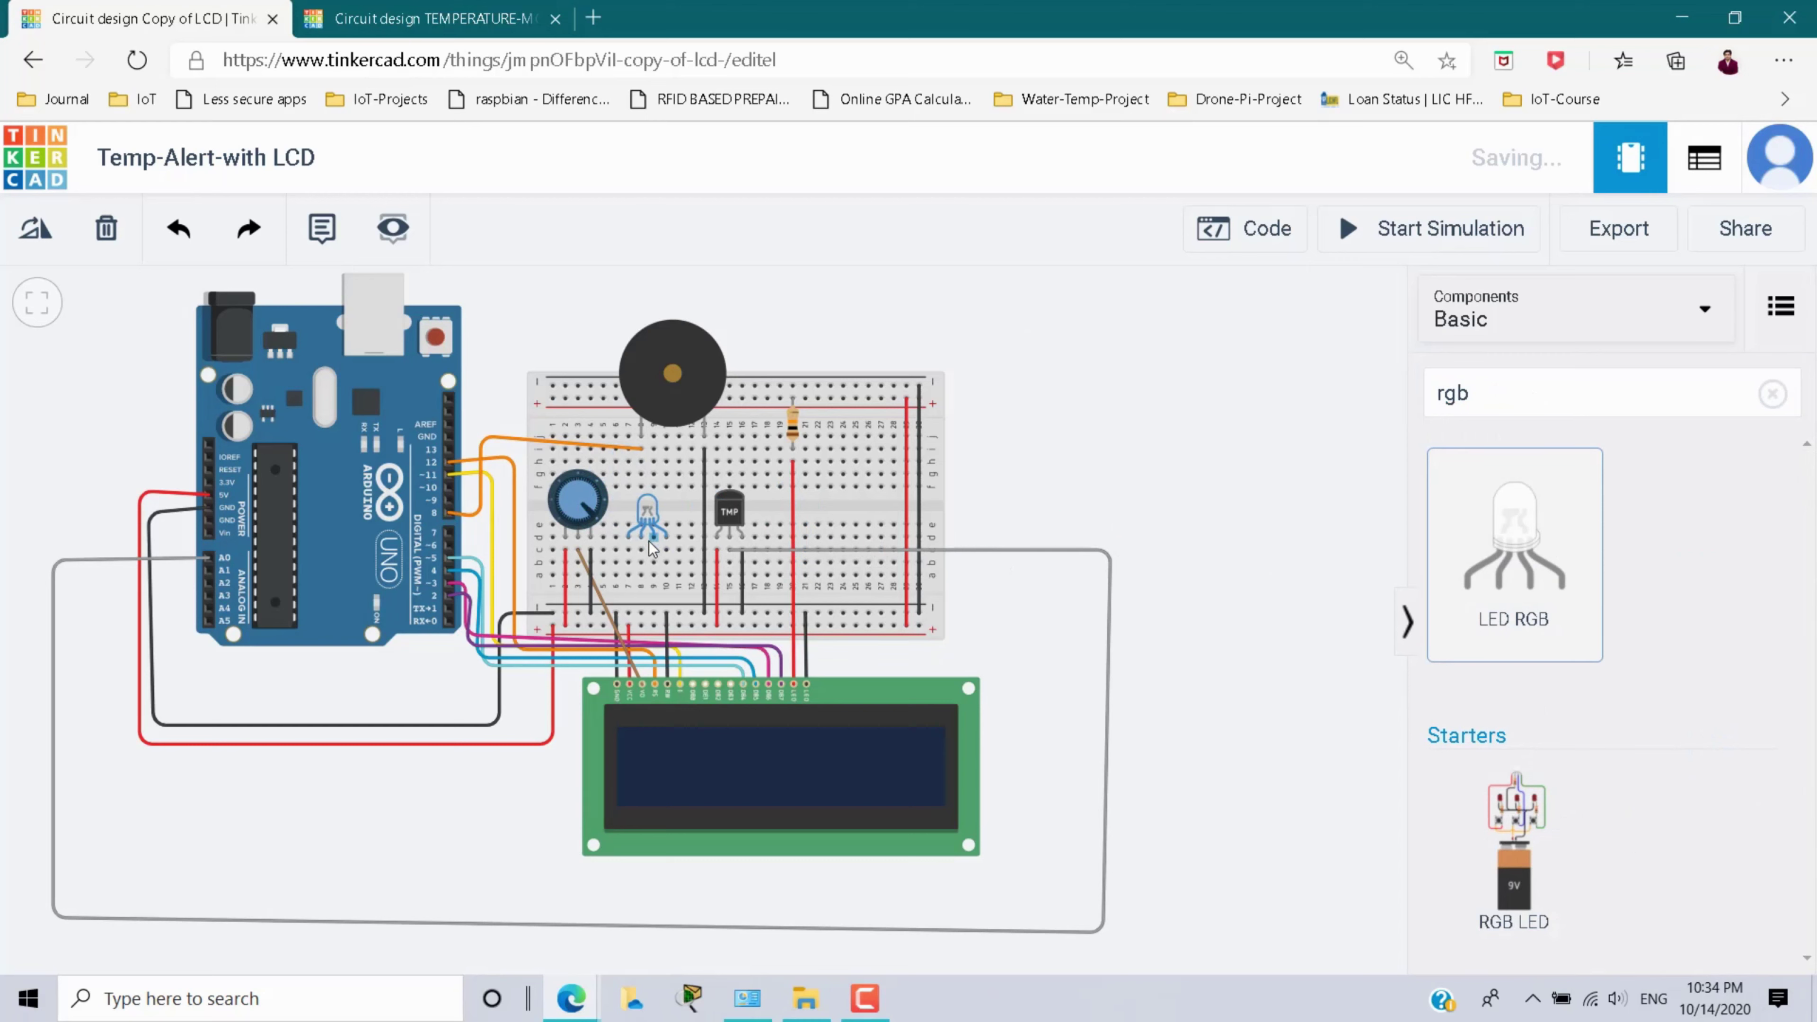
left_click(649, 541)
left_click(1215, 442)
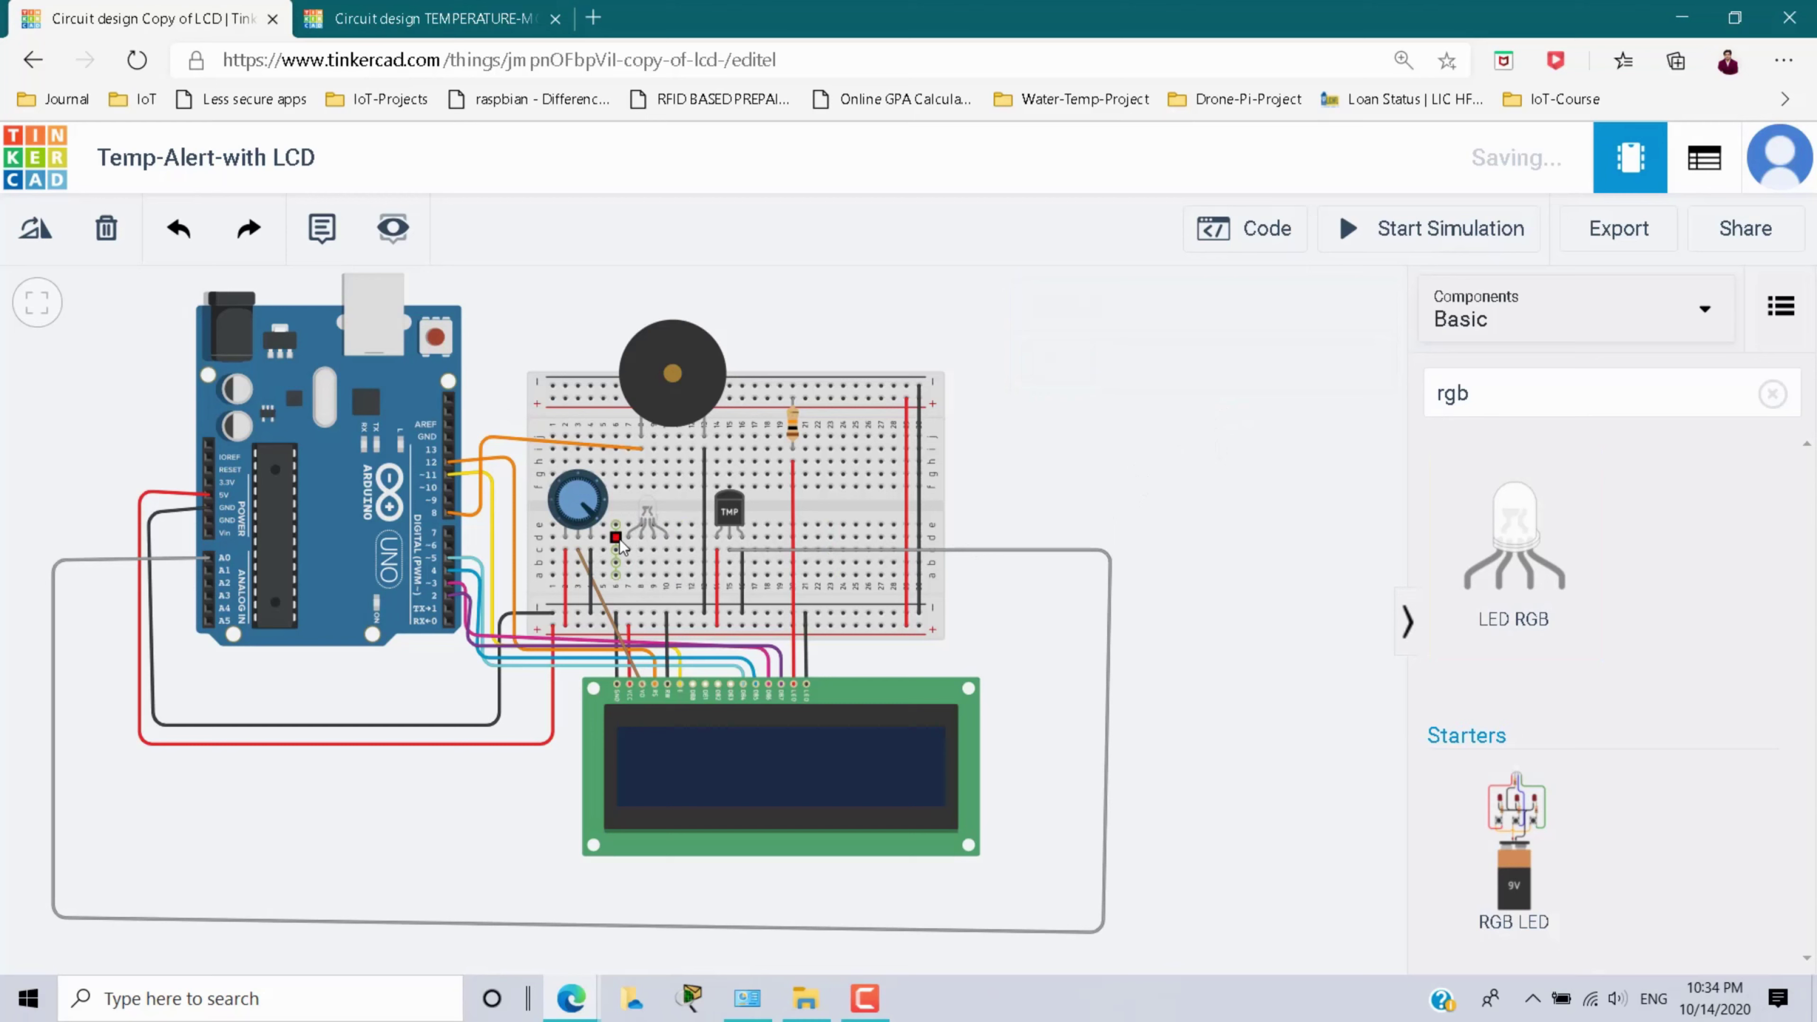
- Draw a wire from the LED cathode to the bottom rail, delete it, and clear the search
left_click(641, 551)
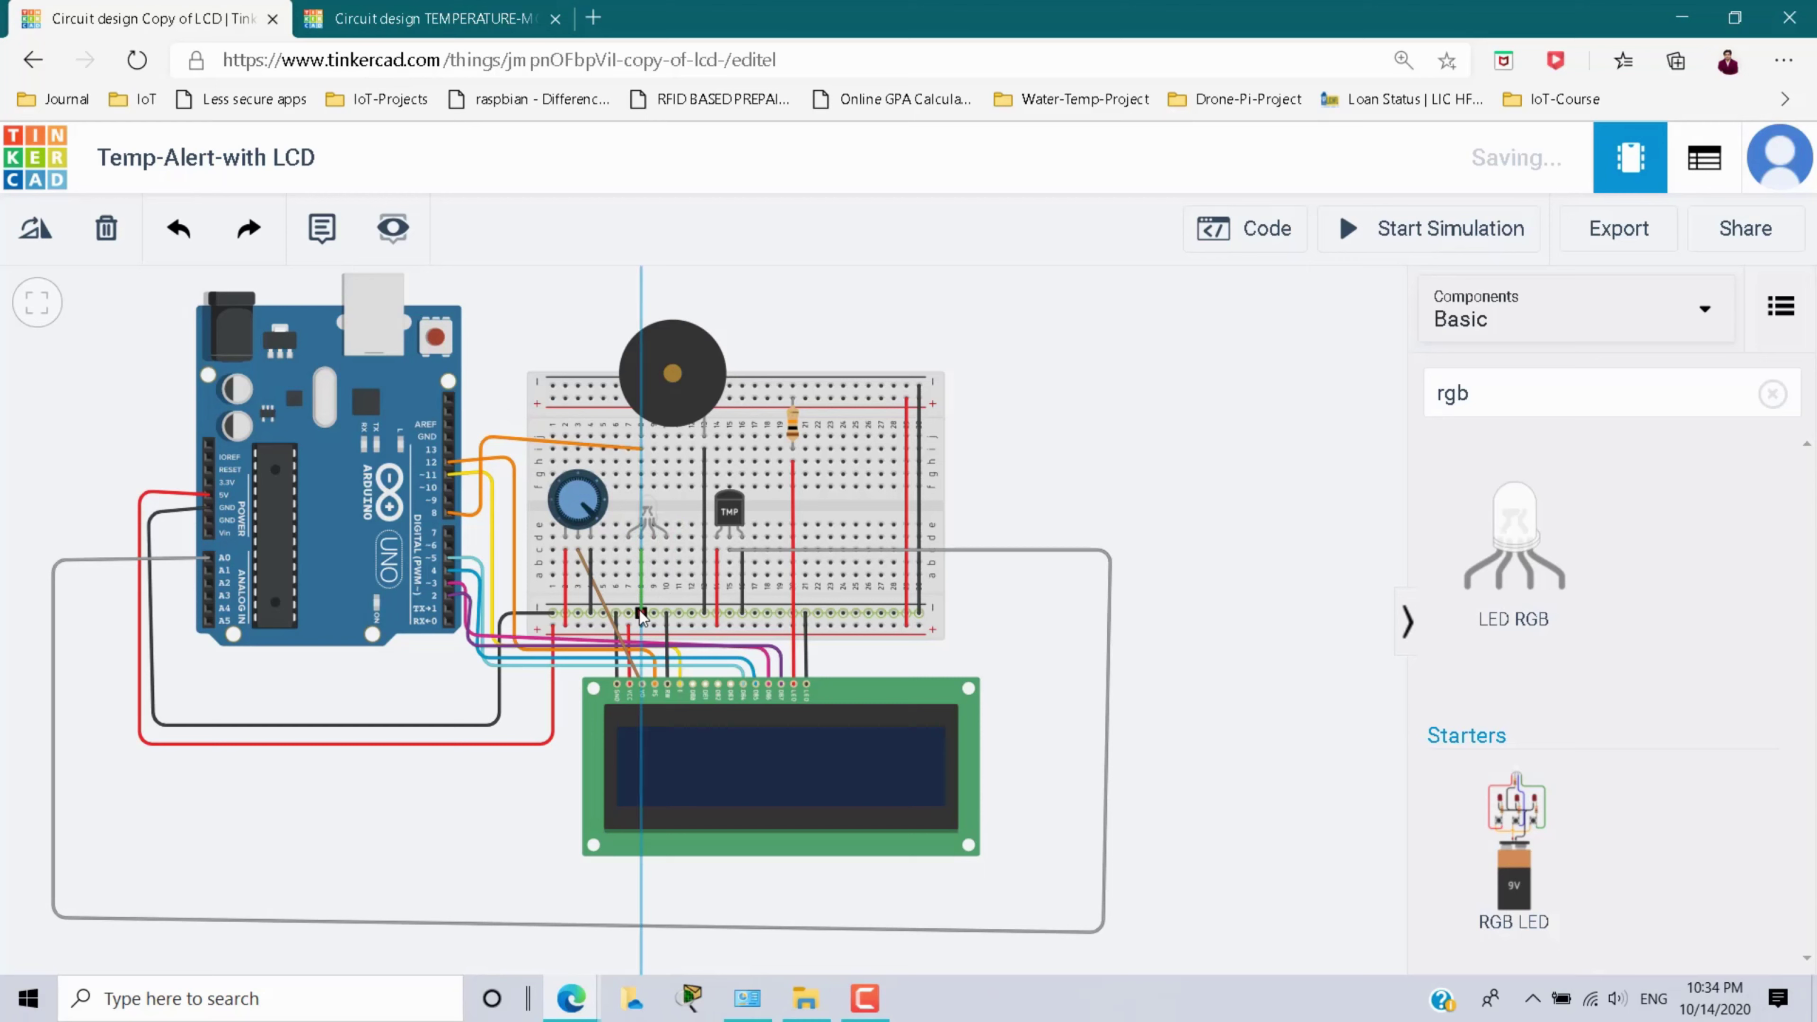
left_click(641, 613)
key("Delete")
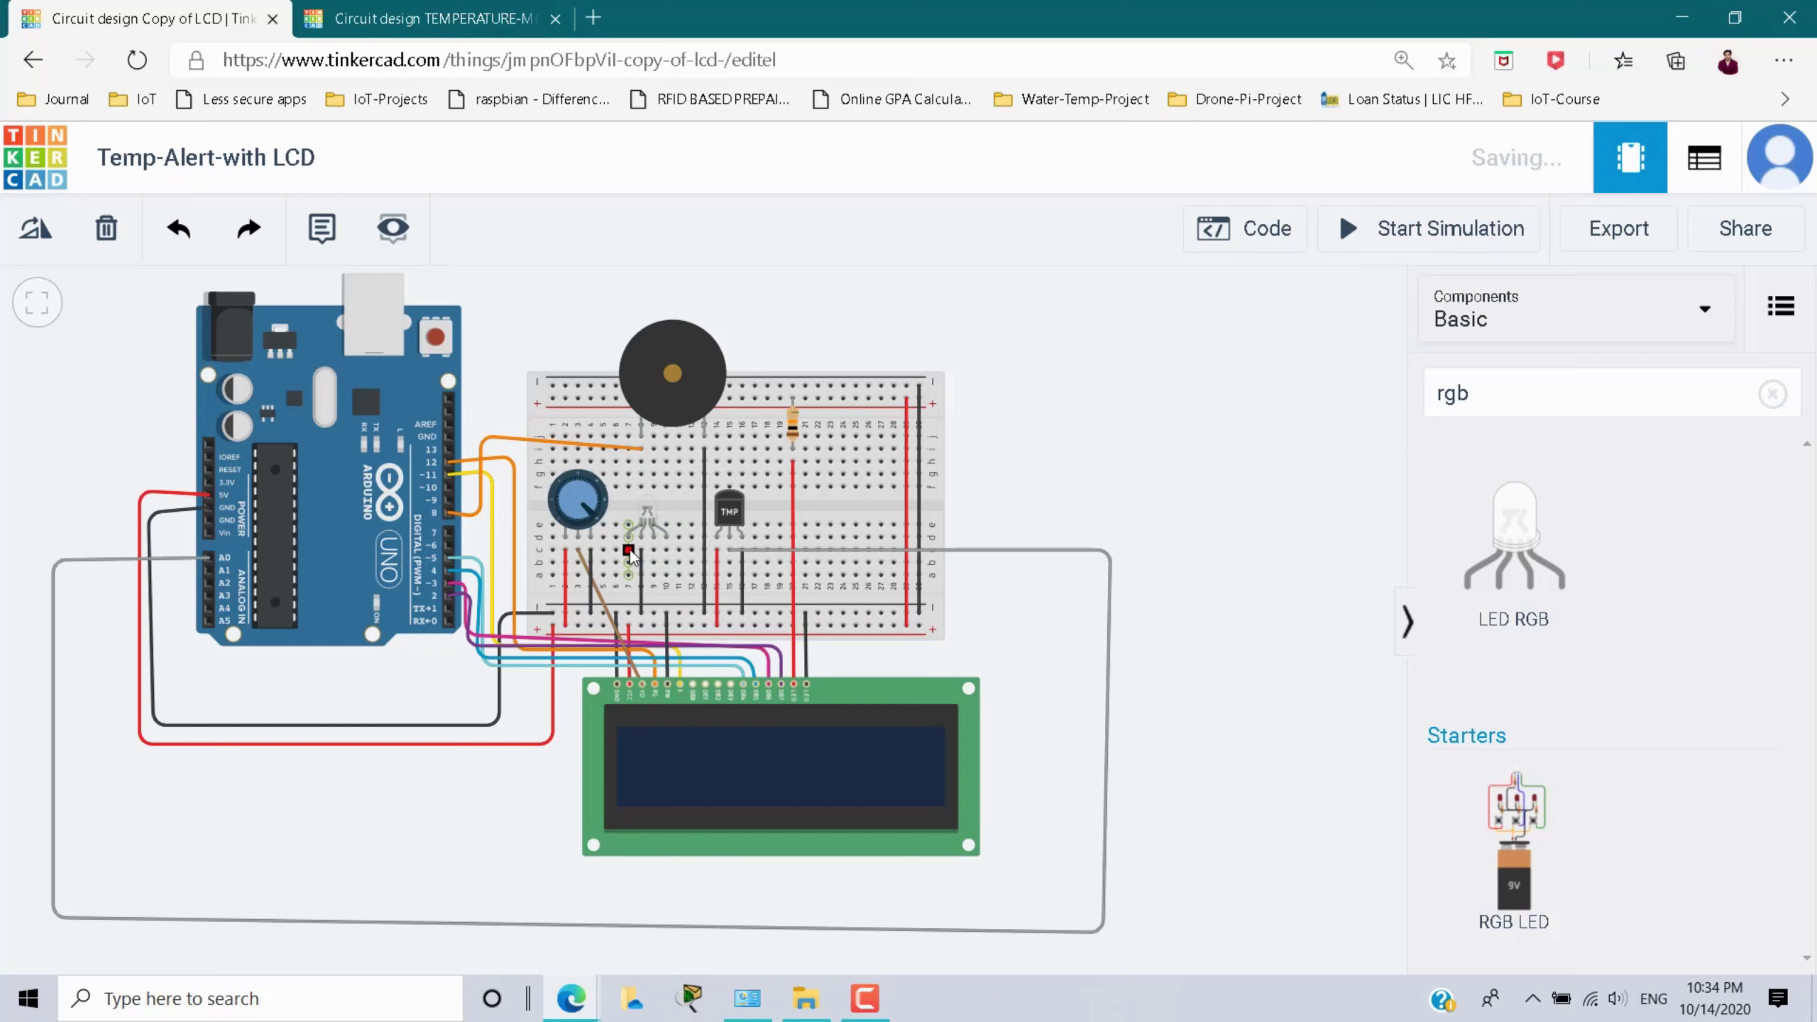
left_click(1488, 401)
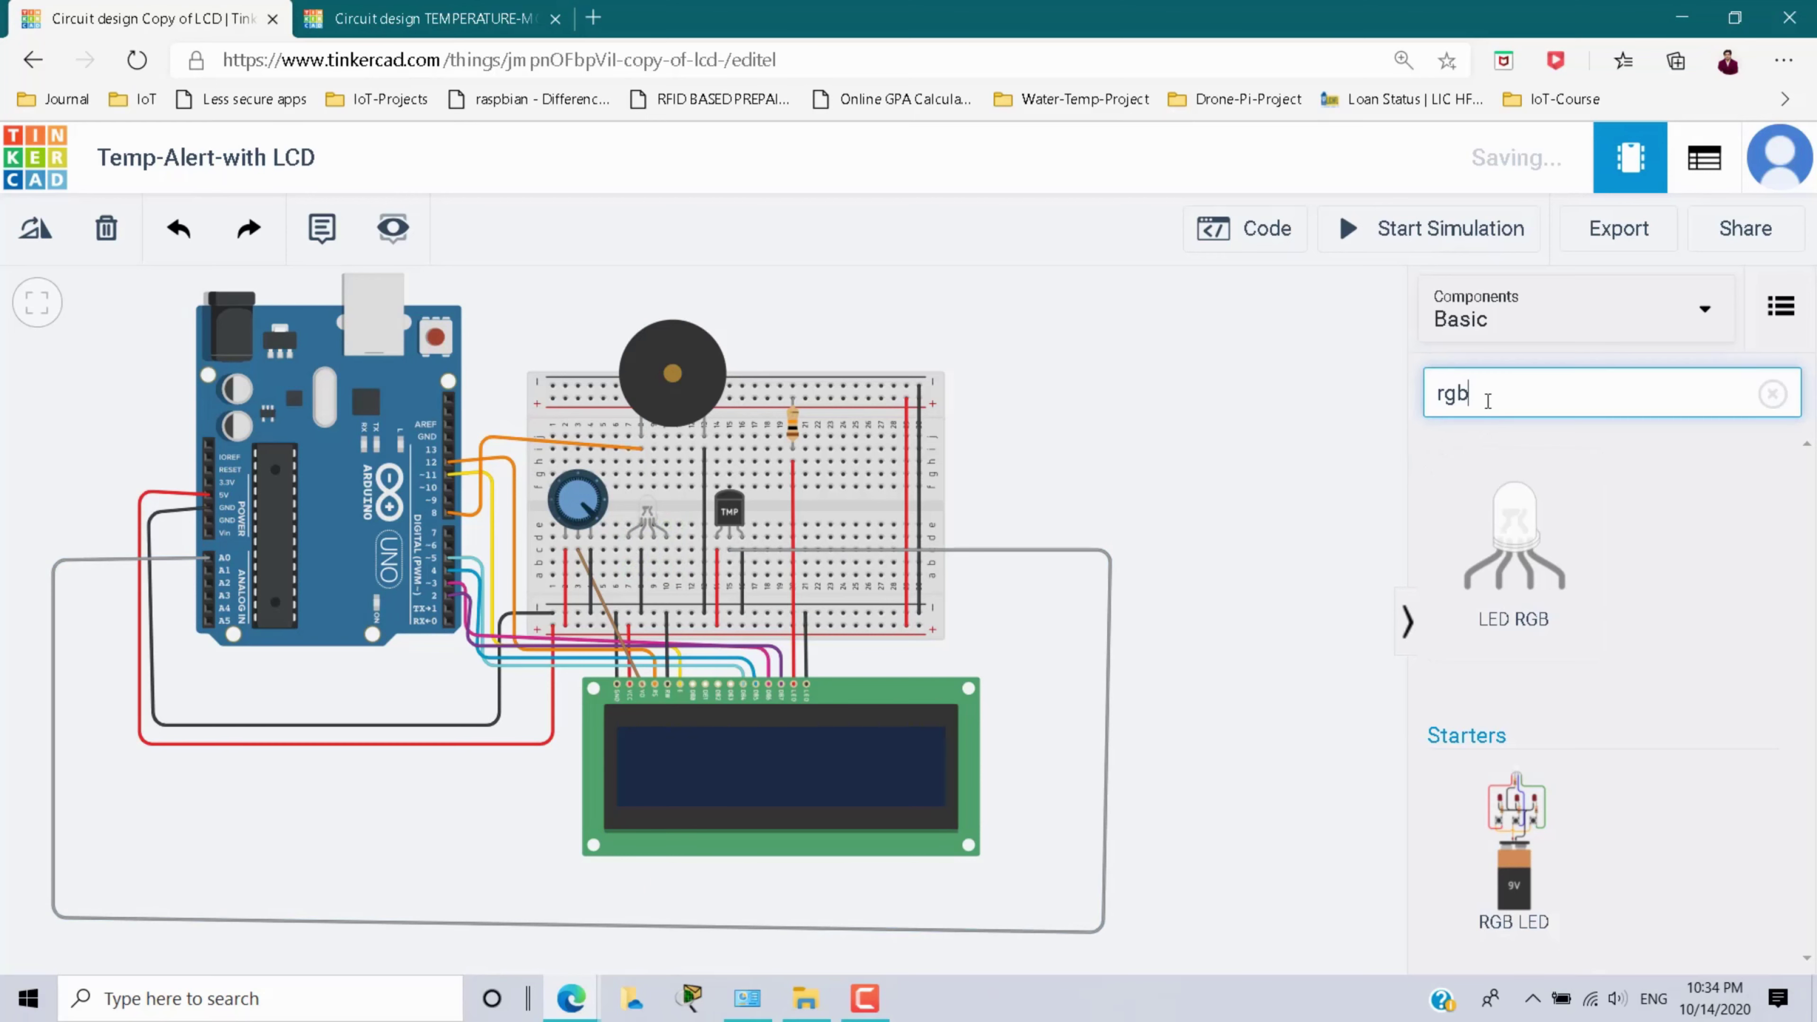
key("BackSpace")
key("BackSpace")
key("BackSpace")
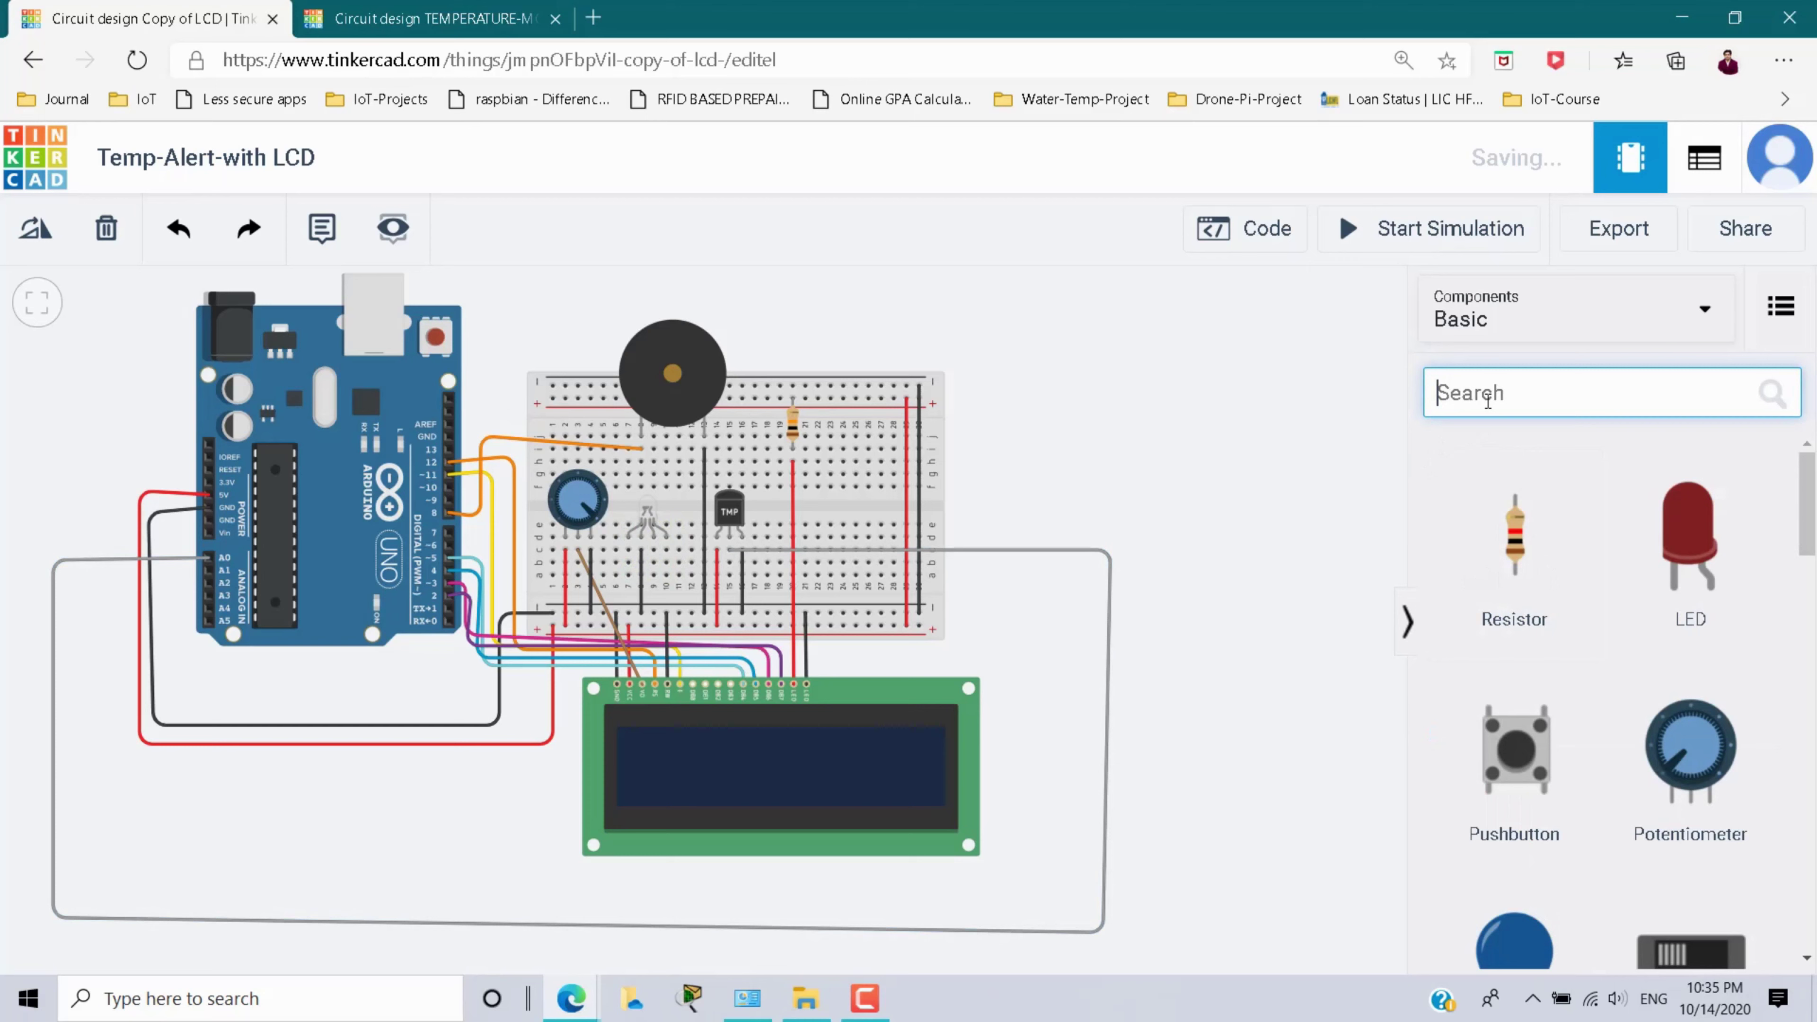
- Place two 1 kΩ resistors on the breadboard above the RGB LED's red and green legs
left_click_drag(1527, 541, 630, 510)
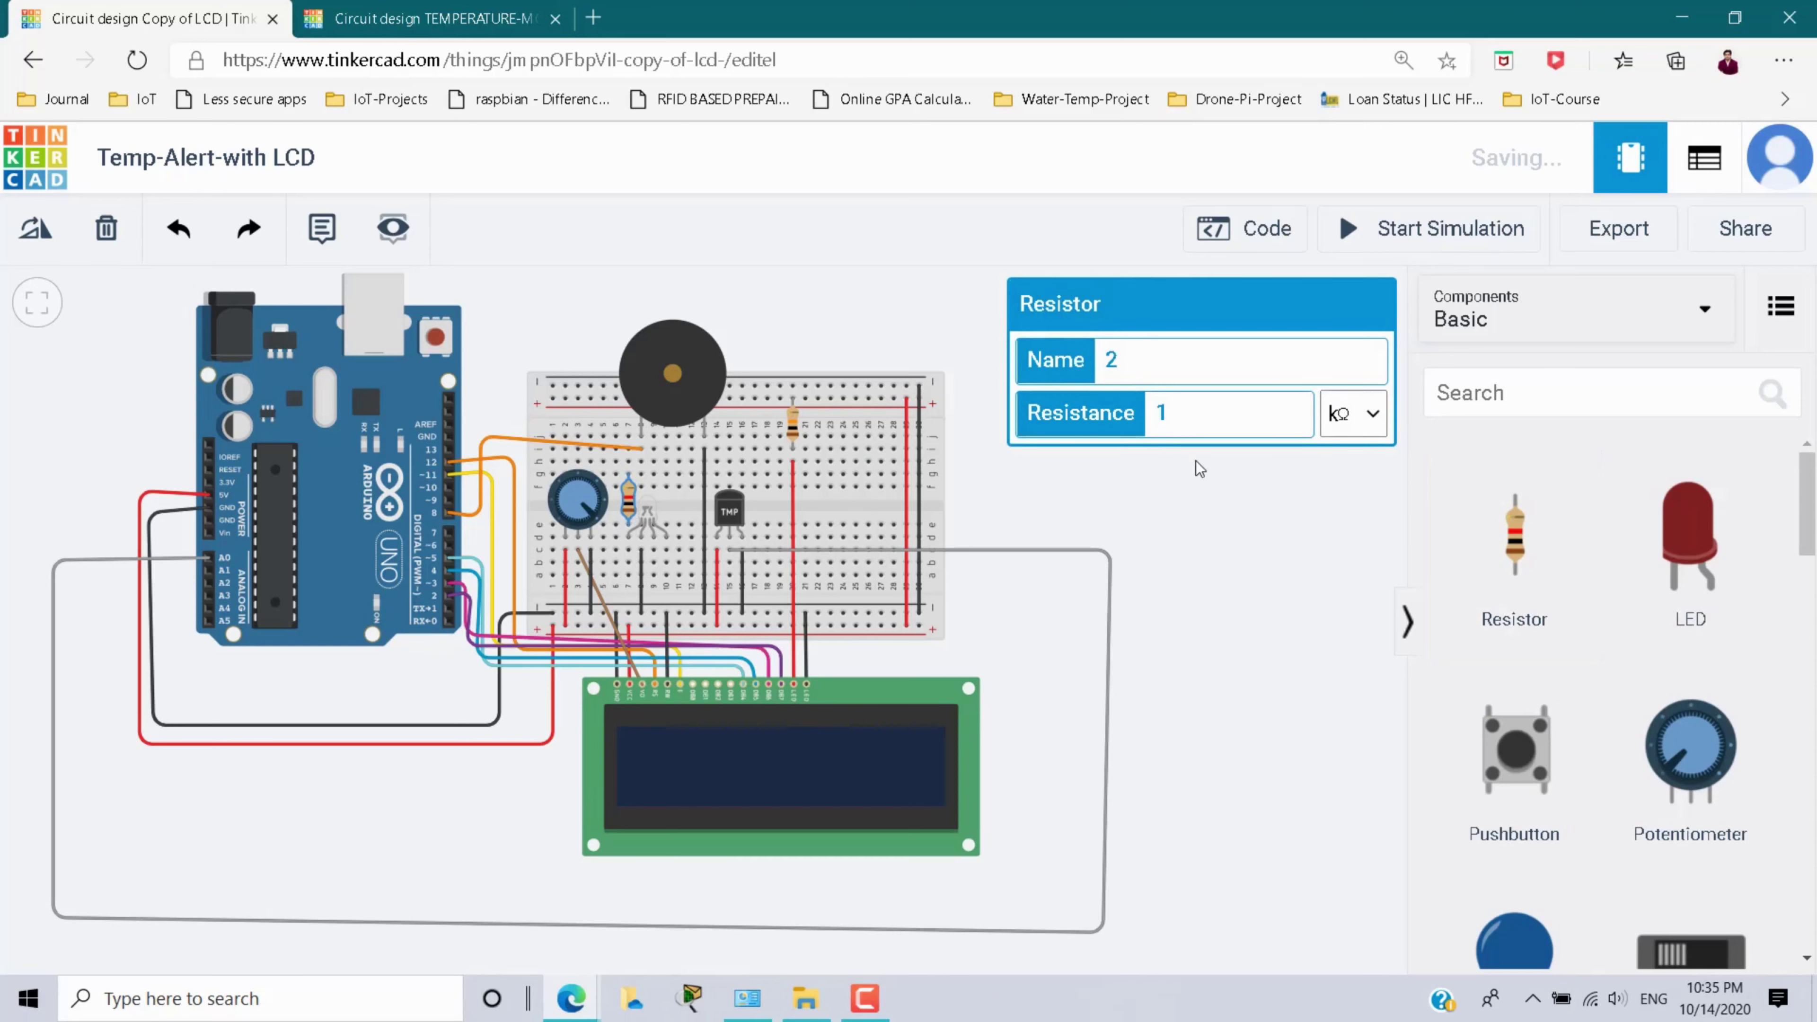
left_click_drag(1530, 547, 674, 510)
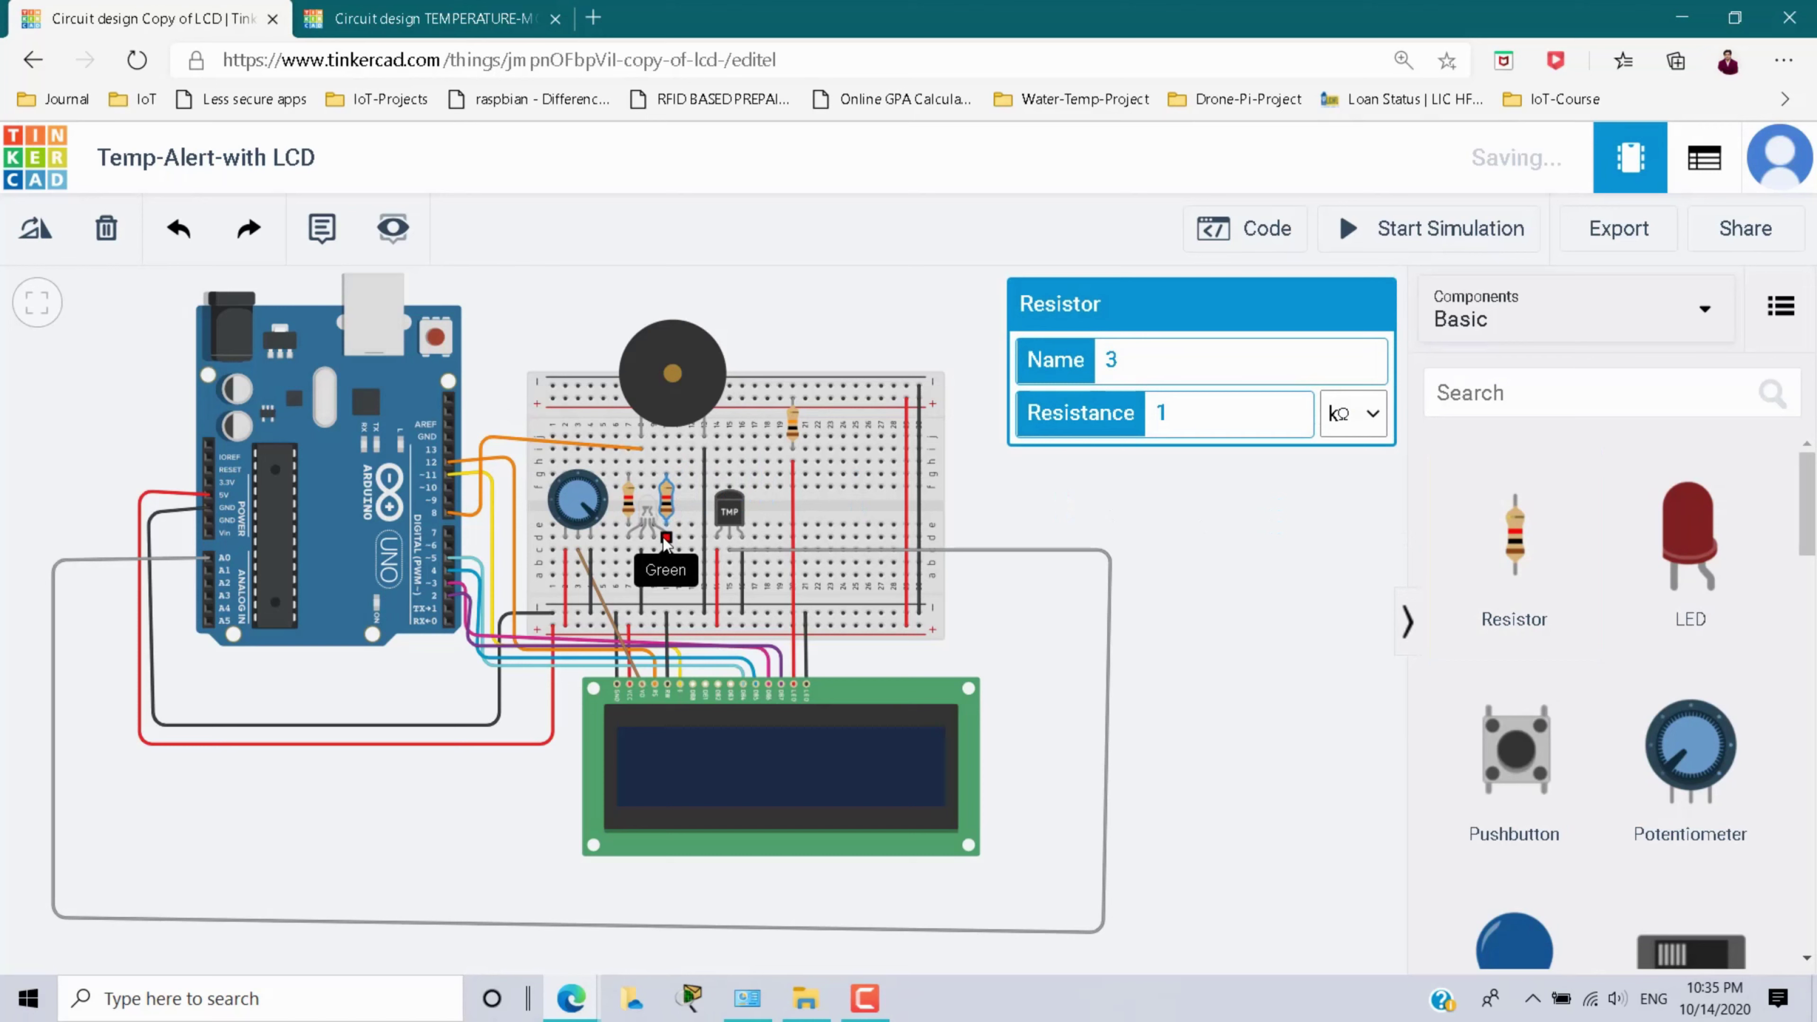
left_click(628, 462)
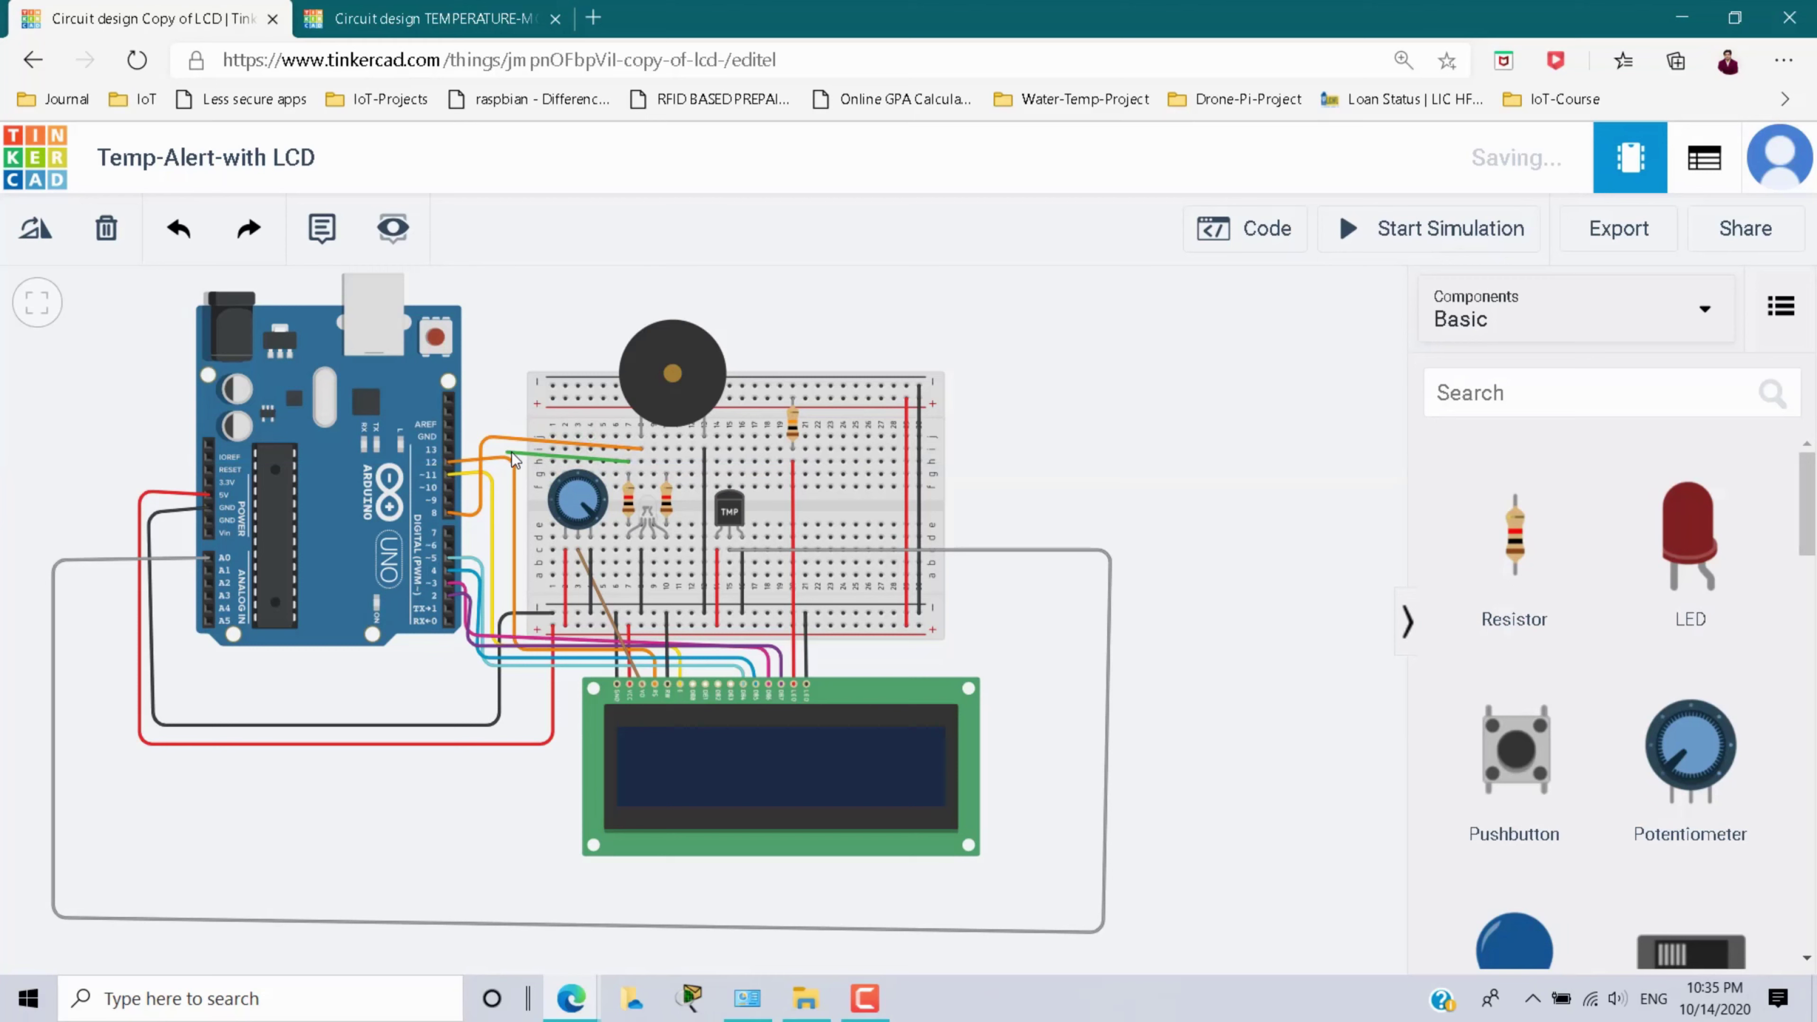
- Route the first resistor's wire to Arduino pin 6 and colour it red
left_click(510, 453)
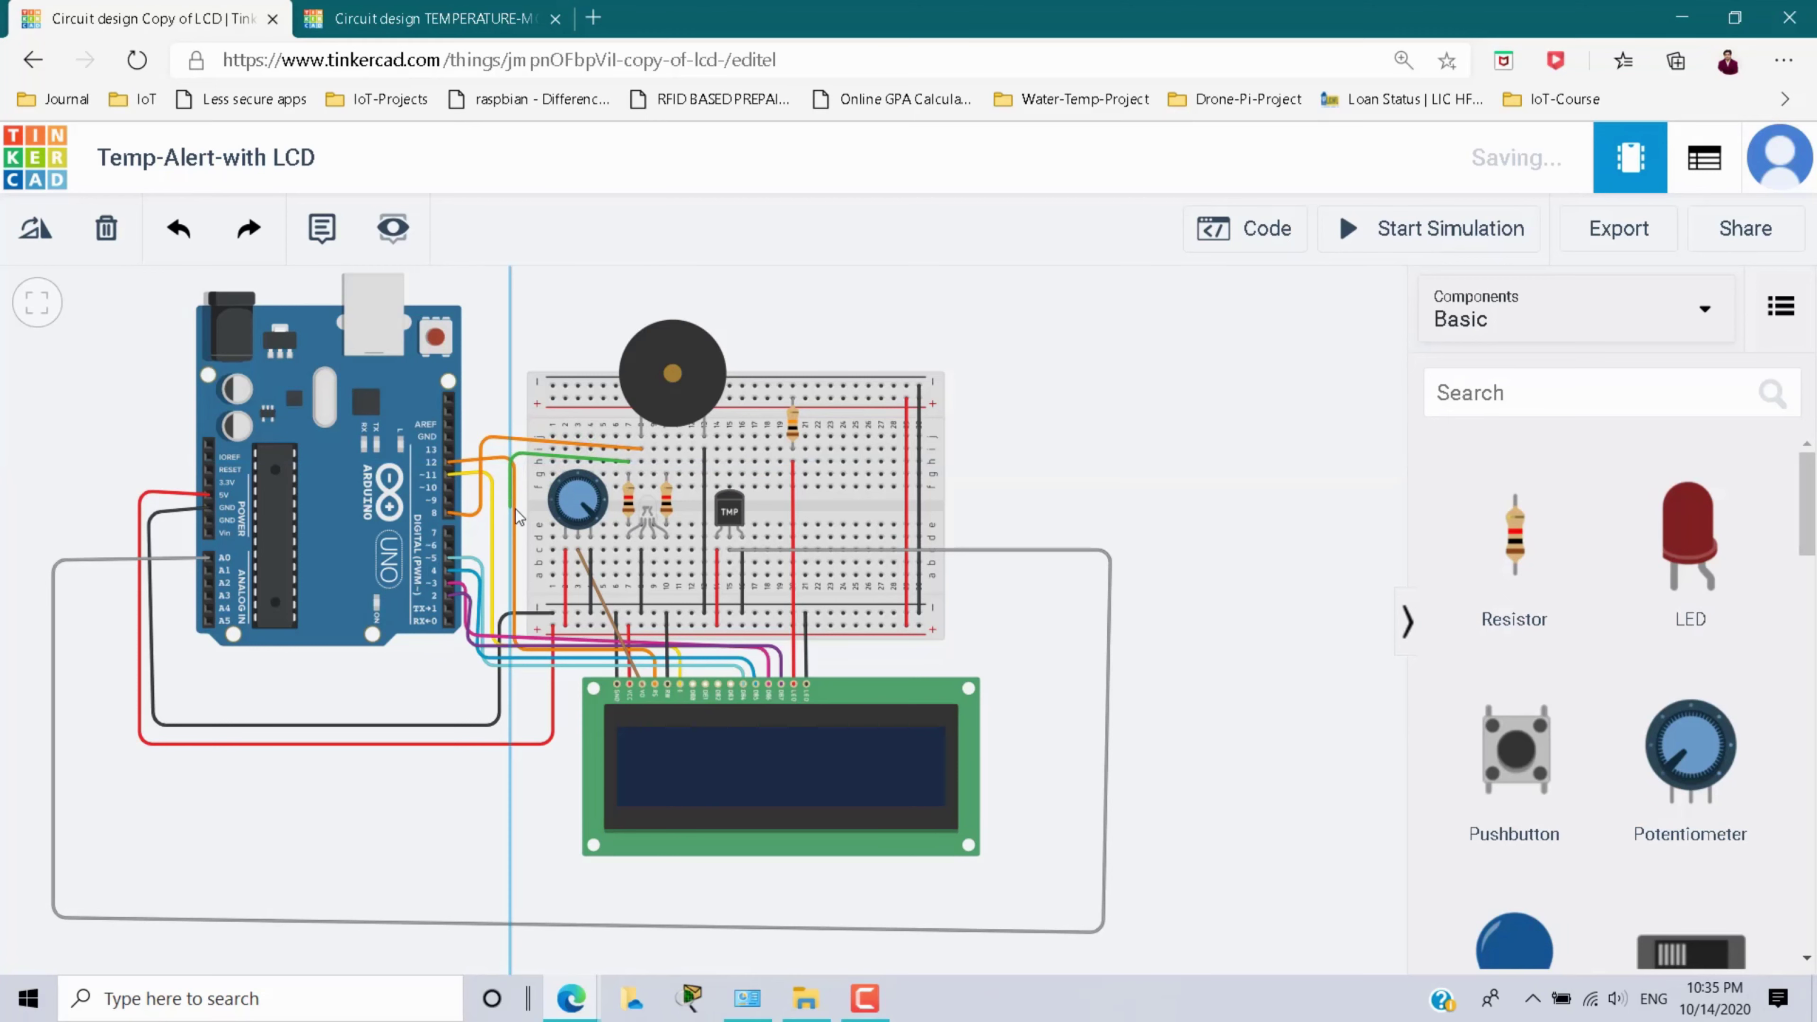
left_click(508, 553)
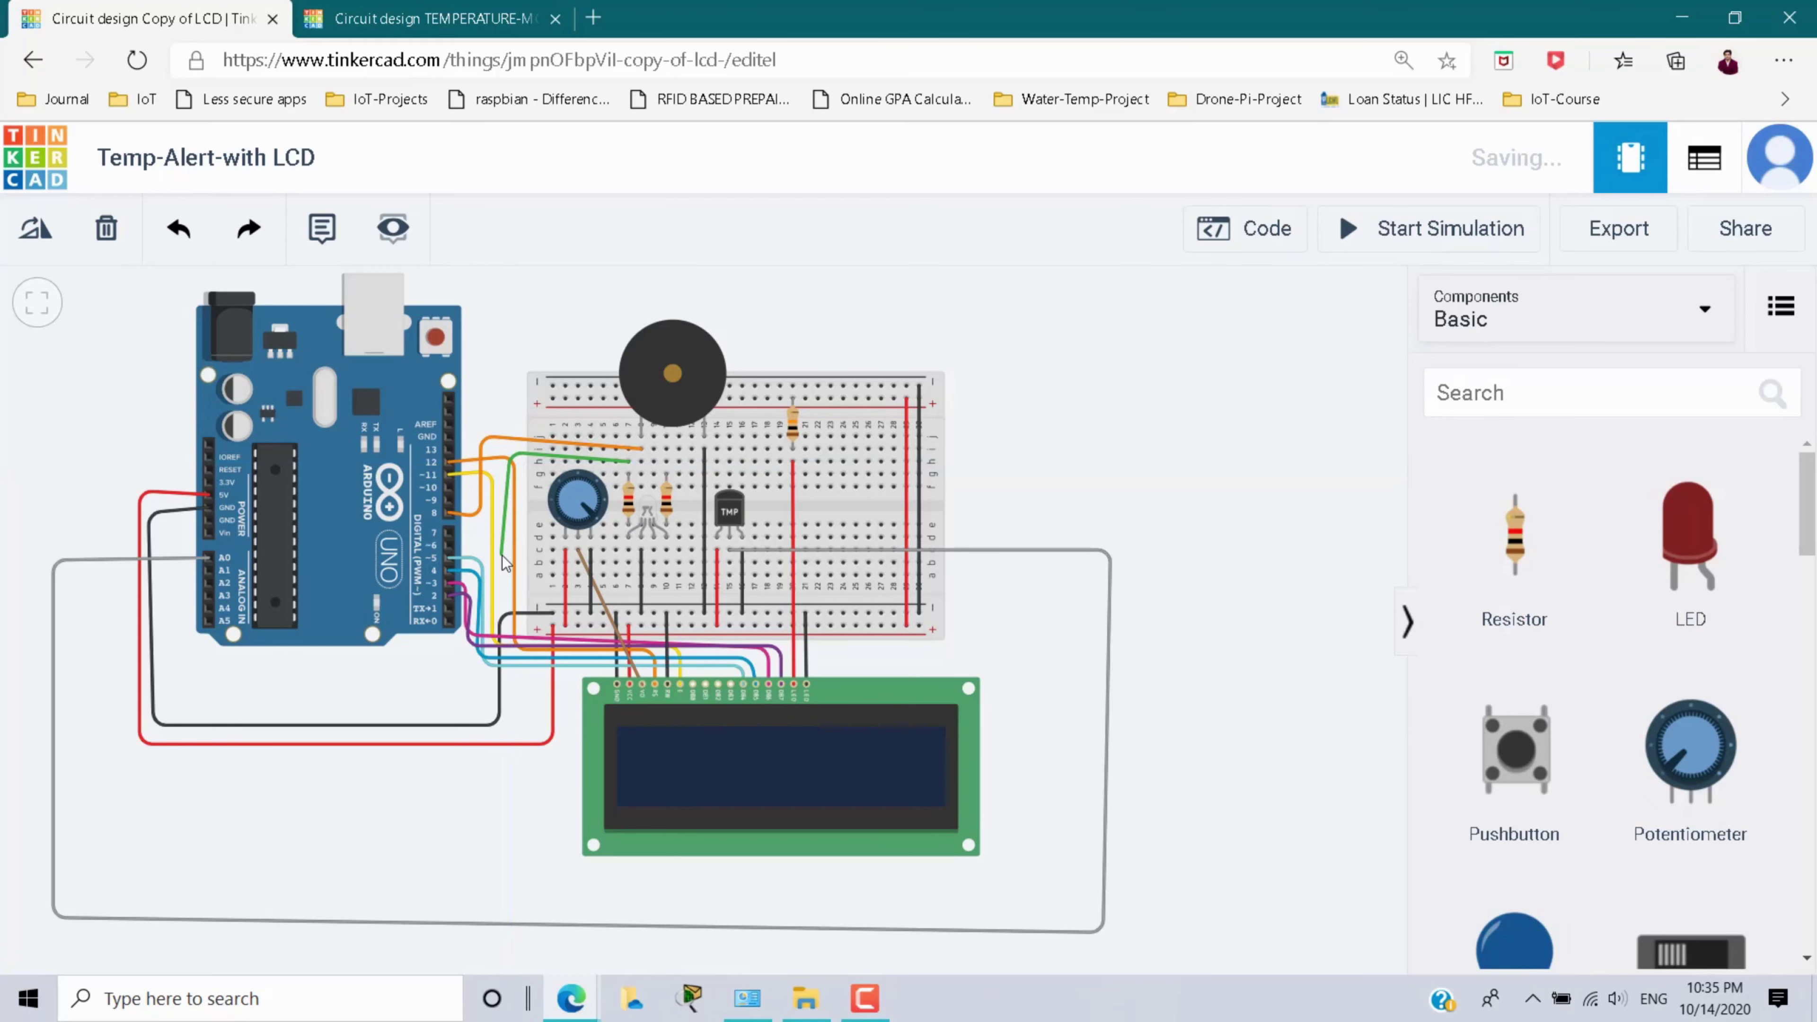
left_click(449, 547)
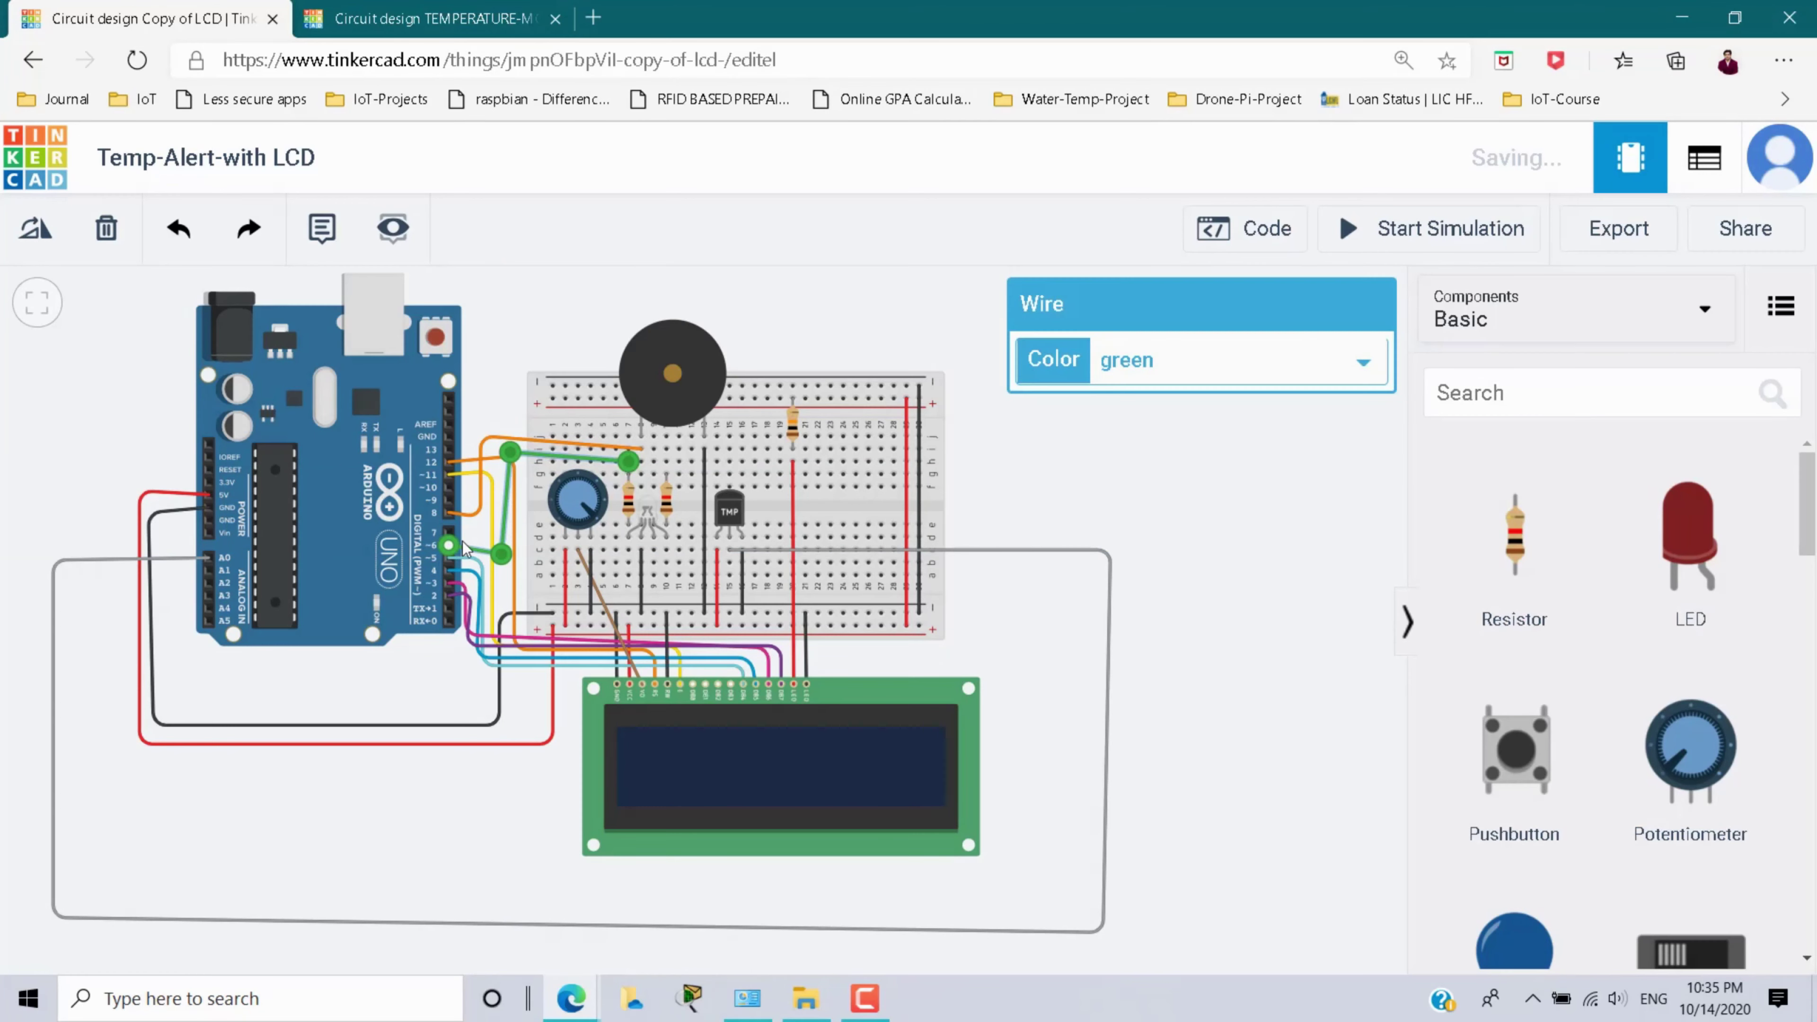
left_click(1247, 375)
left_click(1168, 425)
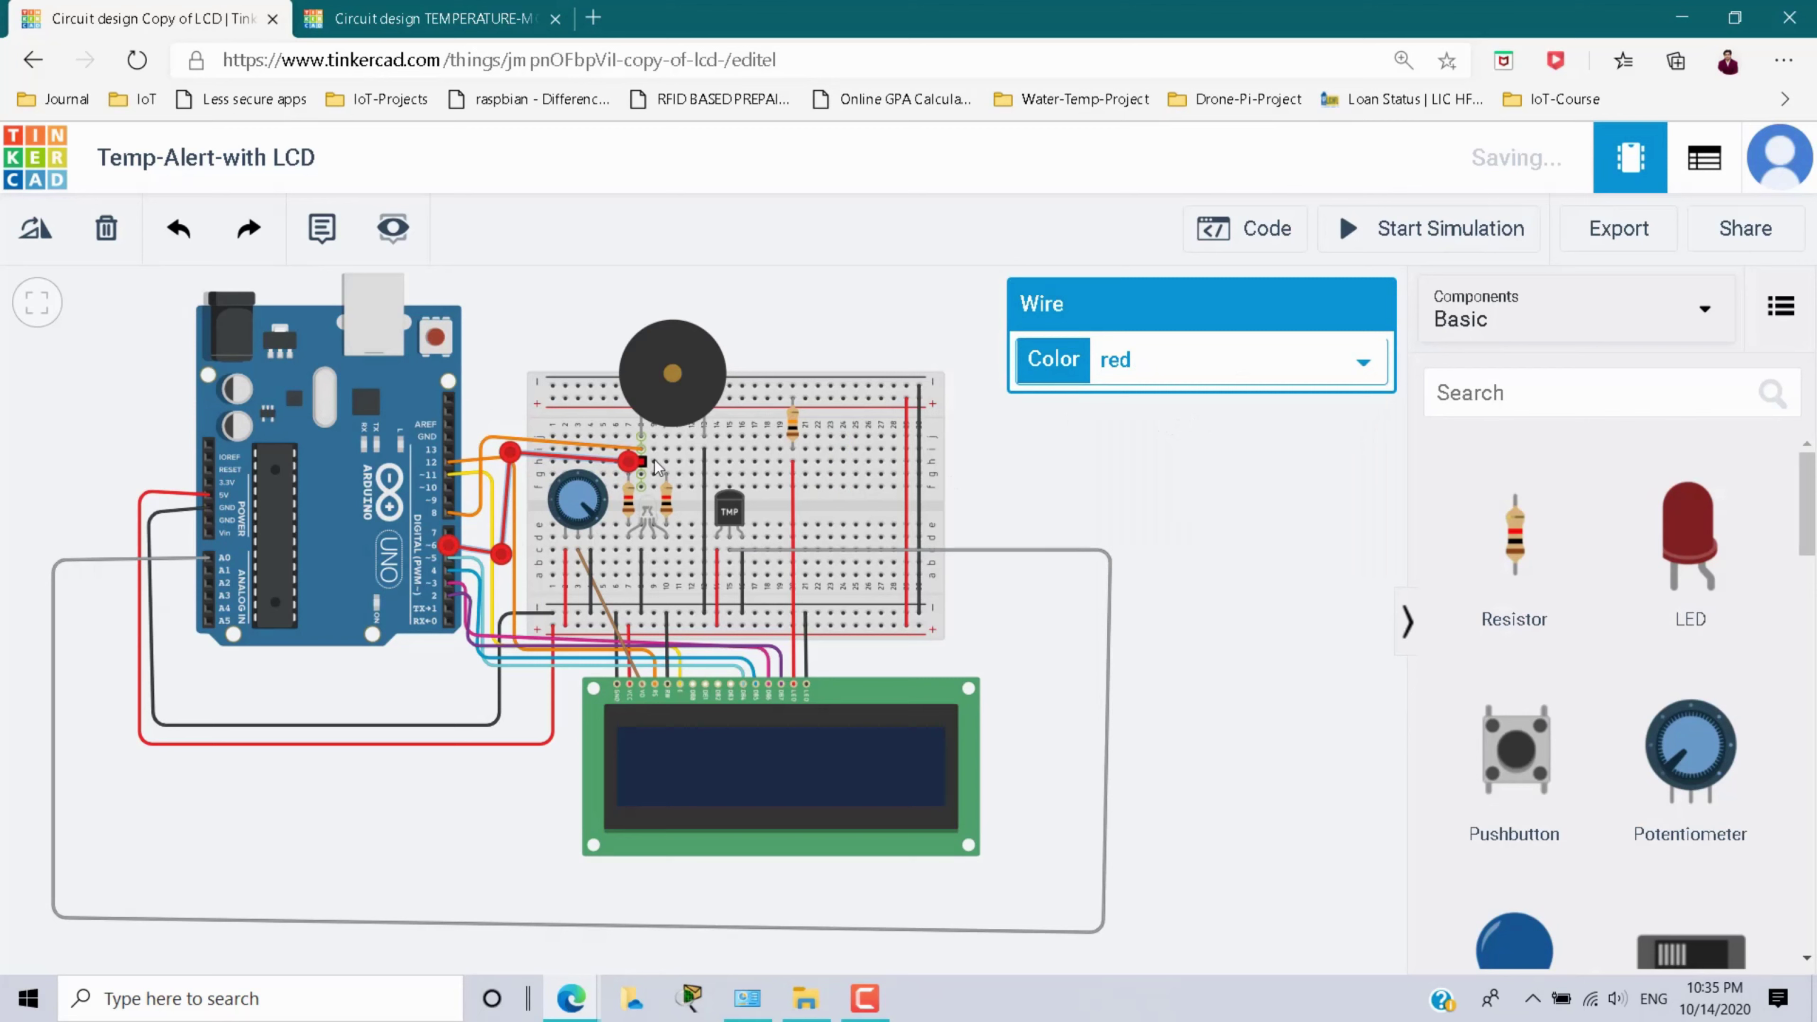
- Run a green wire from the second resistor to Arduino pin 7
left_click(667, 450)
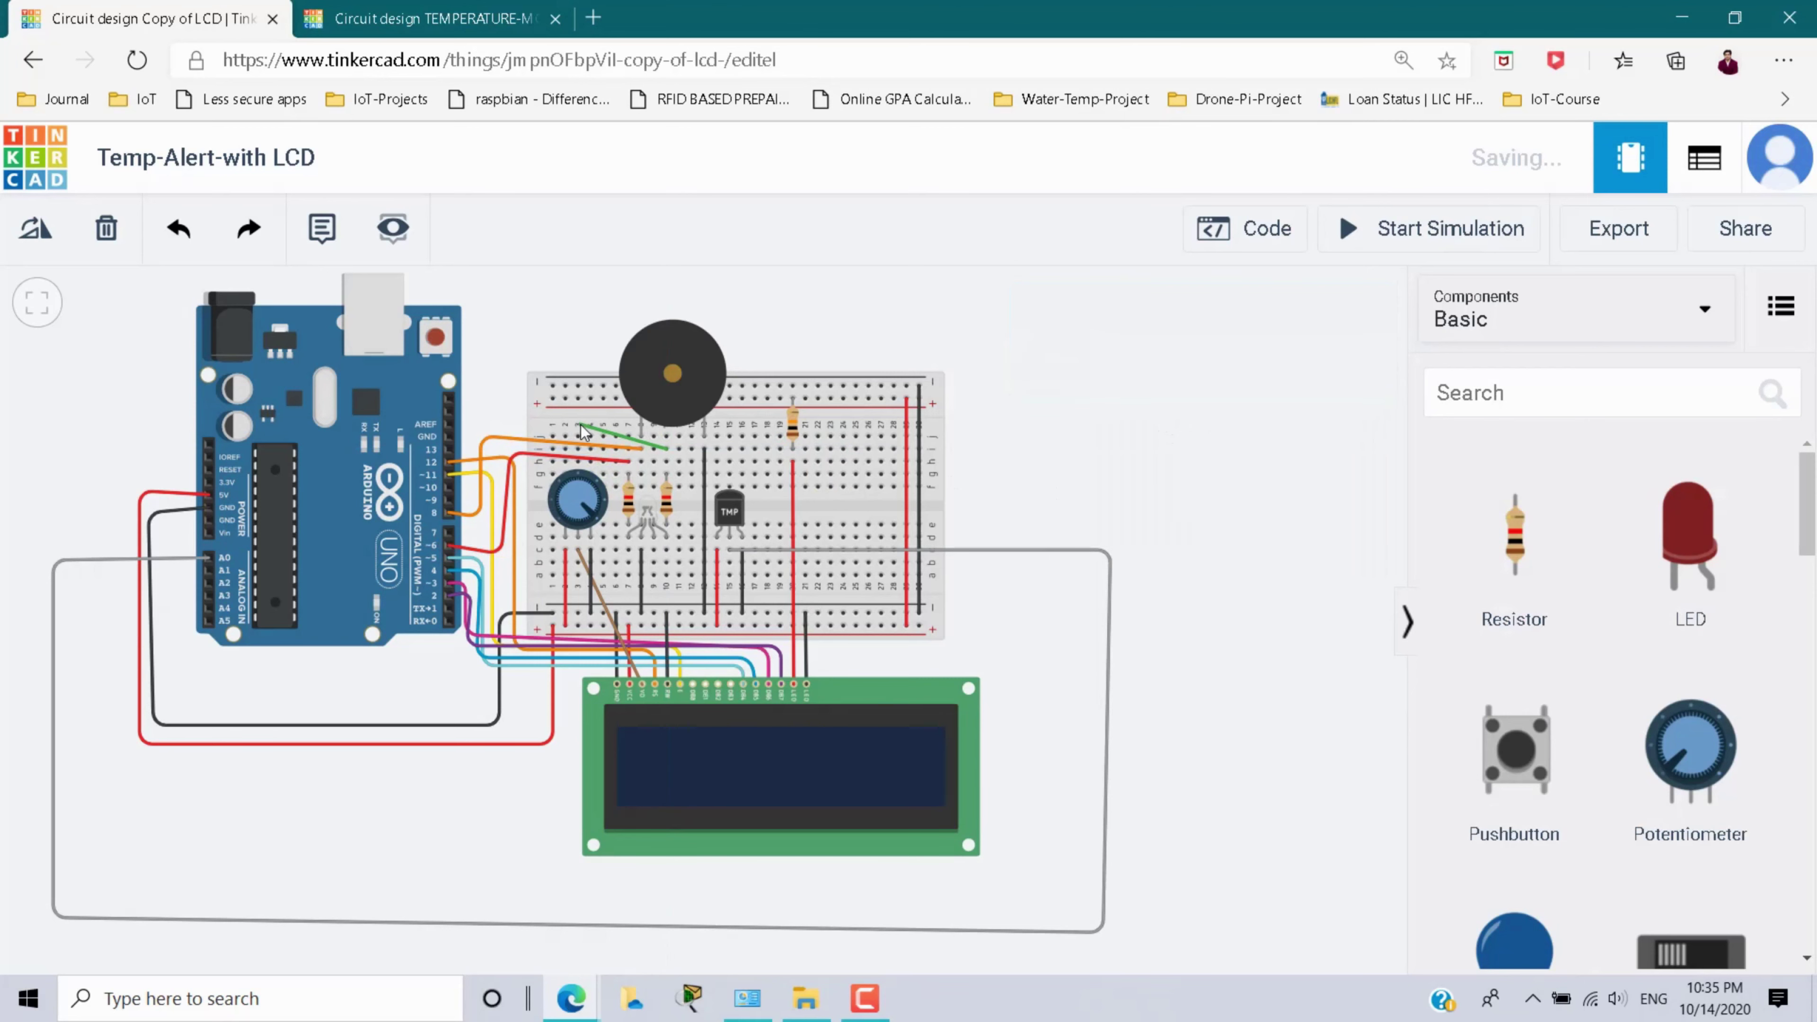
left_click(491, 426)
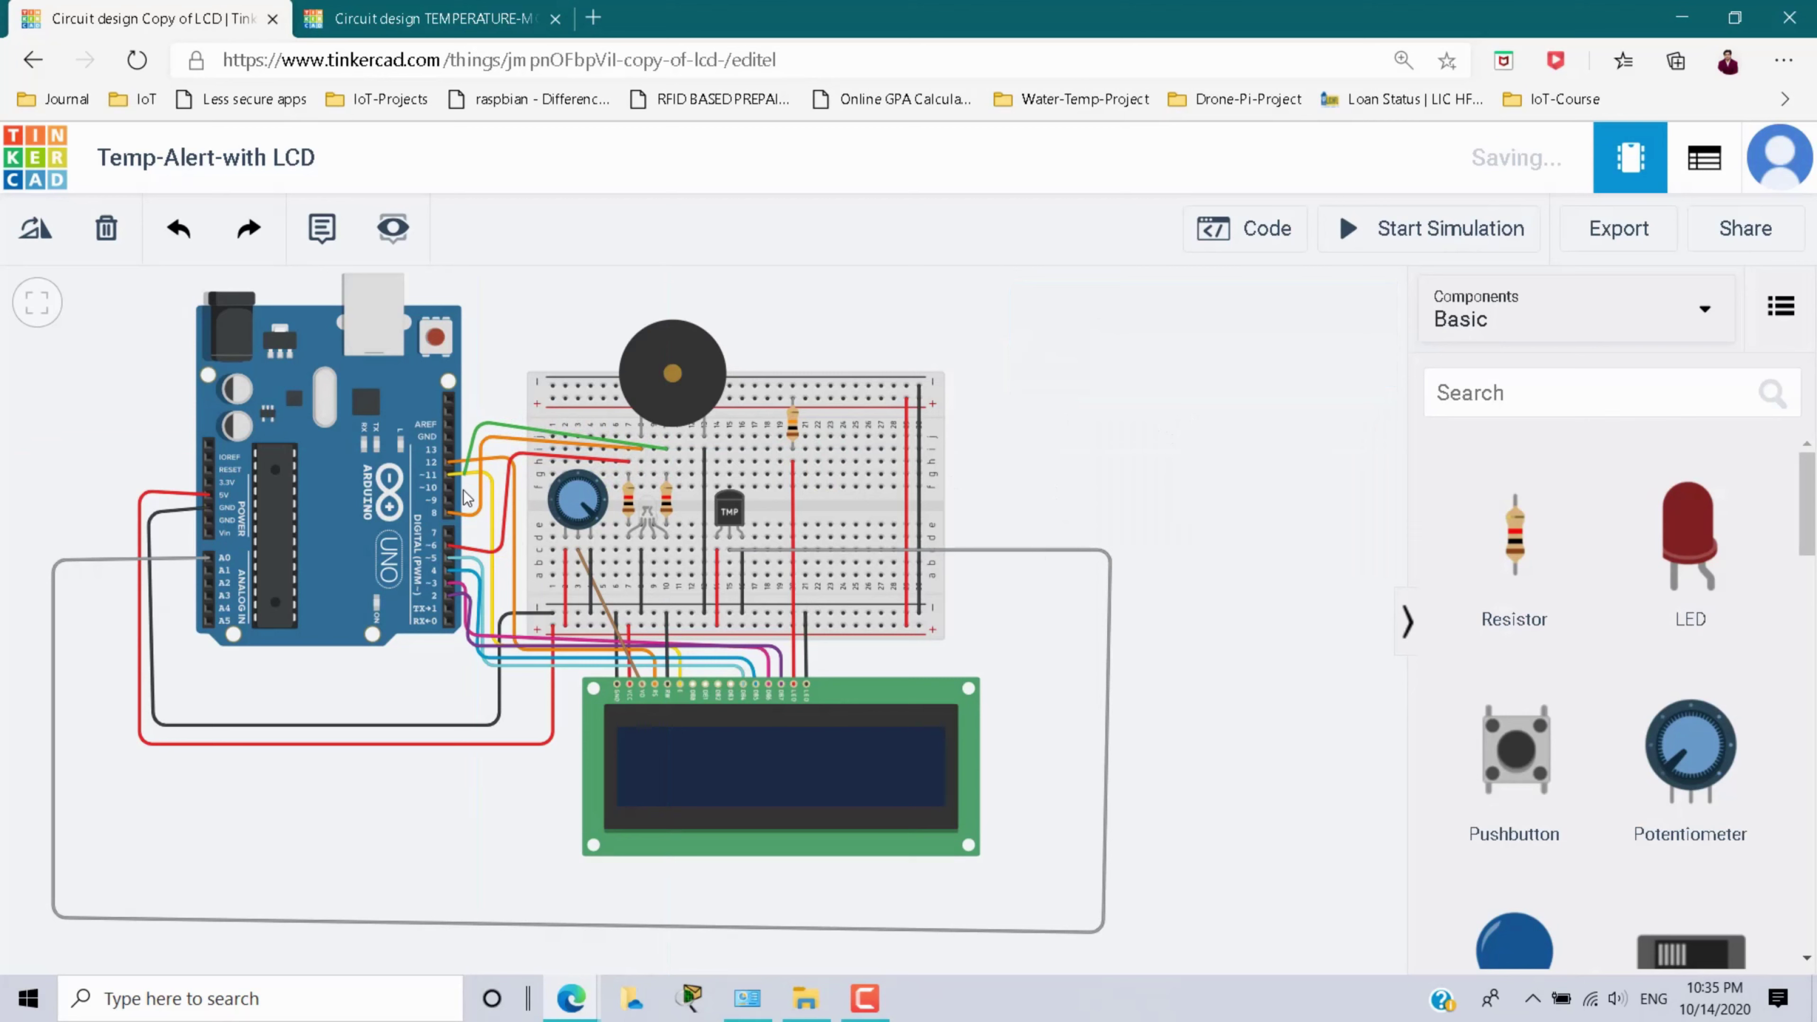
left_click(472, 531)
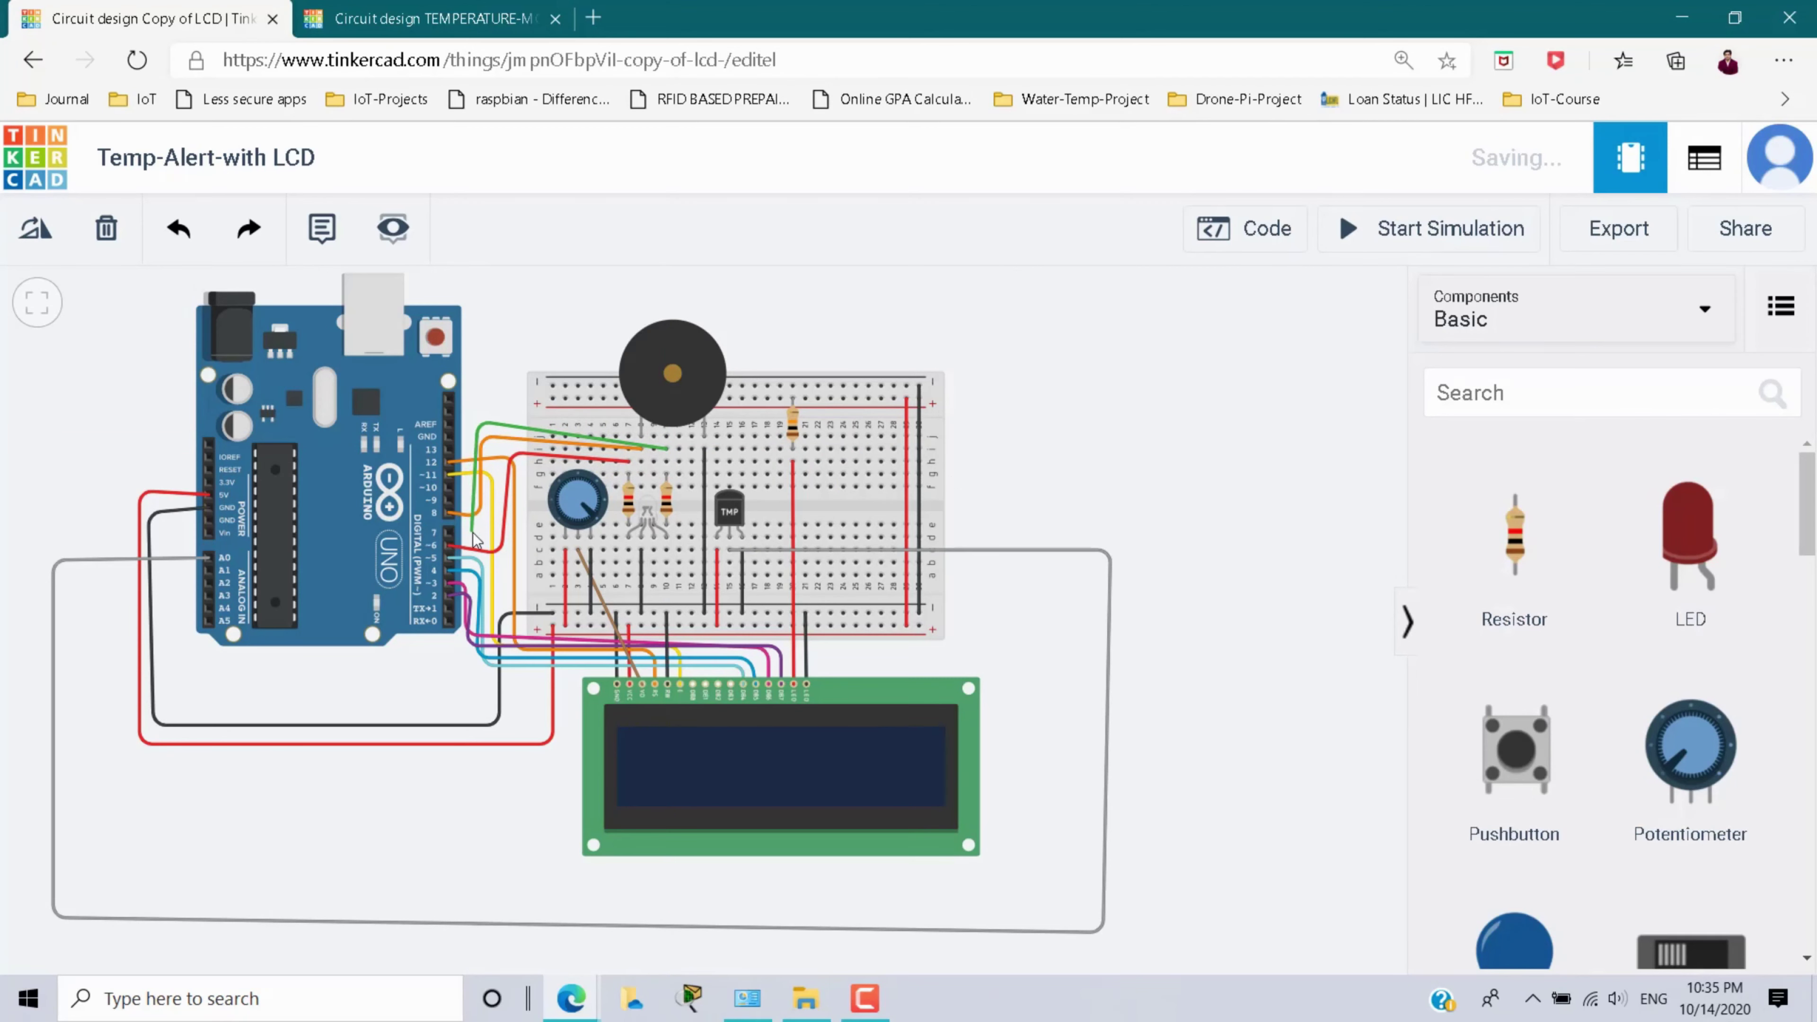
left_click(449, 531)
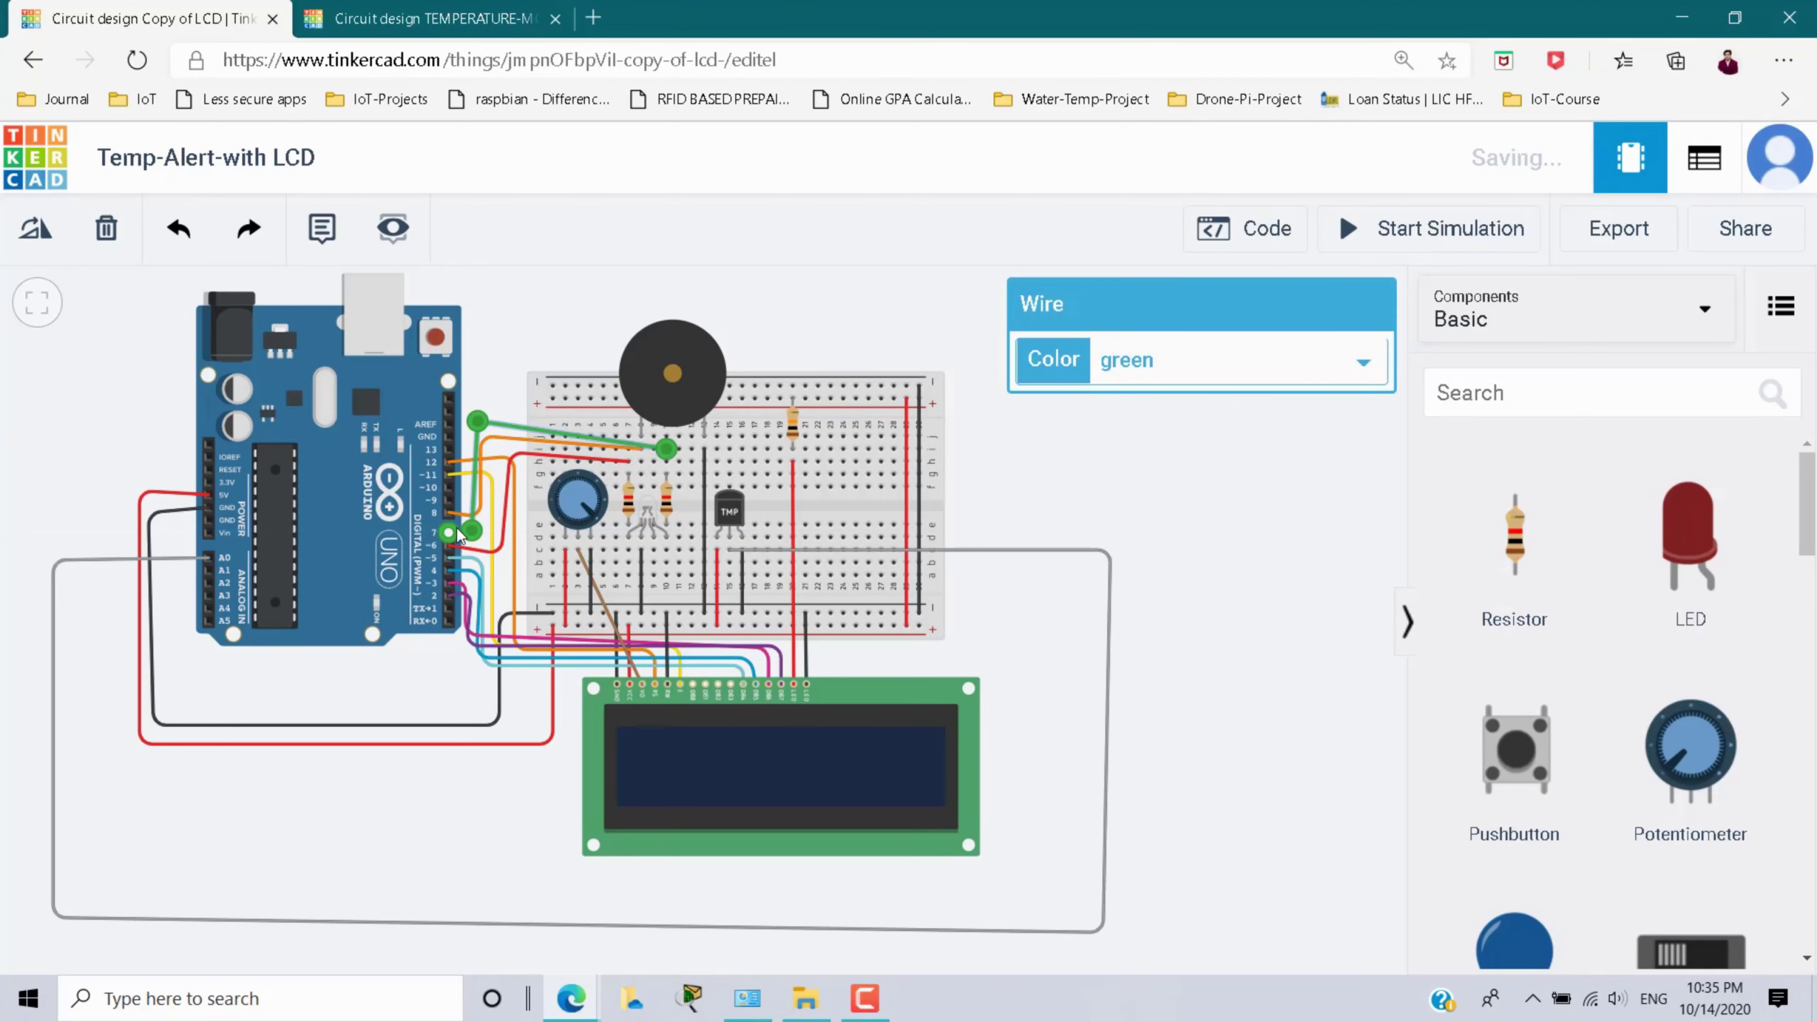
left_click(1231, 436)
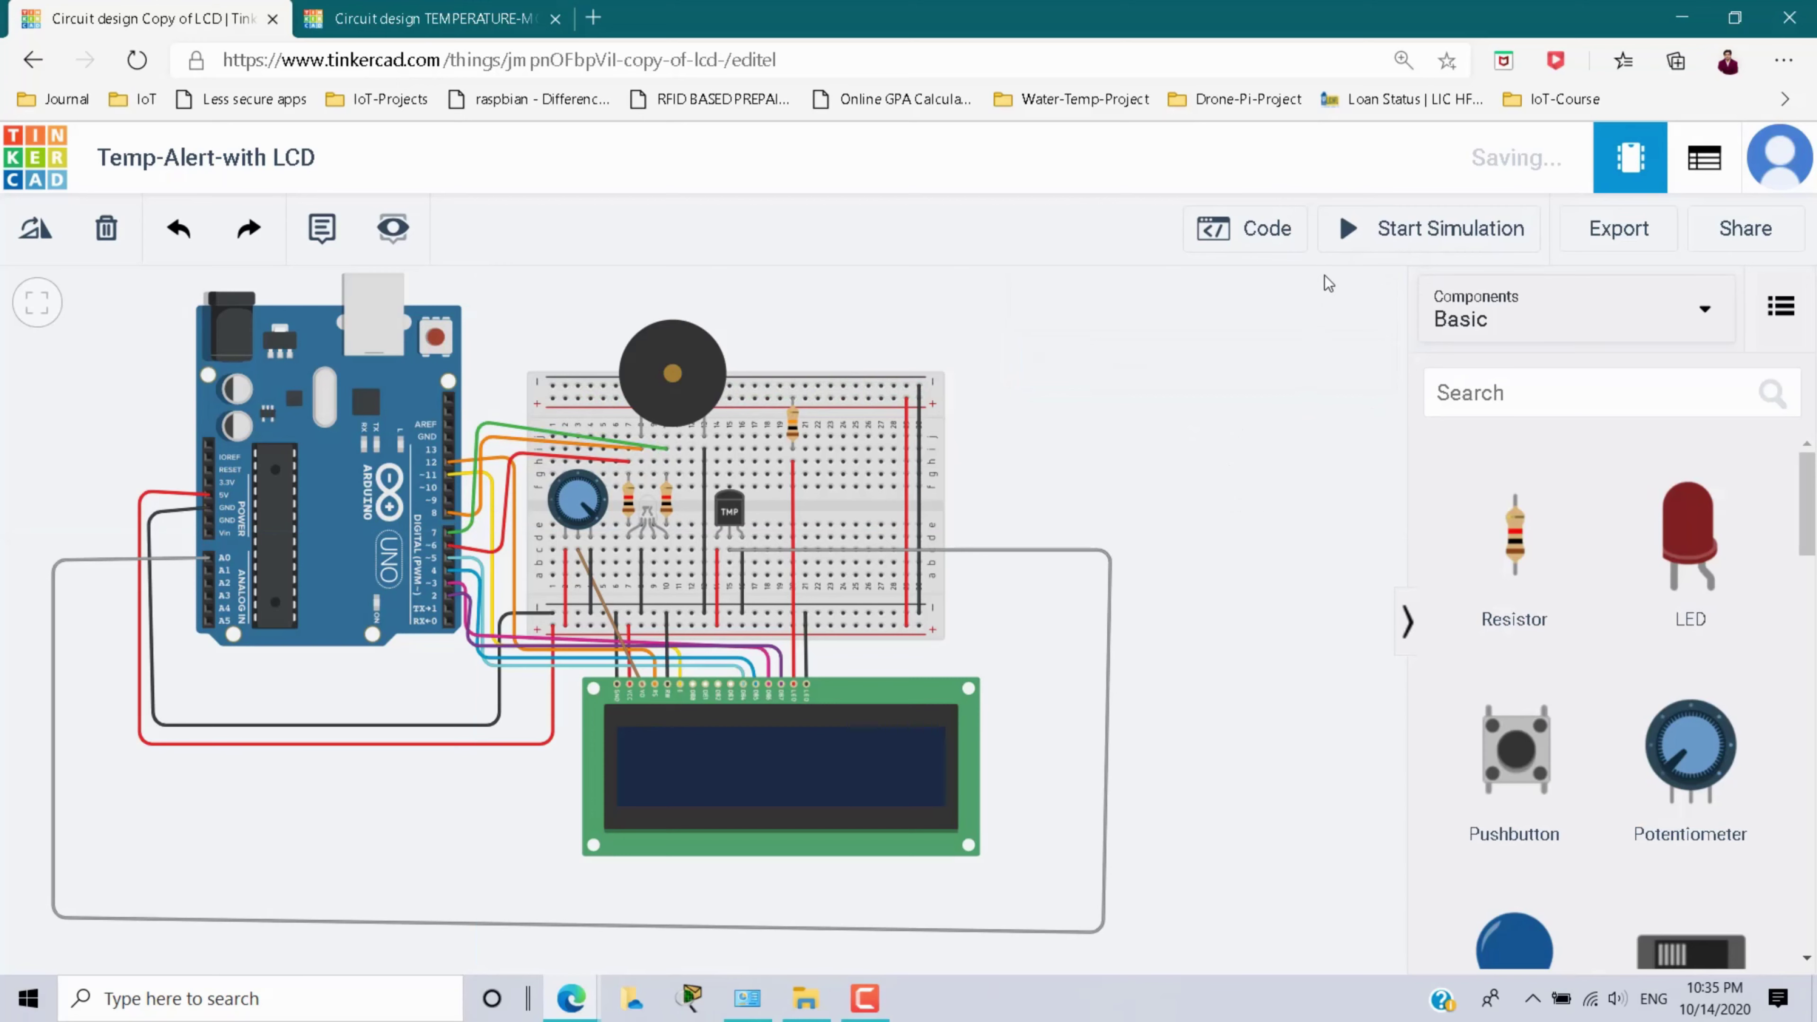
left_click(1277, 237)
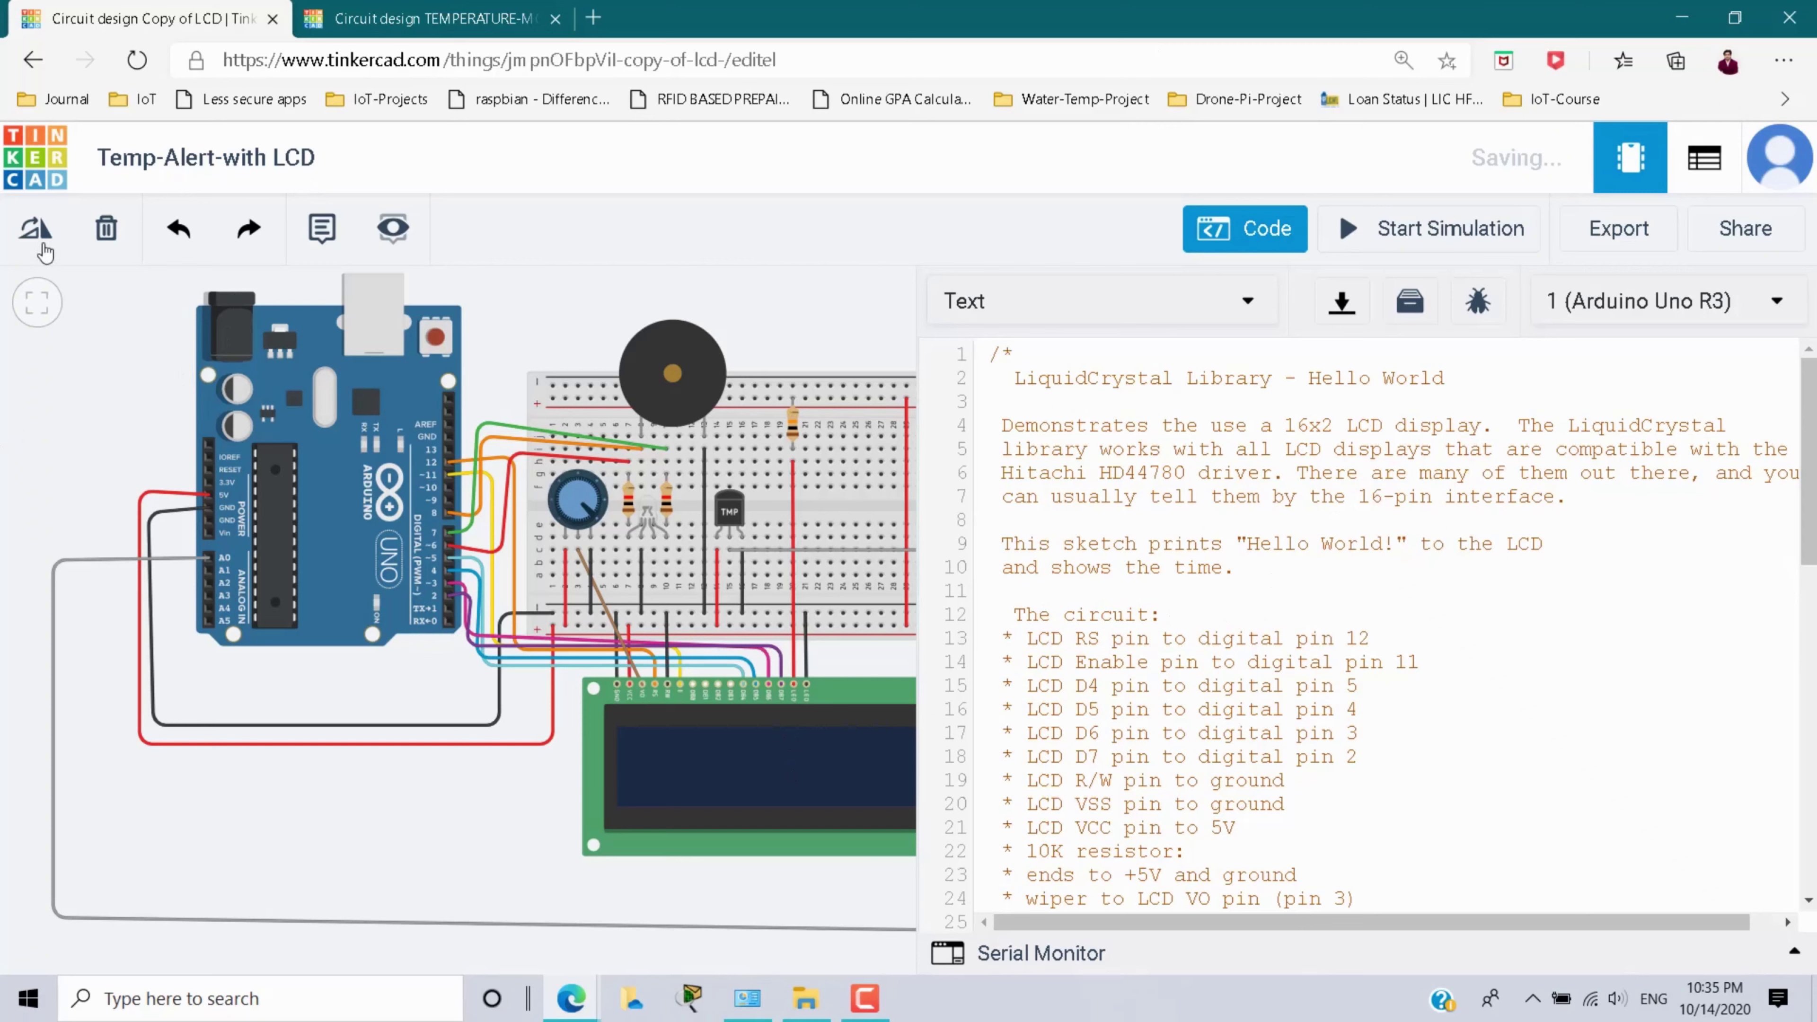
- Pan the LCD circuit view left and switch to the TEMPERATURE-MONITORING project
left_click_drag(67, 399, 21, 390)
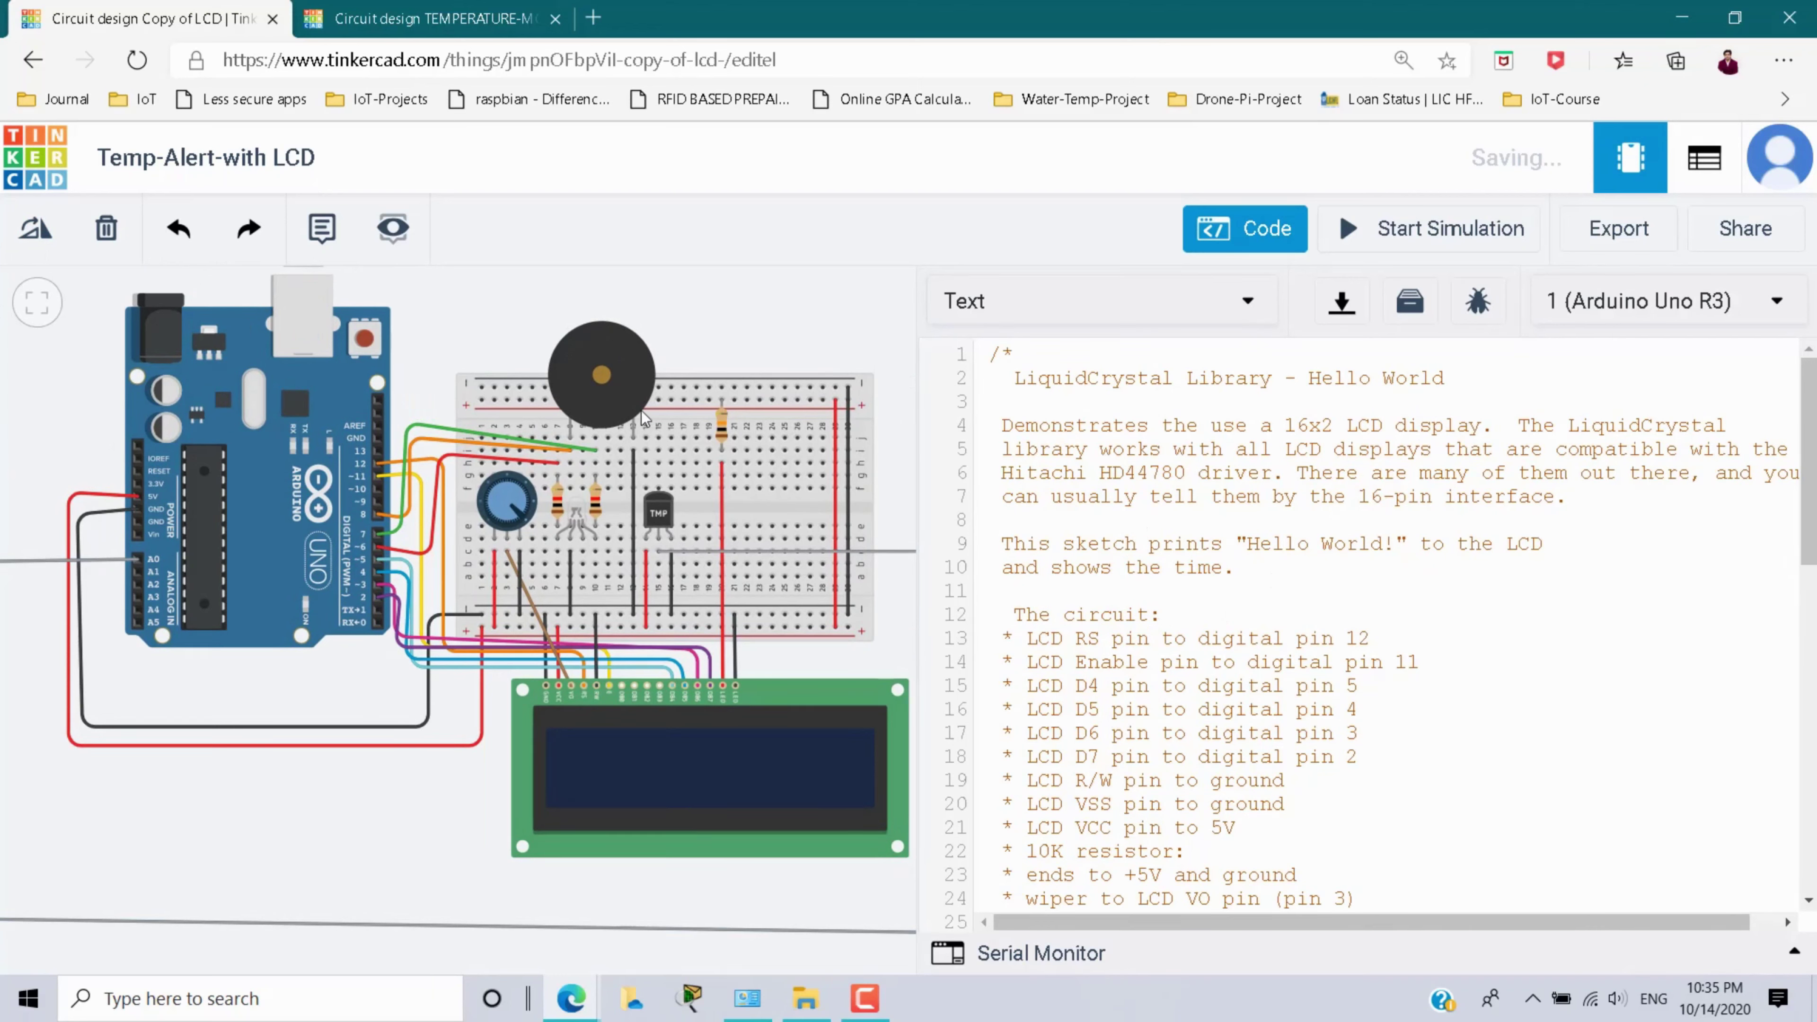
left_click(451, 11)
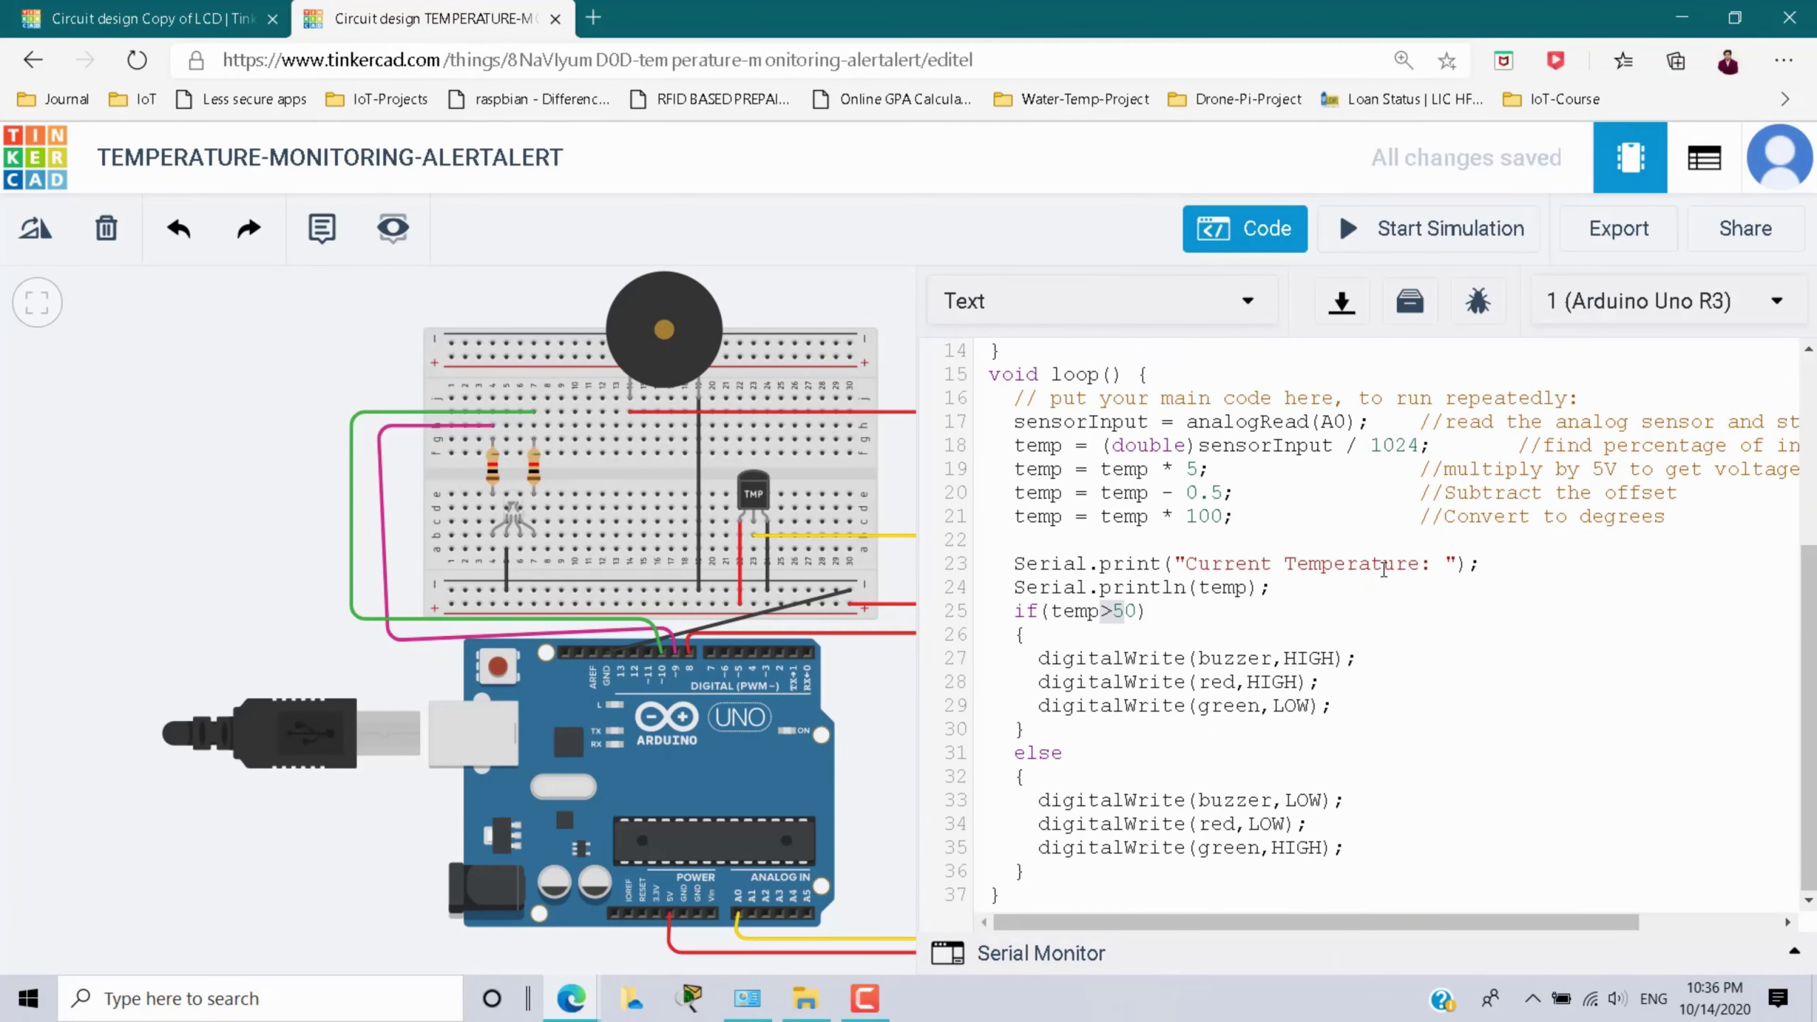
- Copy the variable declarations on code lines 1–6 and return to Temp-Alert-with LCD
scroll(1382, 569, "up", 5)
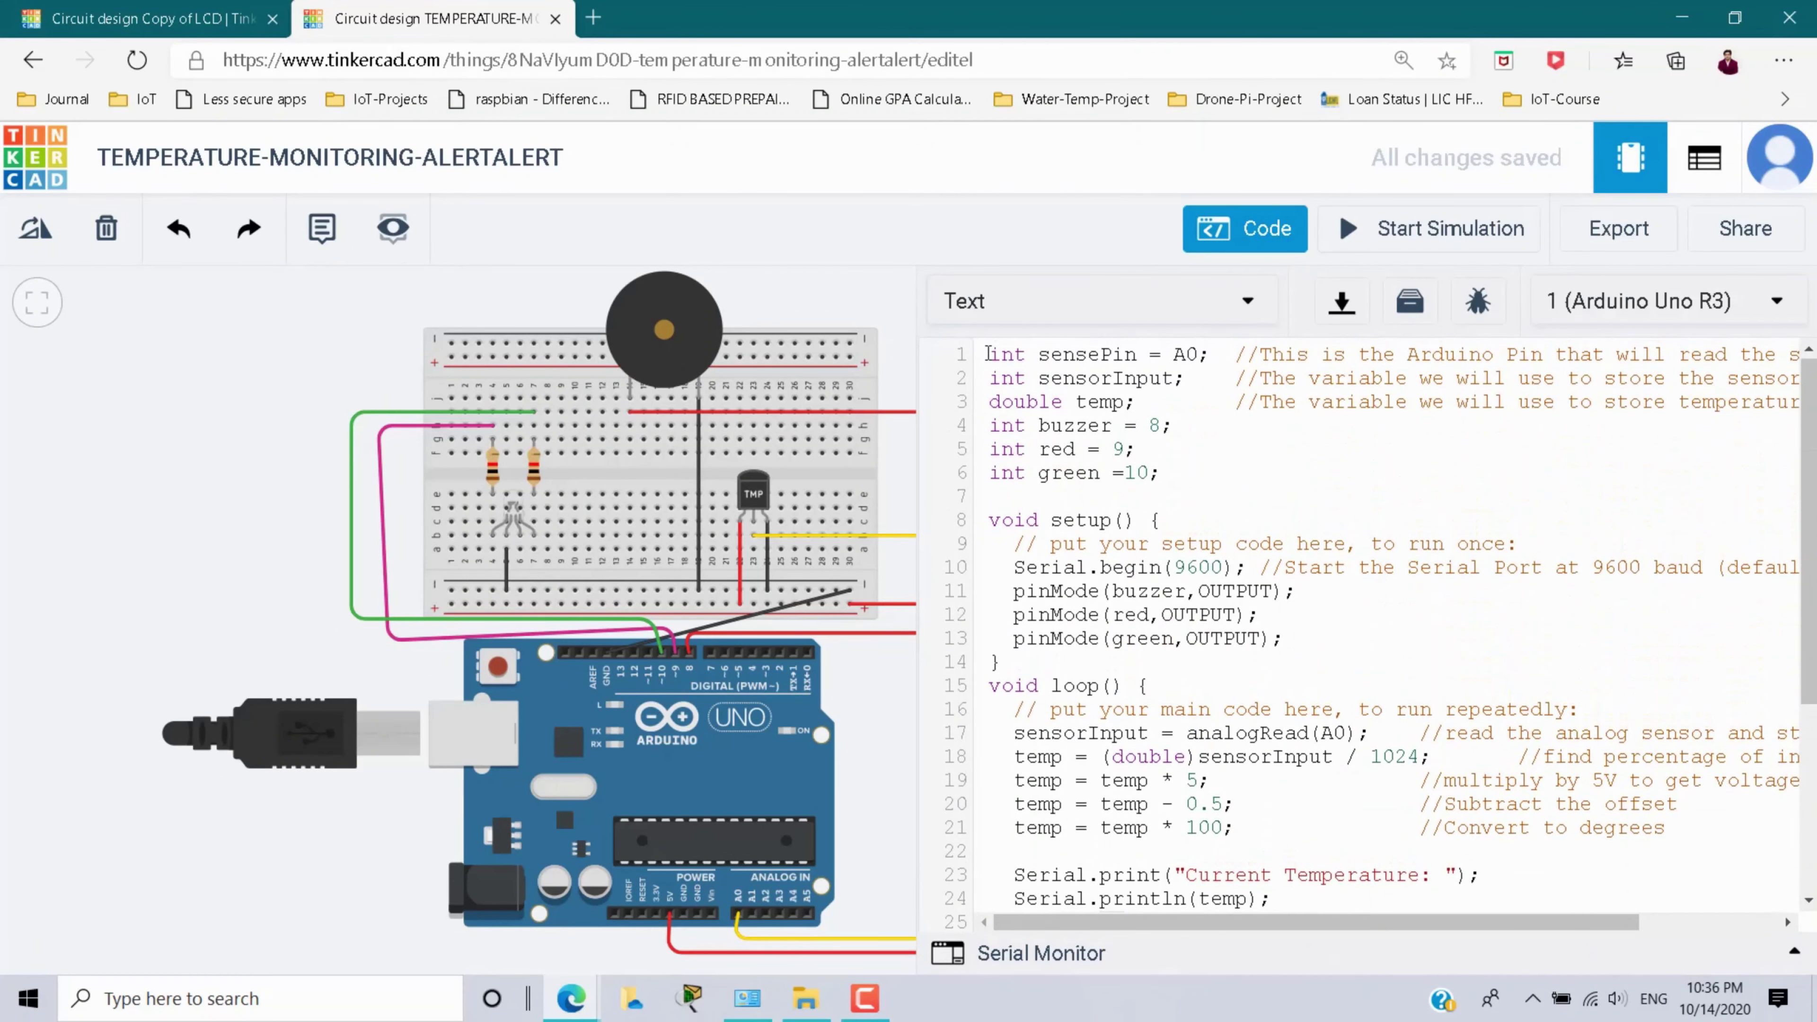
left_click_drag(988, 353, 1205, 473)
key("ctrl+c")
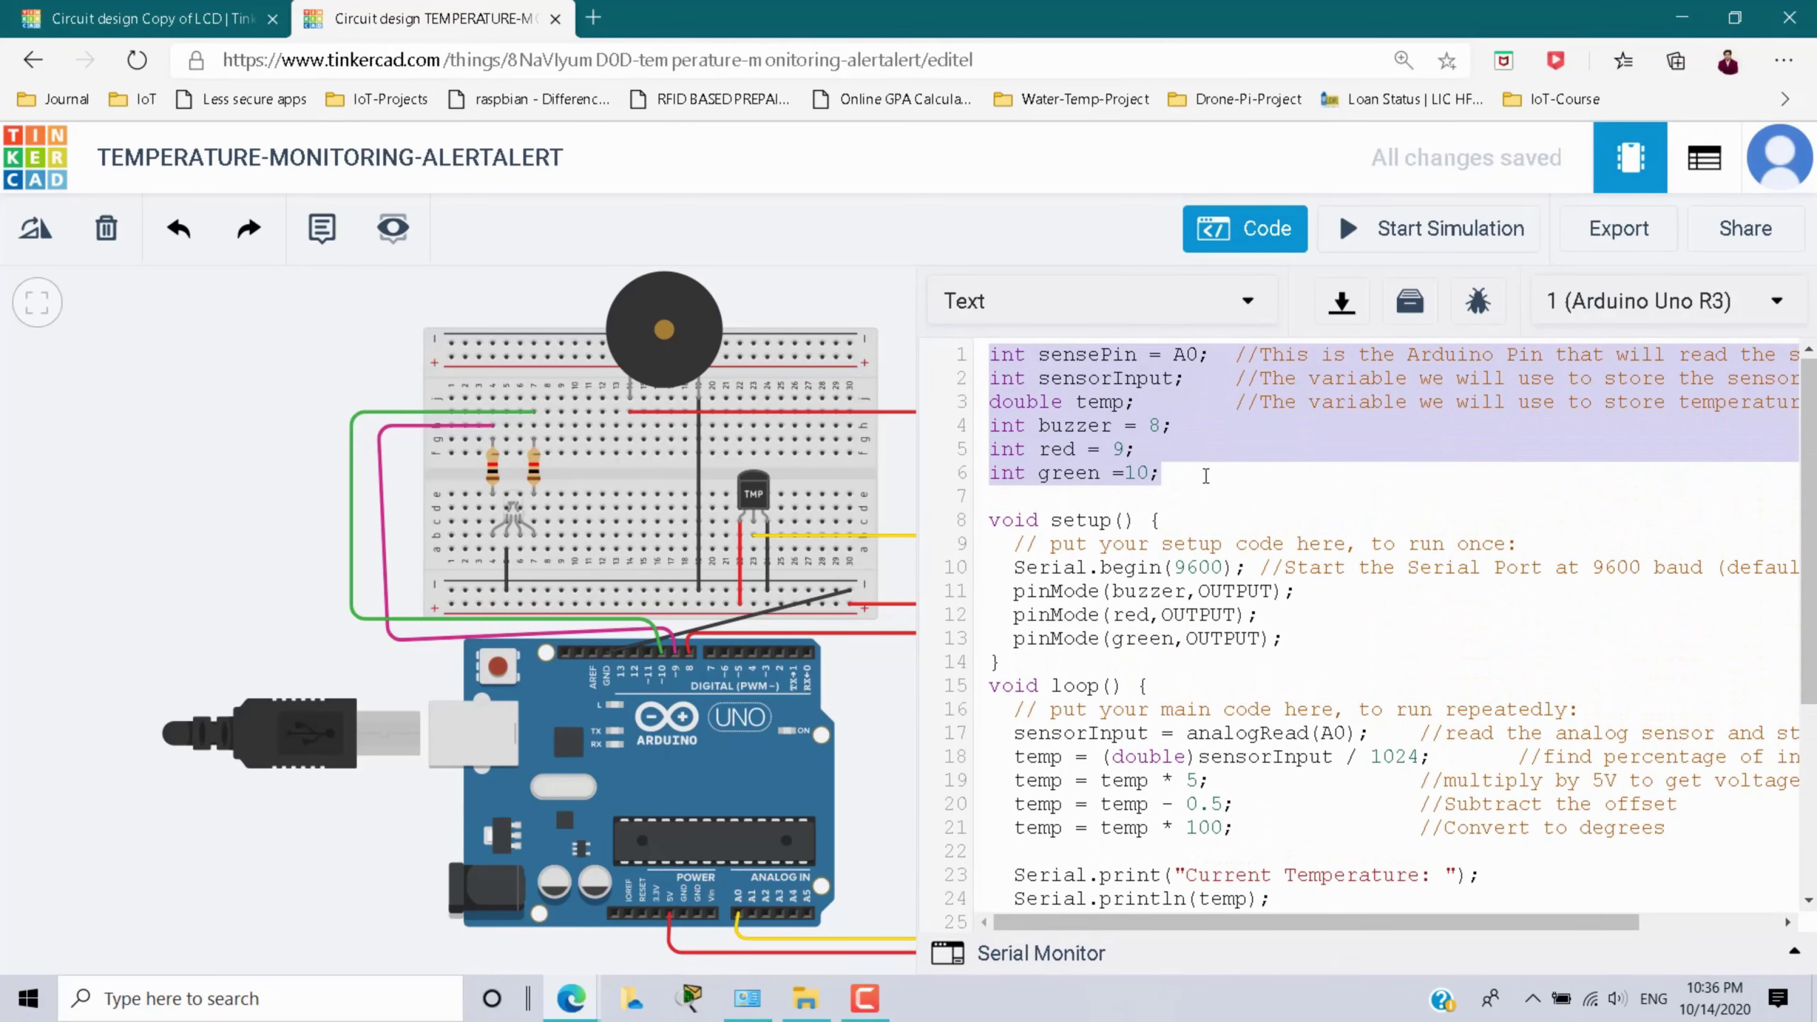
key("ctrl+shift+Tab")
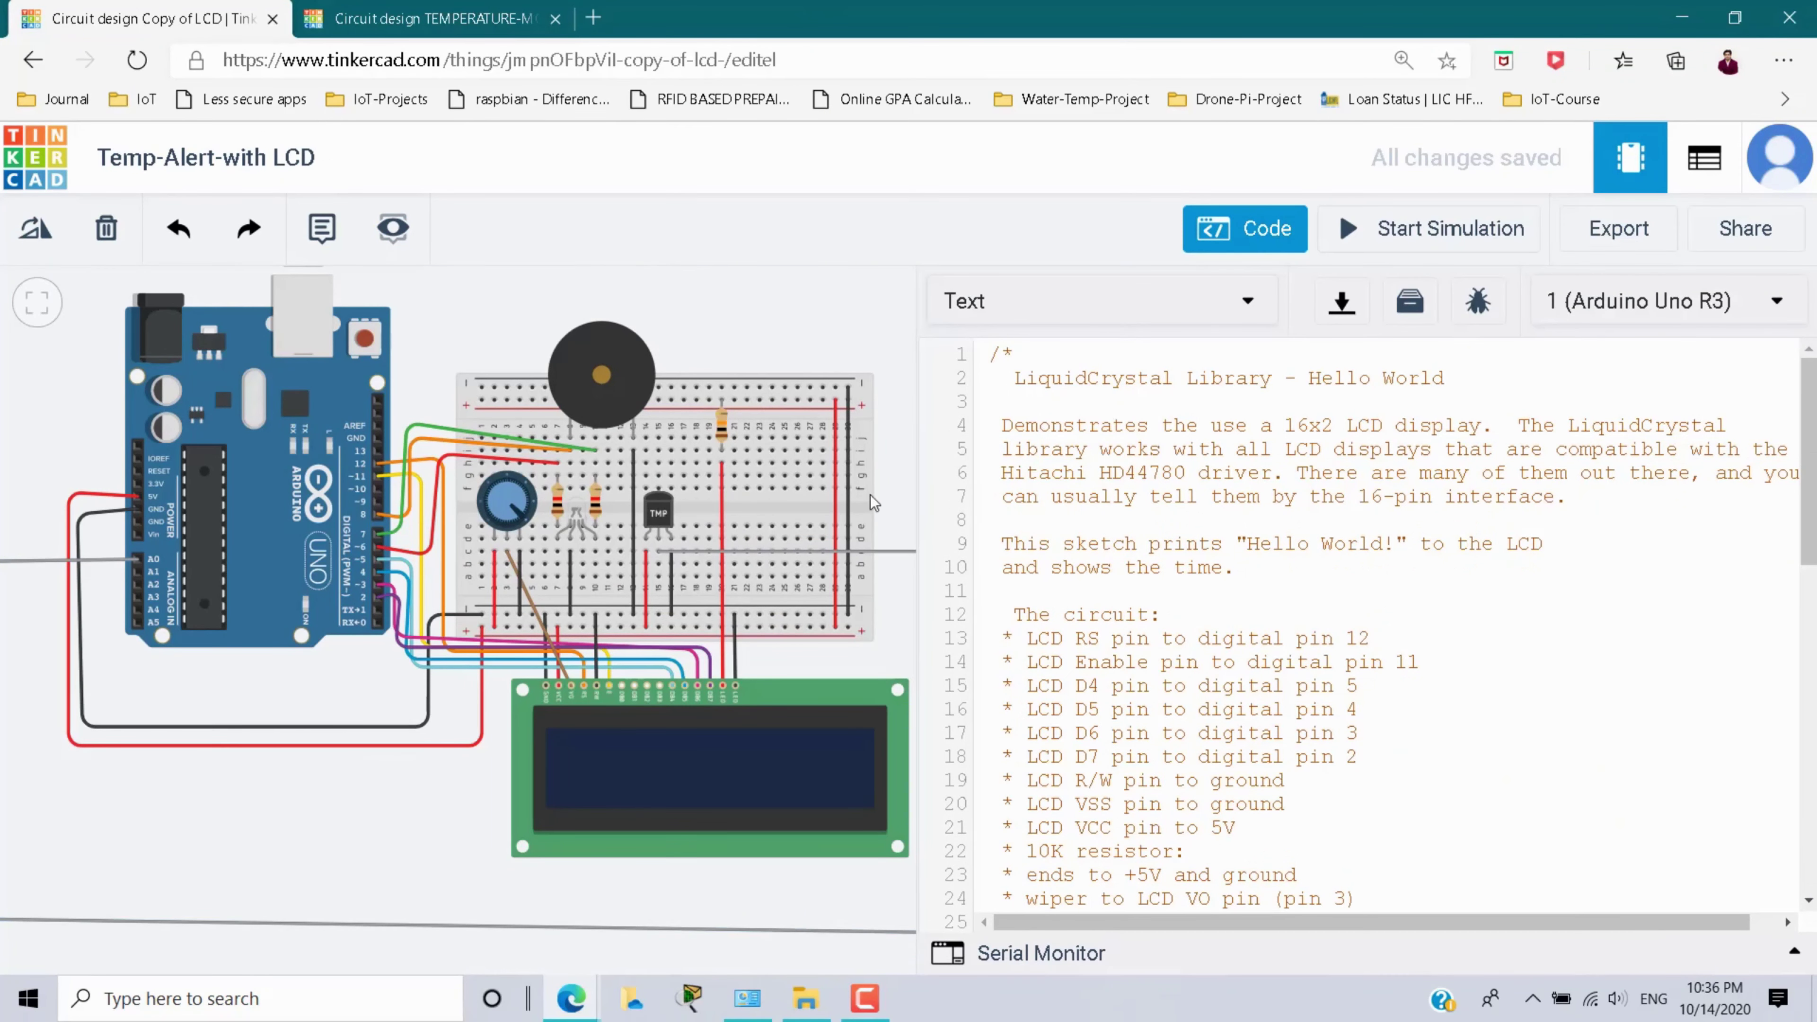
- Paste the six variable declarations on a new line after the LiquidCrystal include
scroll(1216, 561, "down", 10)
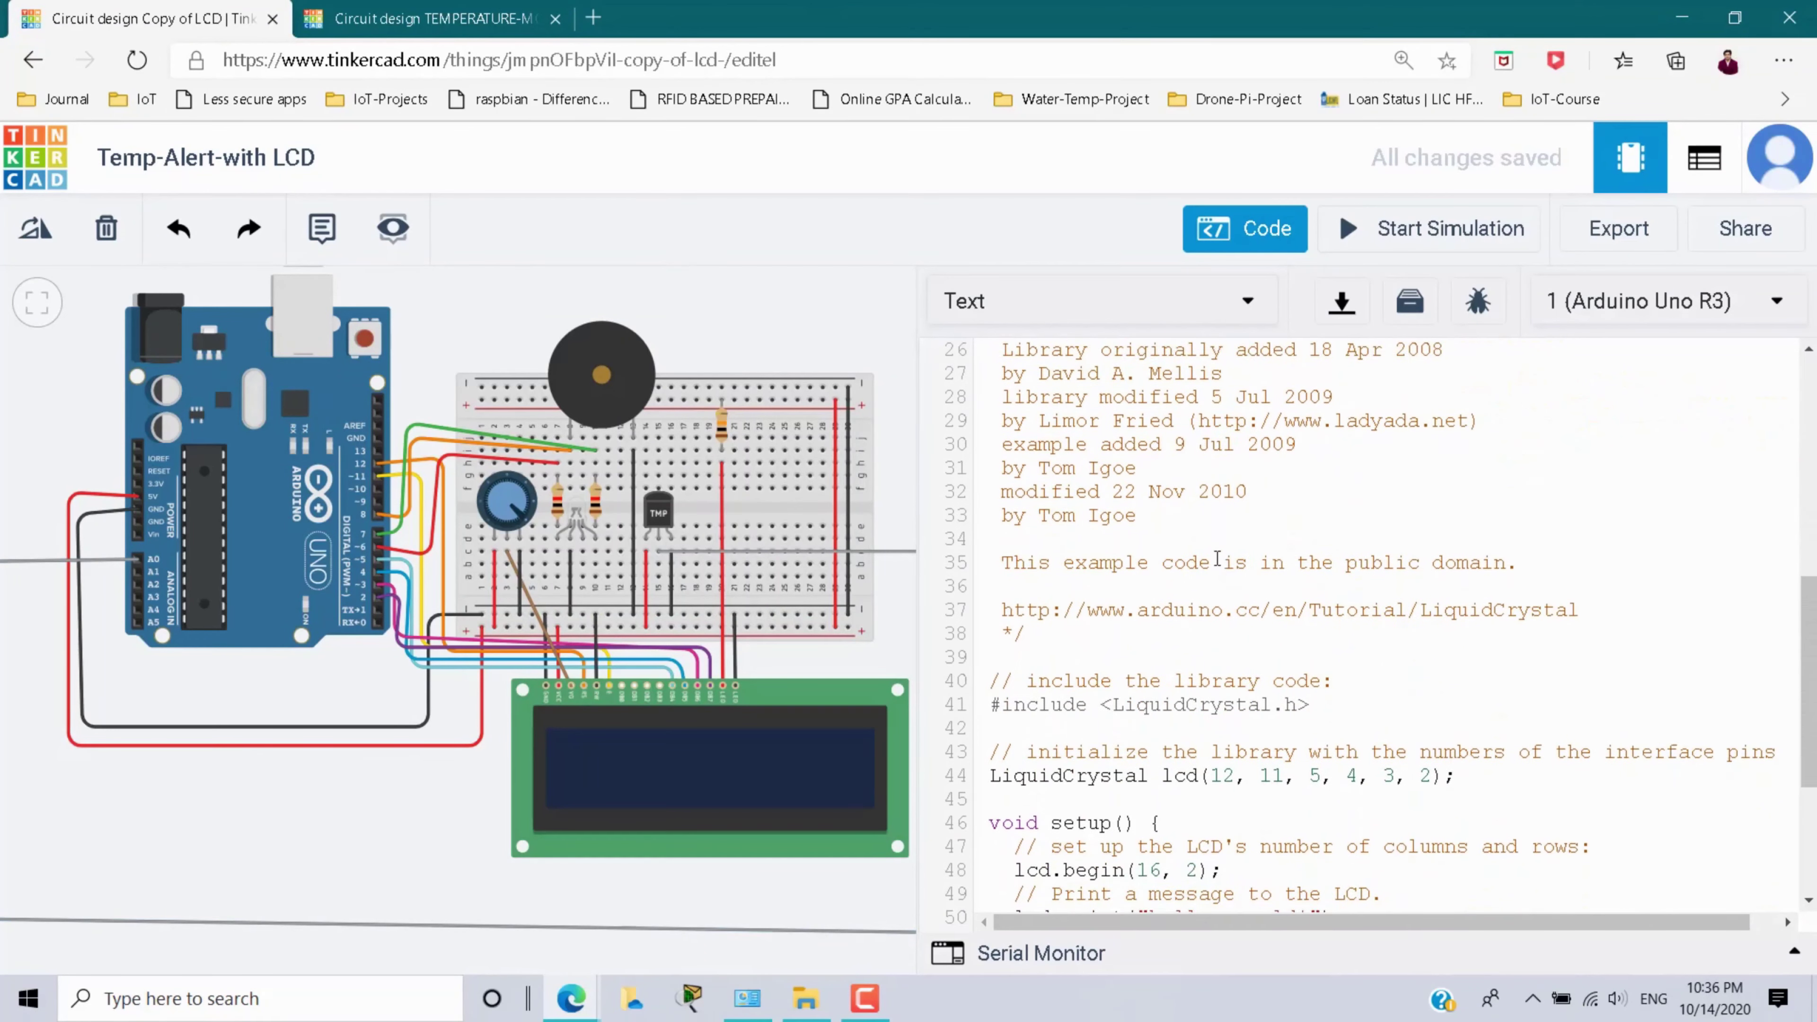
scroll(1216, 560, "down", 1)
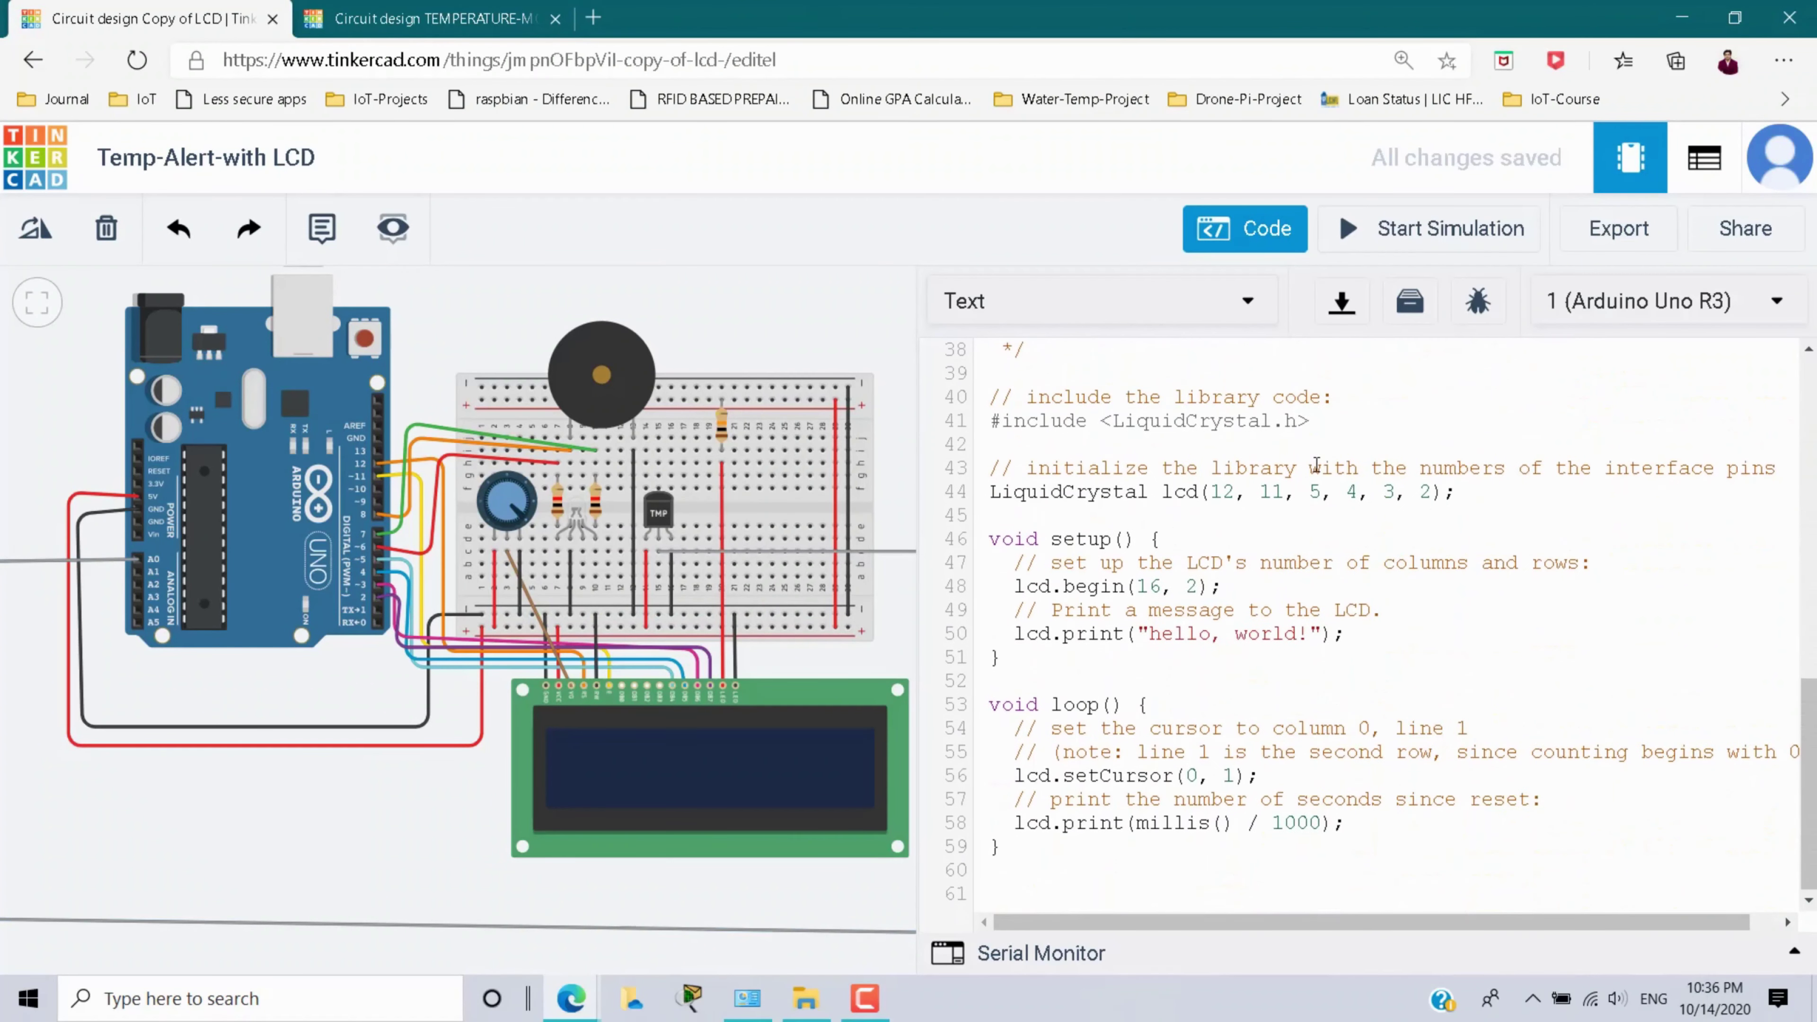
left_click(1343, 422)
key("Return")
key("ctrl+v")
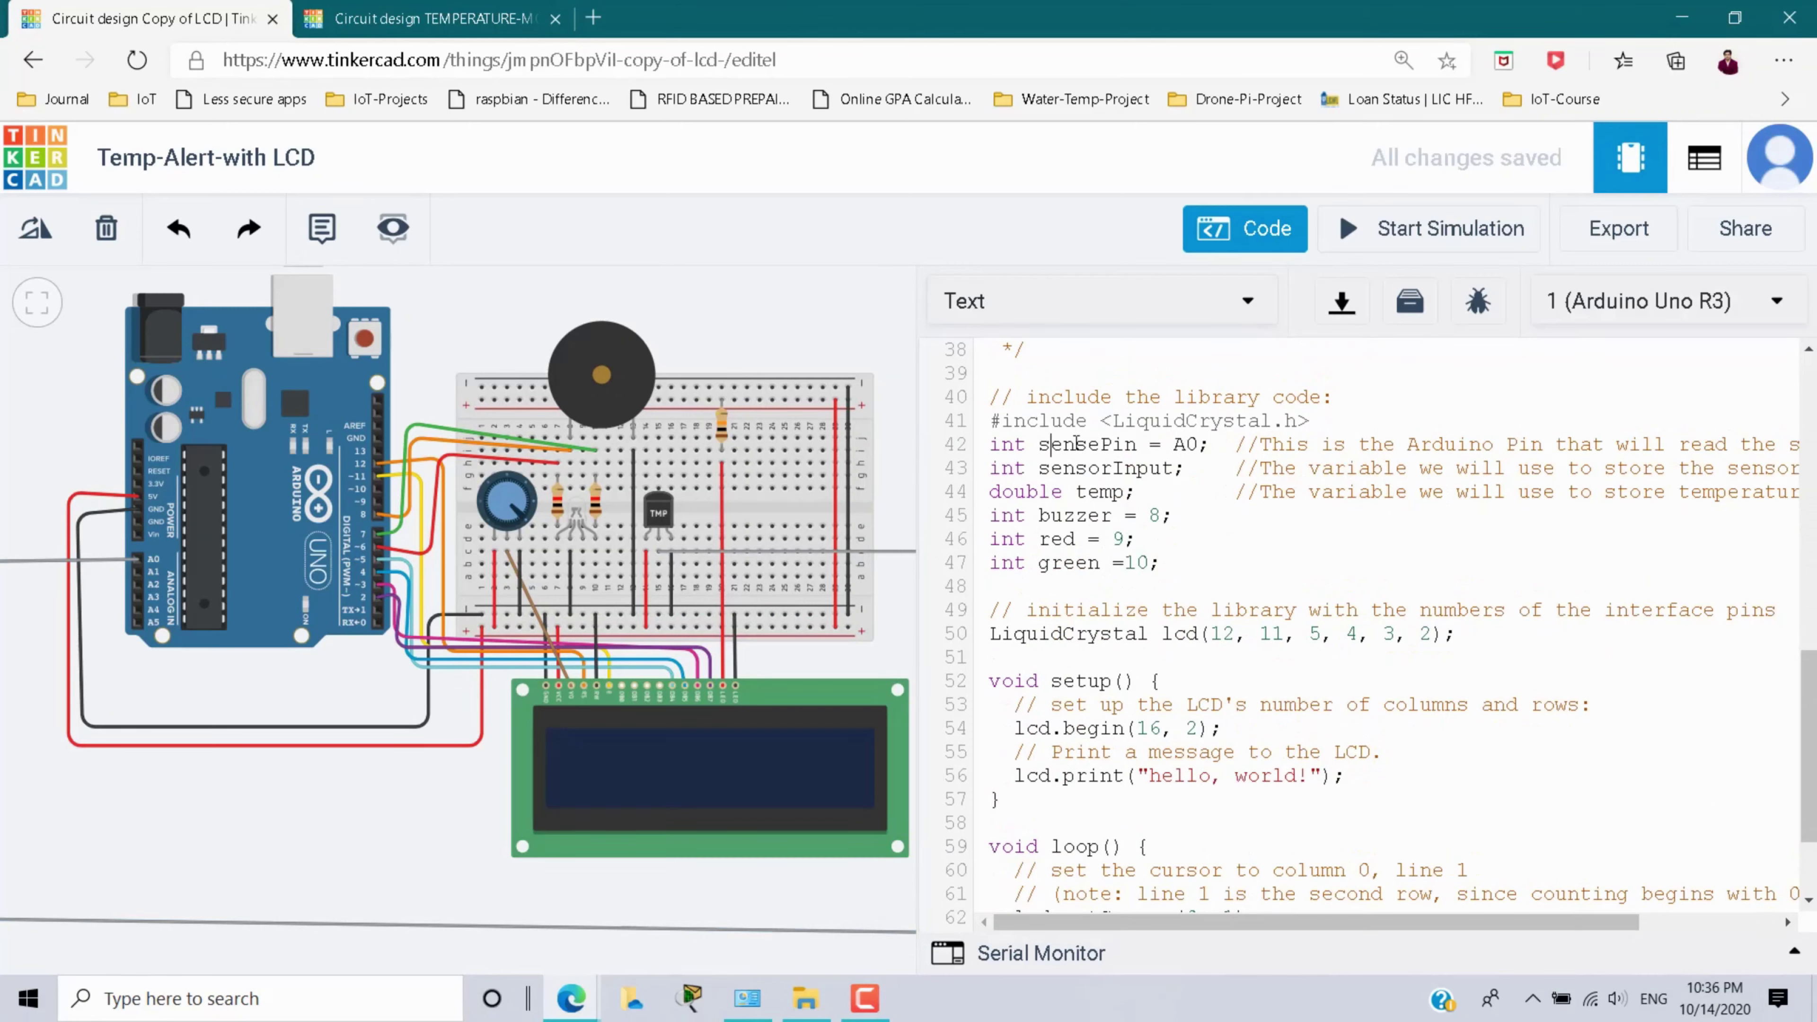
- Confirm the sensor's grey wire goes to A0, matching sensePin and sensorInput
left_click_drag(1050, 445, 1199, 445)
left_click(658, 553)
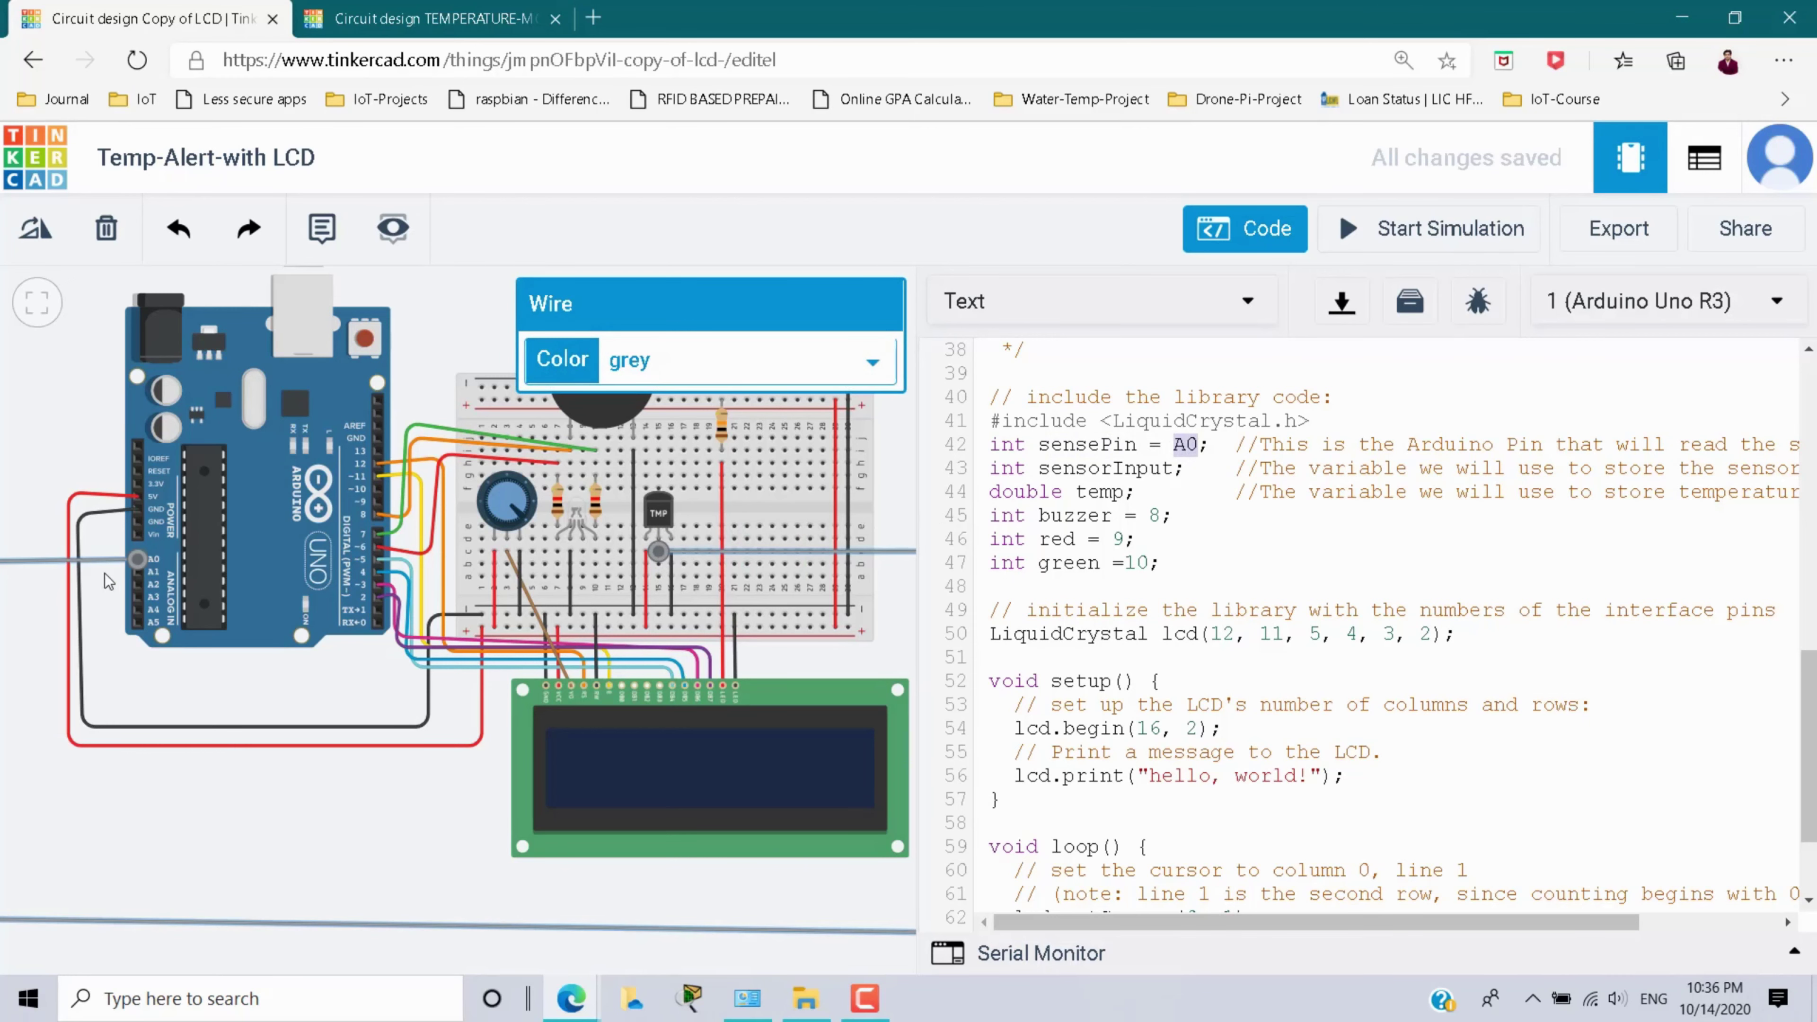
left_click(146, 567)
left_click_drag(1075, 469, 1173, 469)
- Check the buzzer and red wire pins and change red's pin to 6
left_click(1101, 493)
left_click(1074, 515)
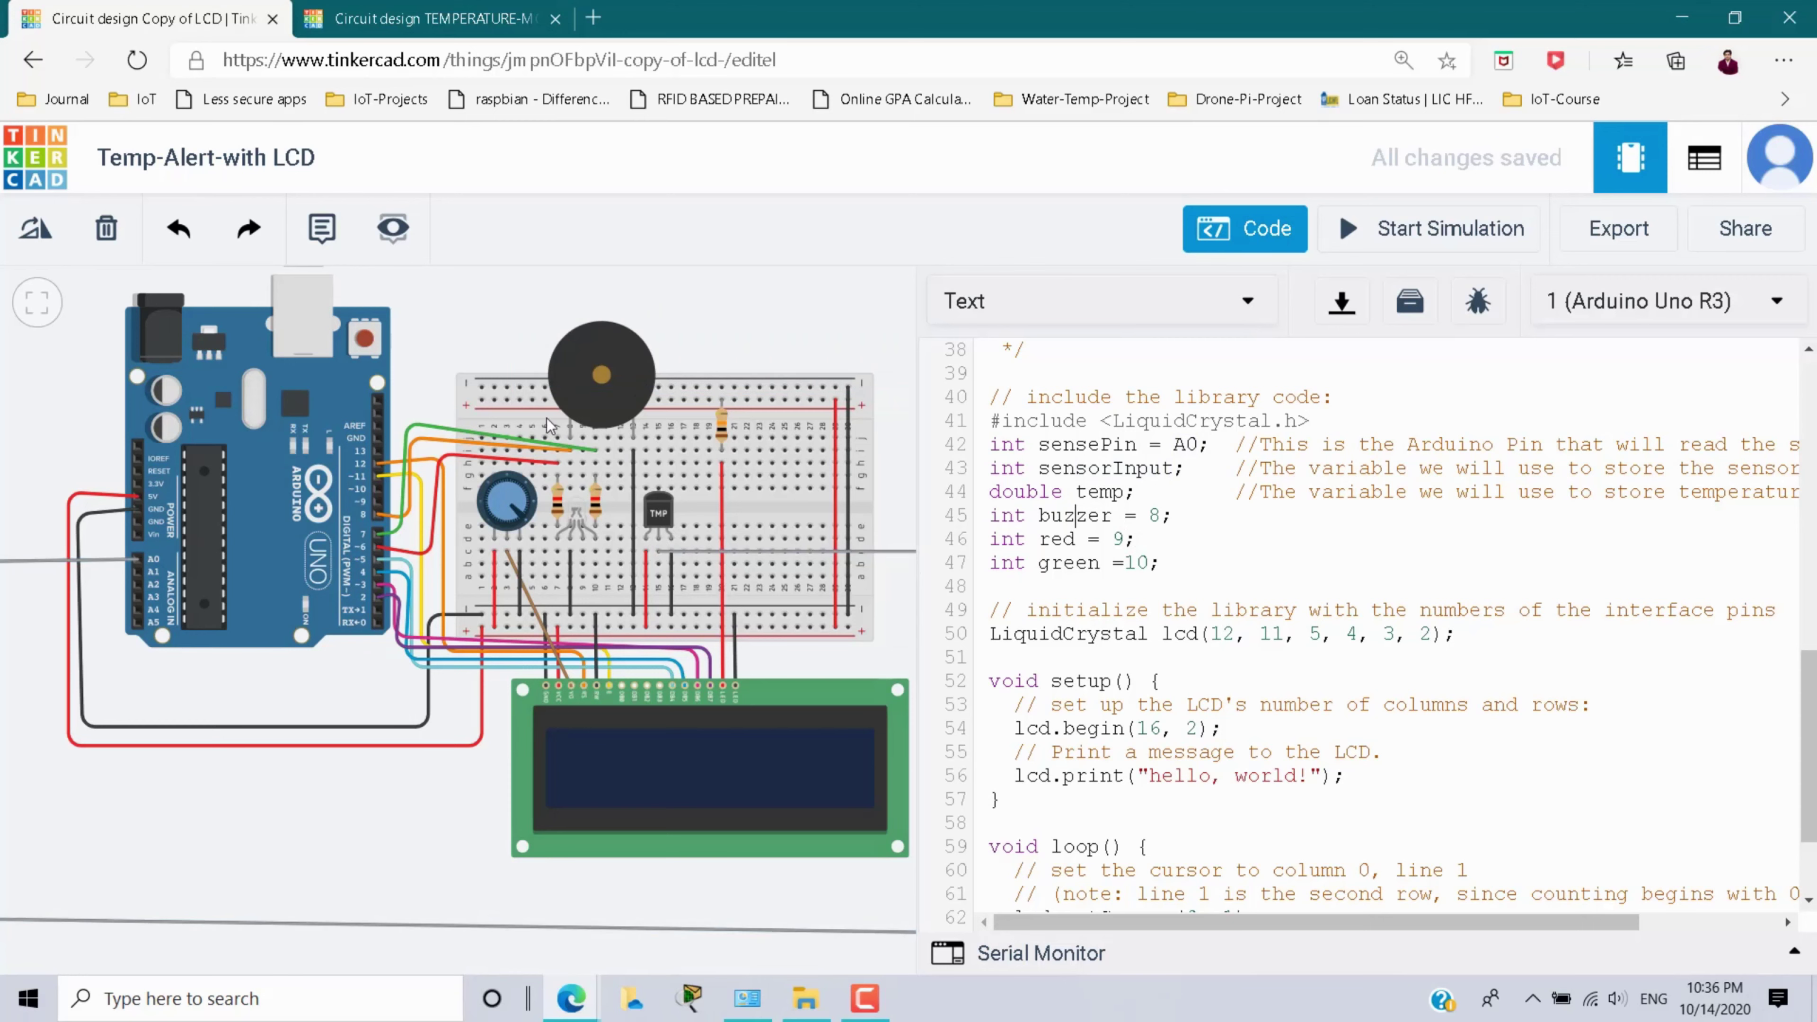
left_click(566, 453)
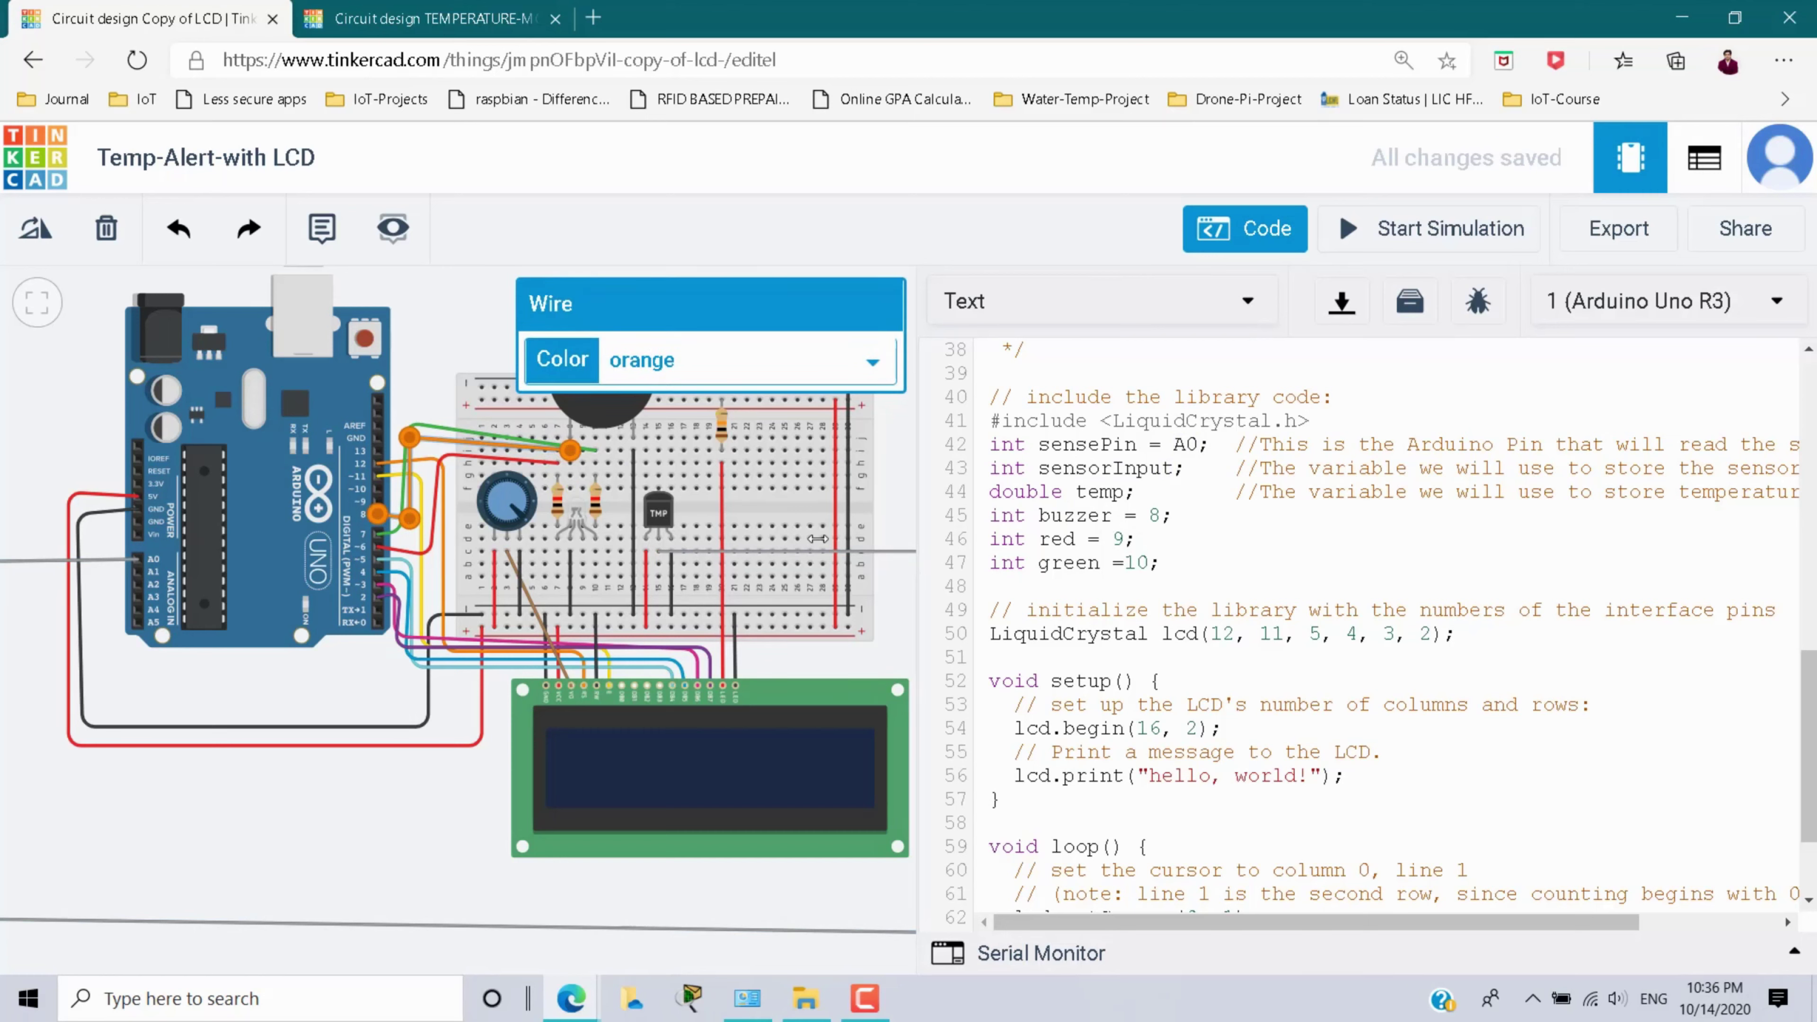
left_click(546, 463)
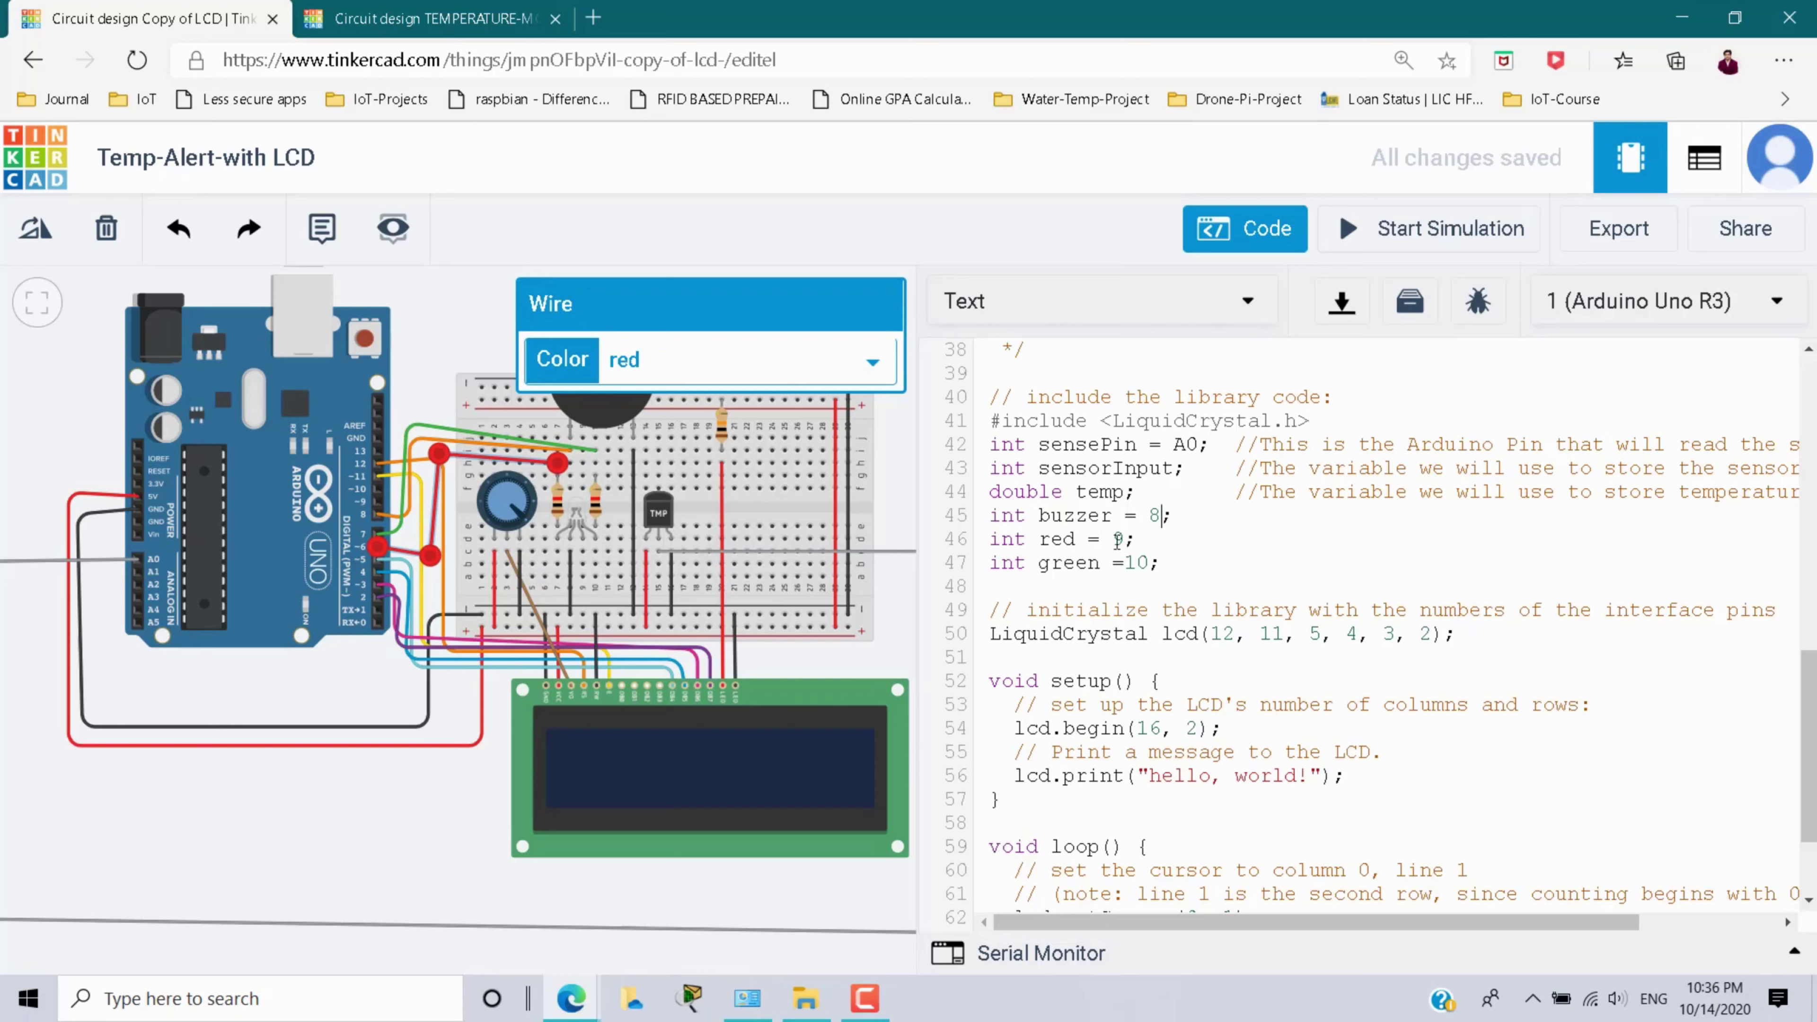
type("6")
- Change green's pin from 10 to 7 and confirm it against the green wire
left_click(1149, 563)
key("BackSpace")
key("BackSpace")
type("7")
left_click(586, 456)
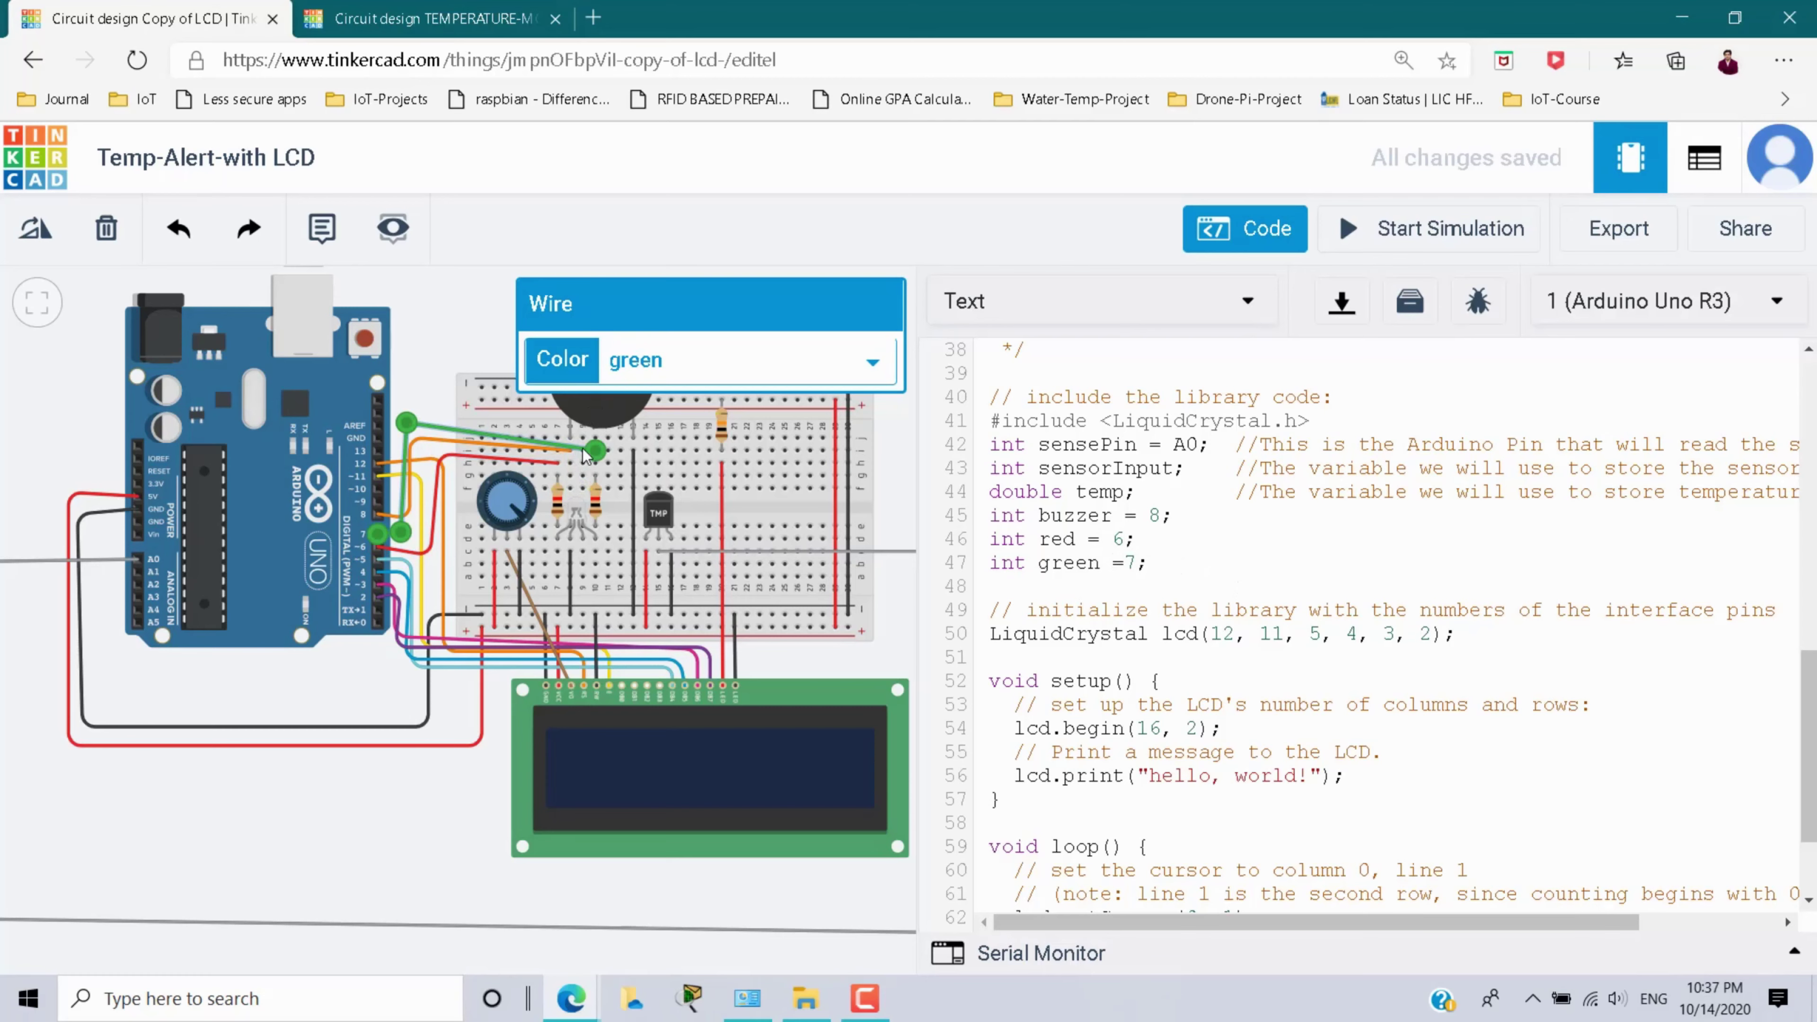
left_click(1137, 563)
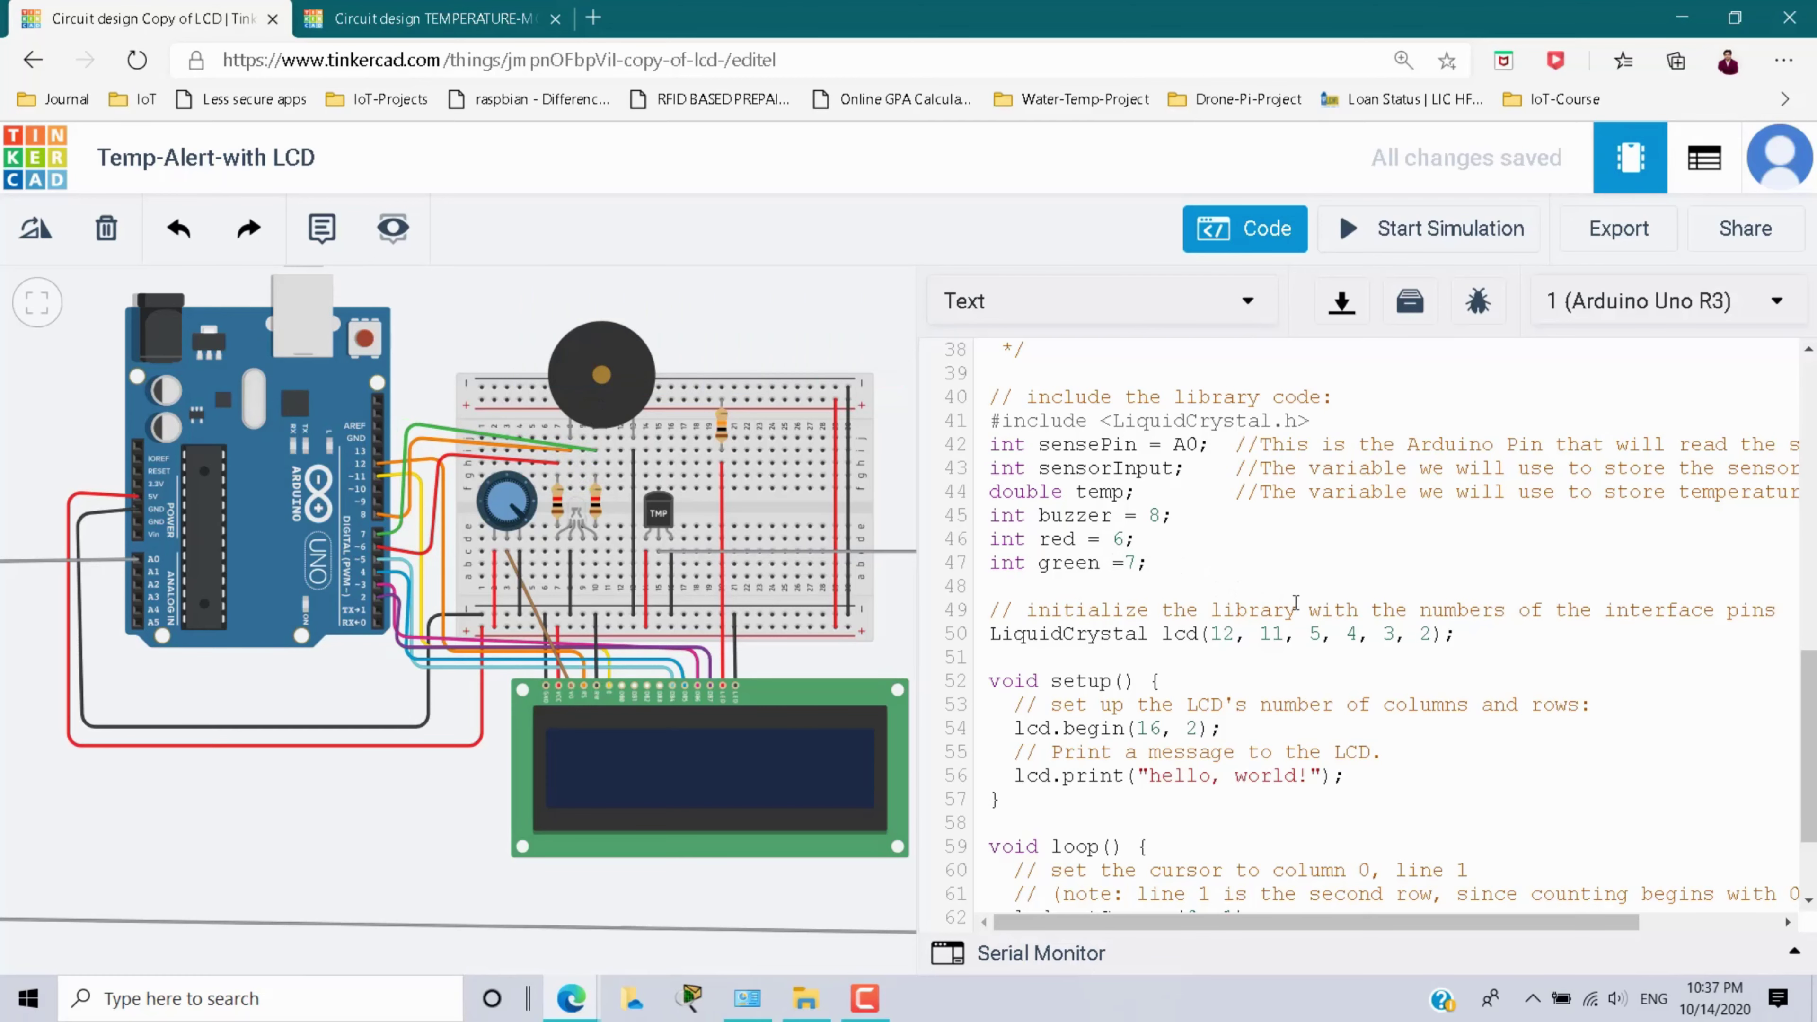
left_click(422, 18)
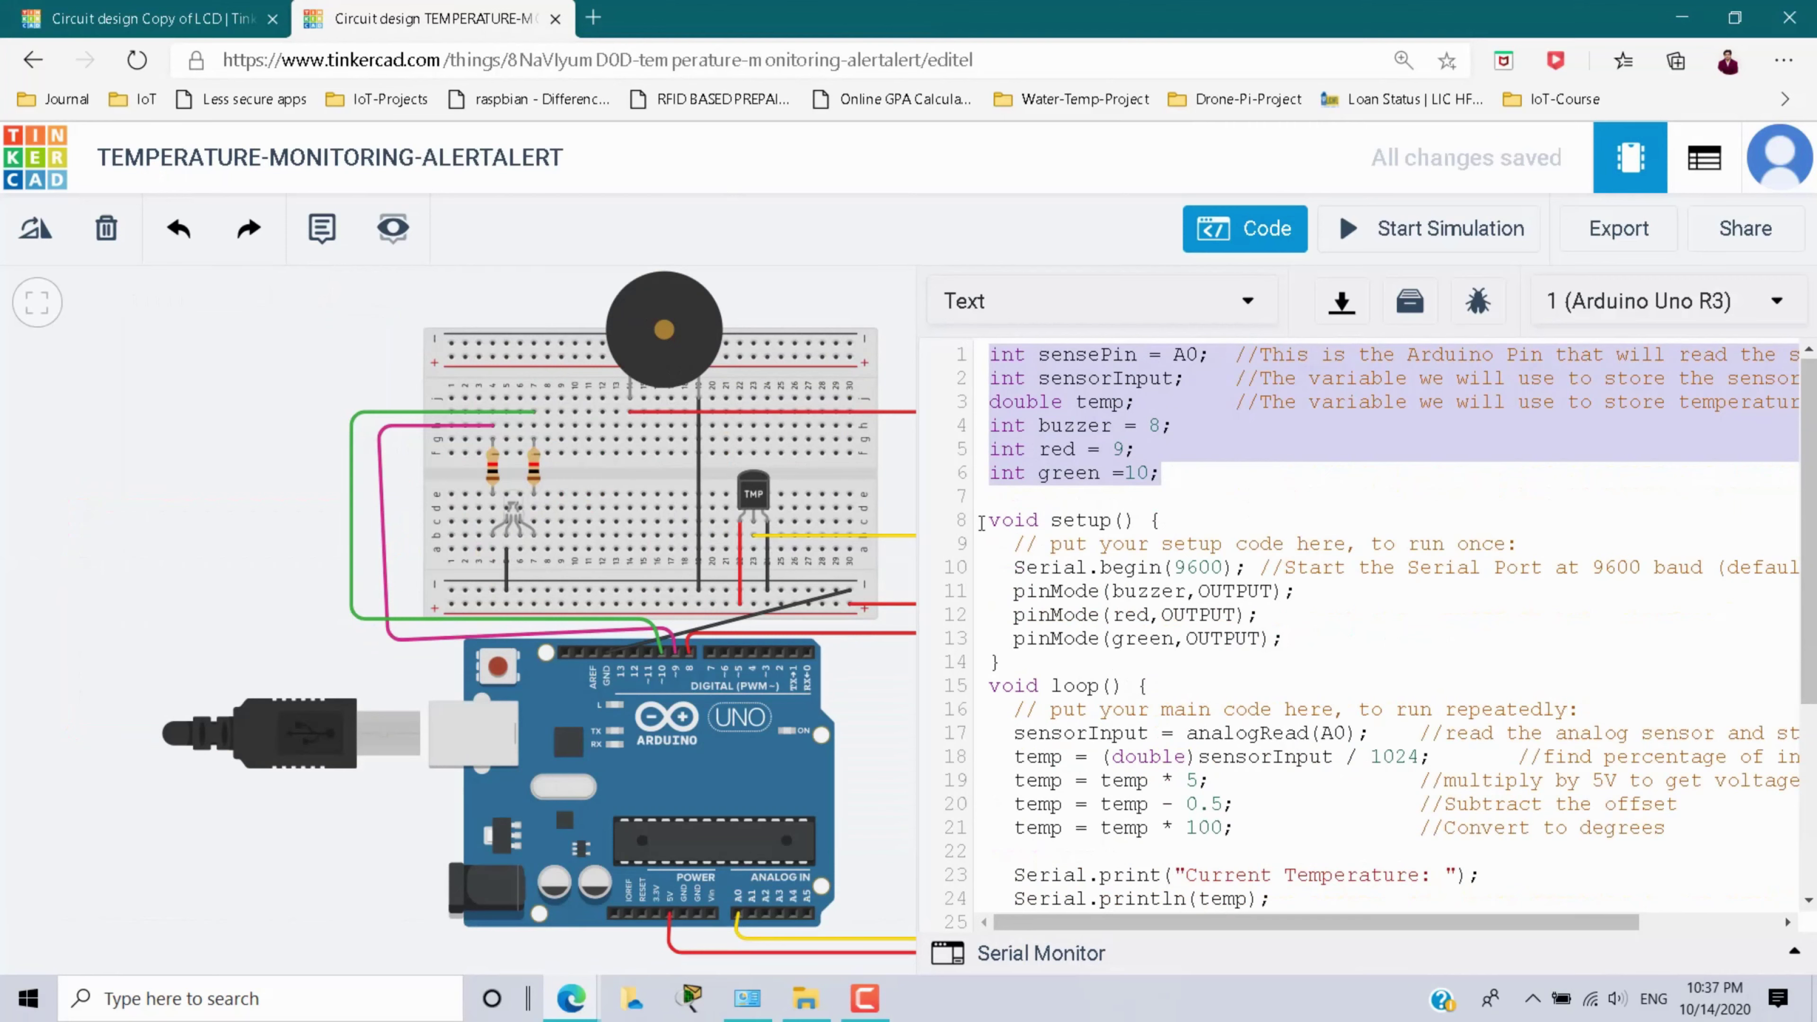
- Copy the three pinMode OUTPUT lines for buzzer, red and green into setup() after lcd.print
left_click_drag(1006, 595, 1317, 634)
key("ctrl+c")
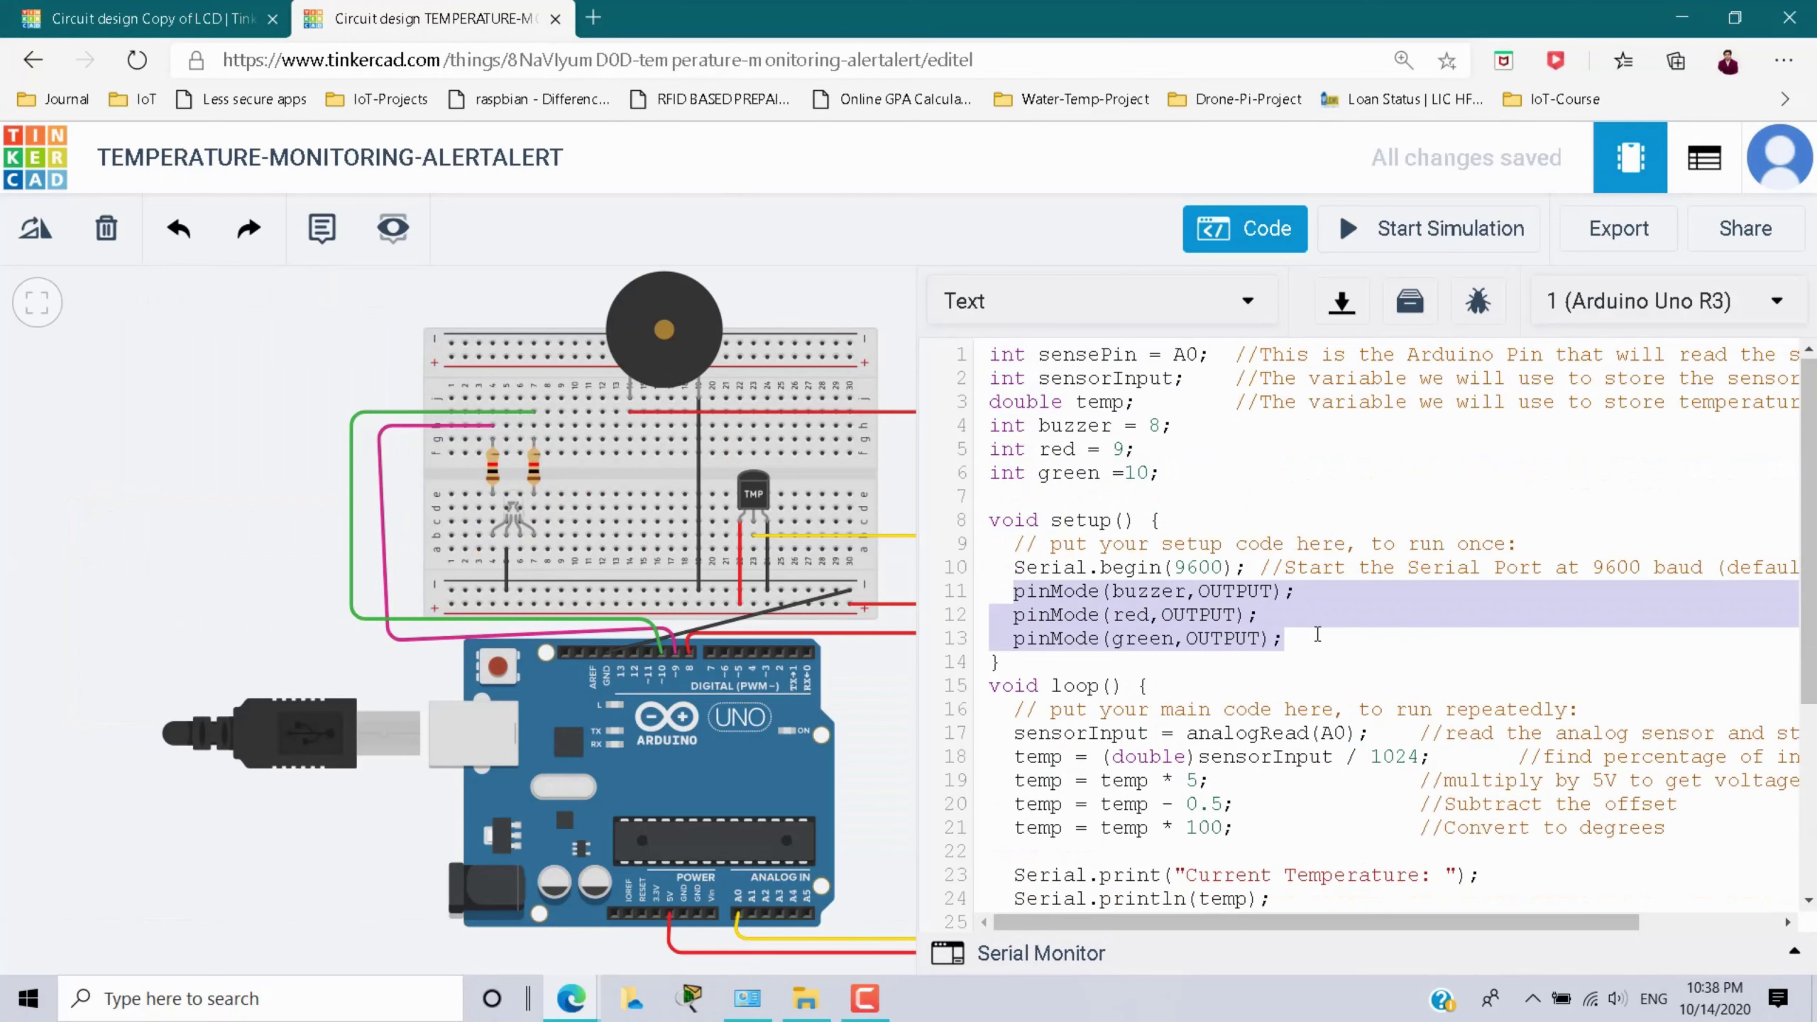
left_click(127, 12)
scroll(1300, 675, "down", 2)
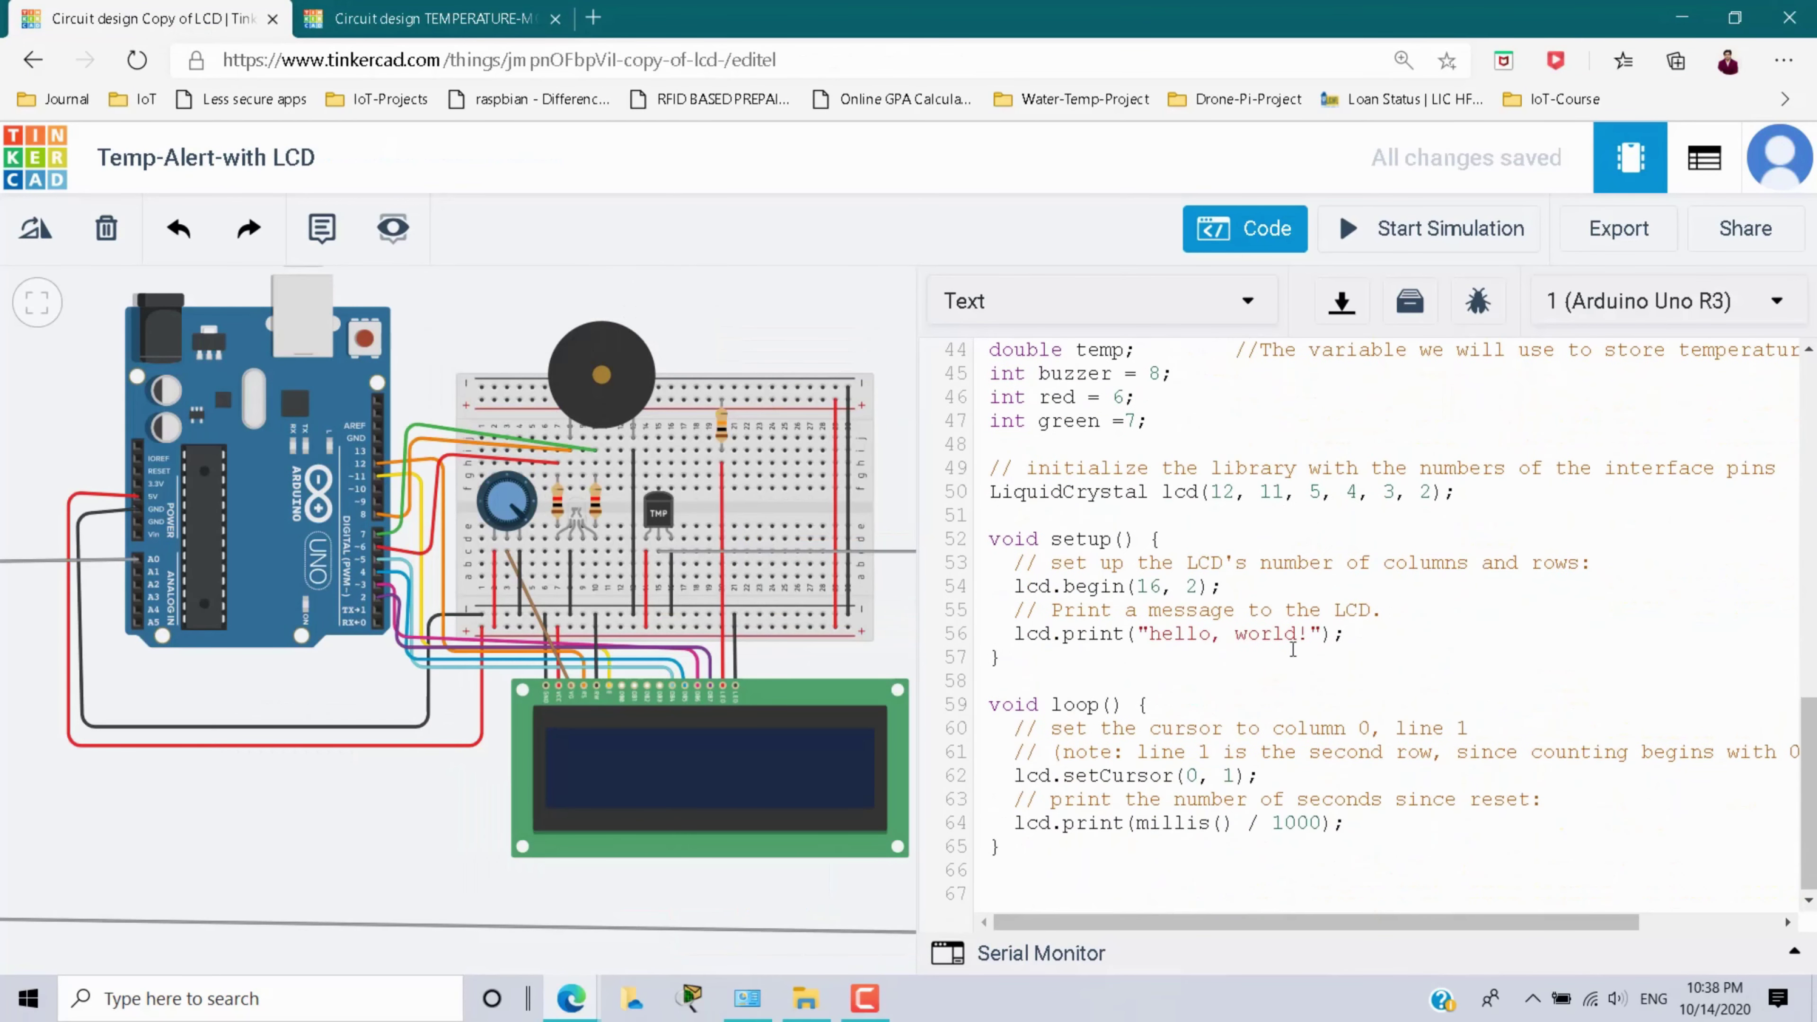
left_click(1357, 634)
key("Return")
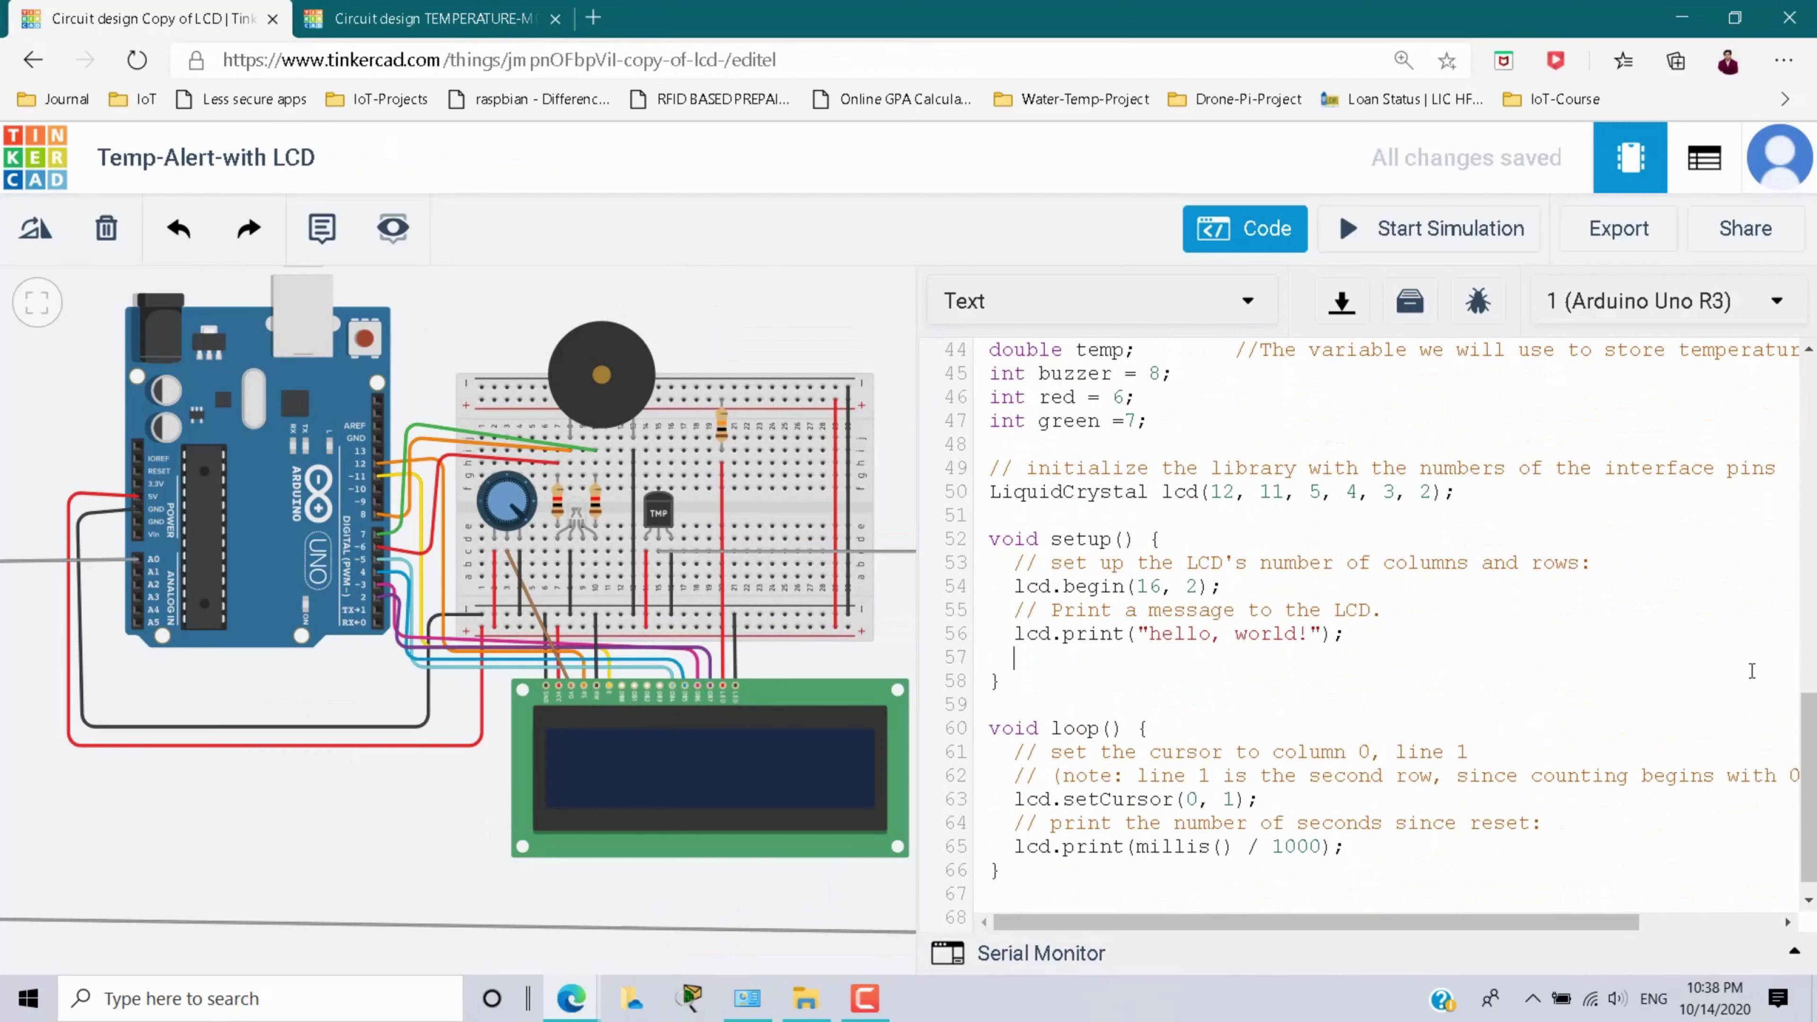
key("ctrl+v")
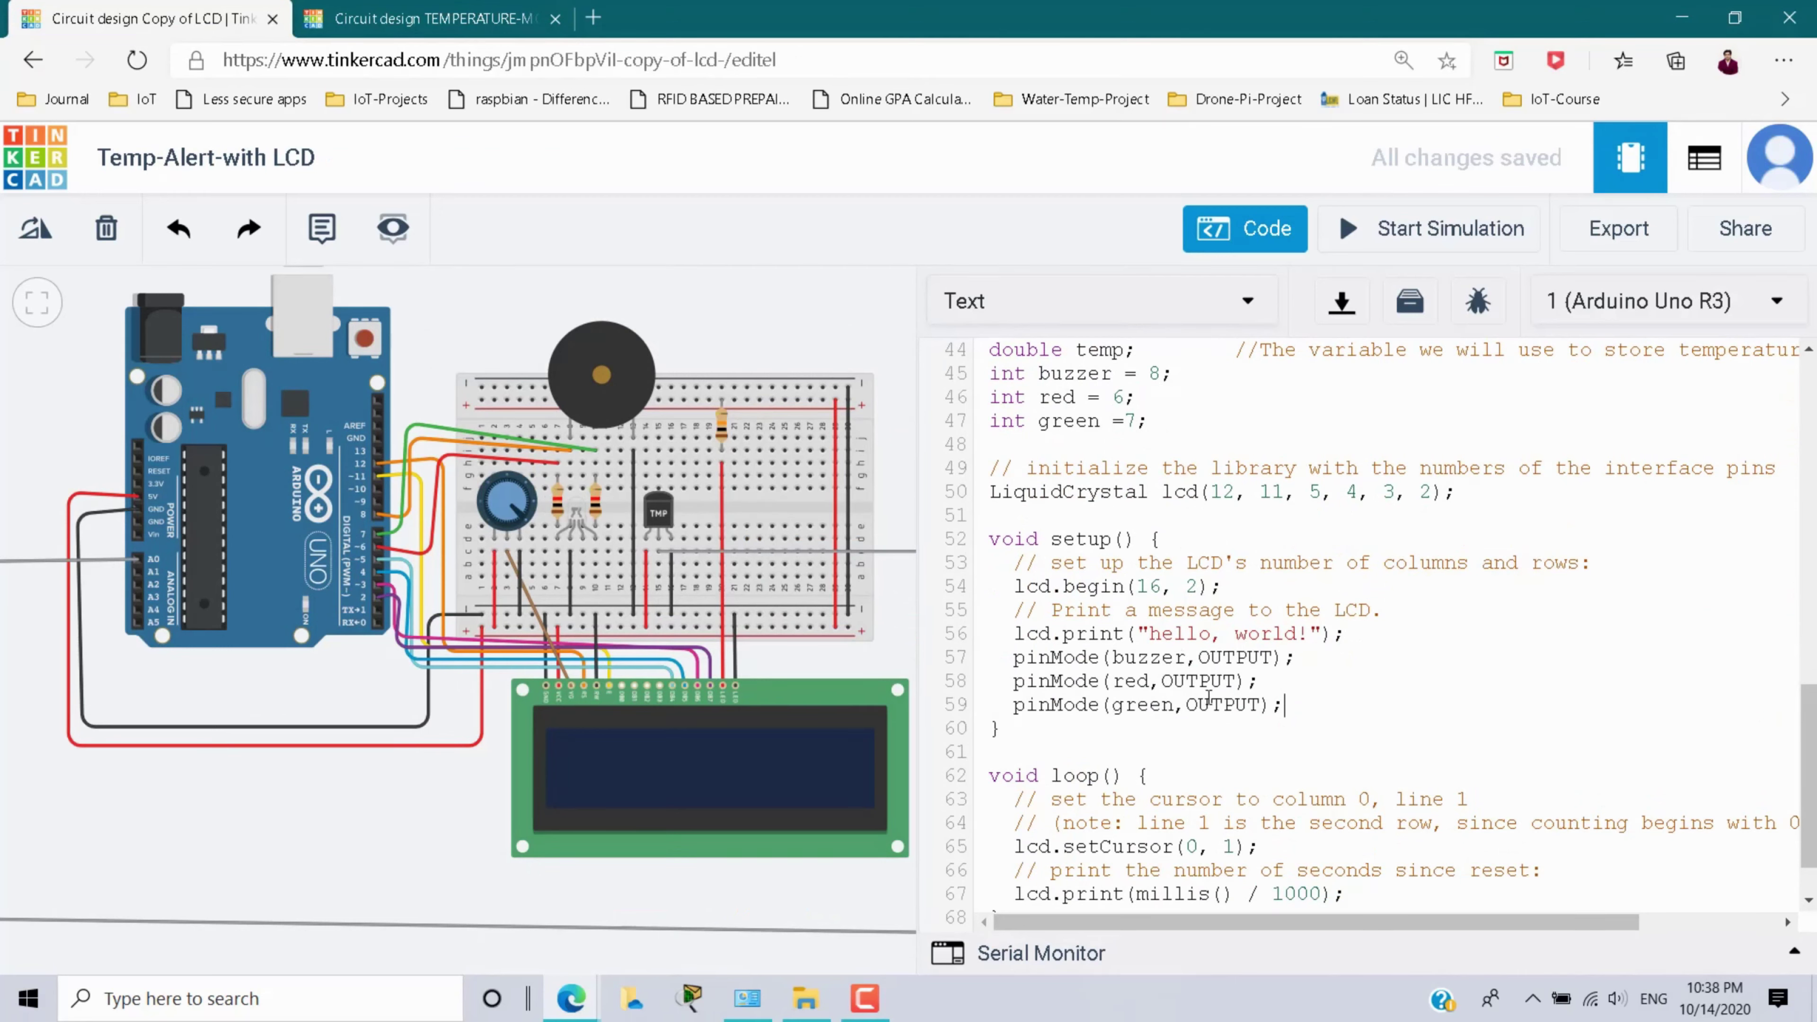
- Replace the 'hello, world' greeting with 'Temperature'
left_click_drag(1149, 634, 1298, 635)
type("Temperature")
left_click(444, 18)
- Copy the other circuit's loop body with the A0 reading, temperature conversion and alert code
scroll(1318, 656, "down", 5)
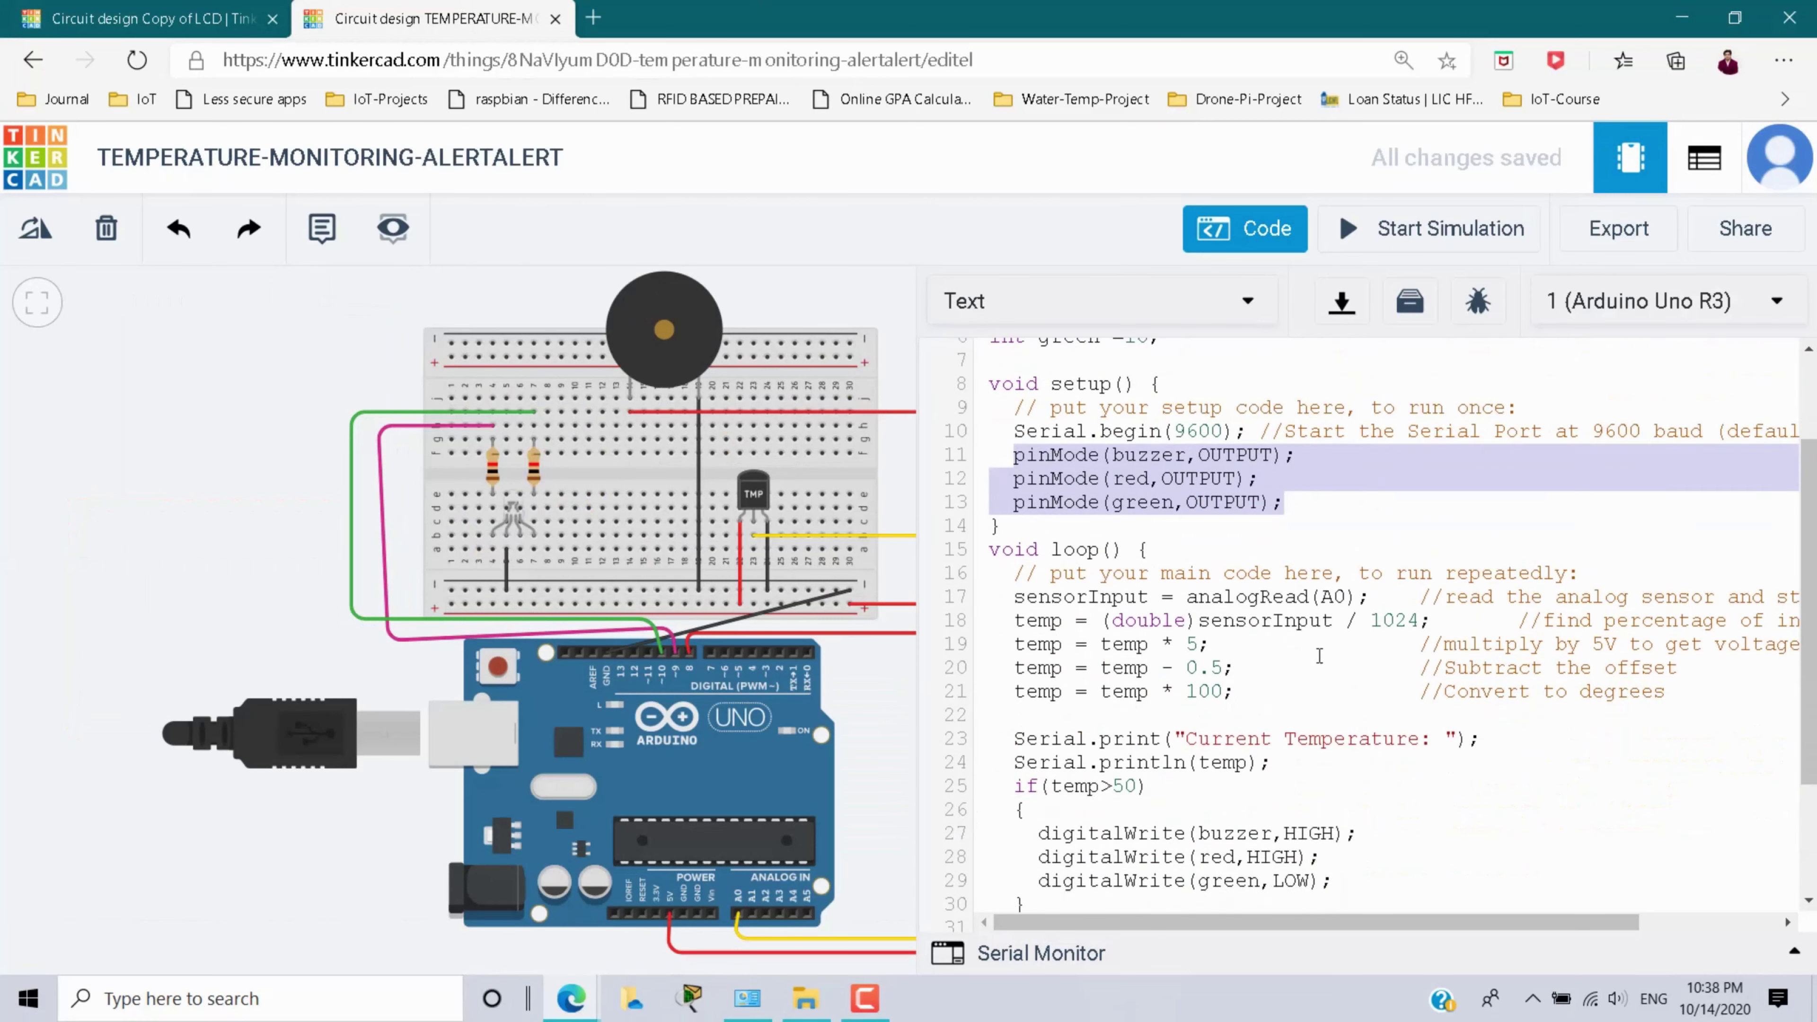
left_click_drag(1015, 423, 1353, 428)
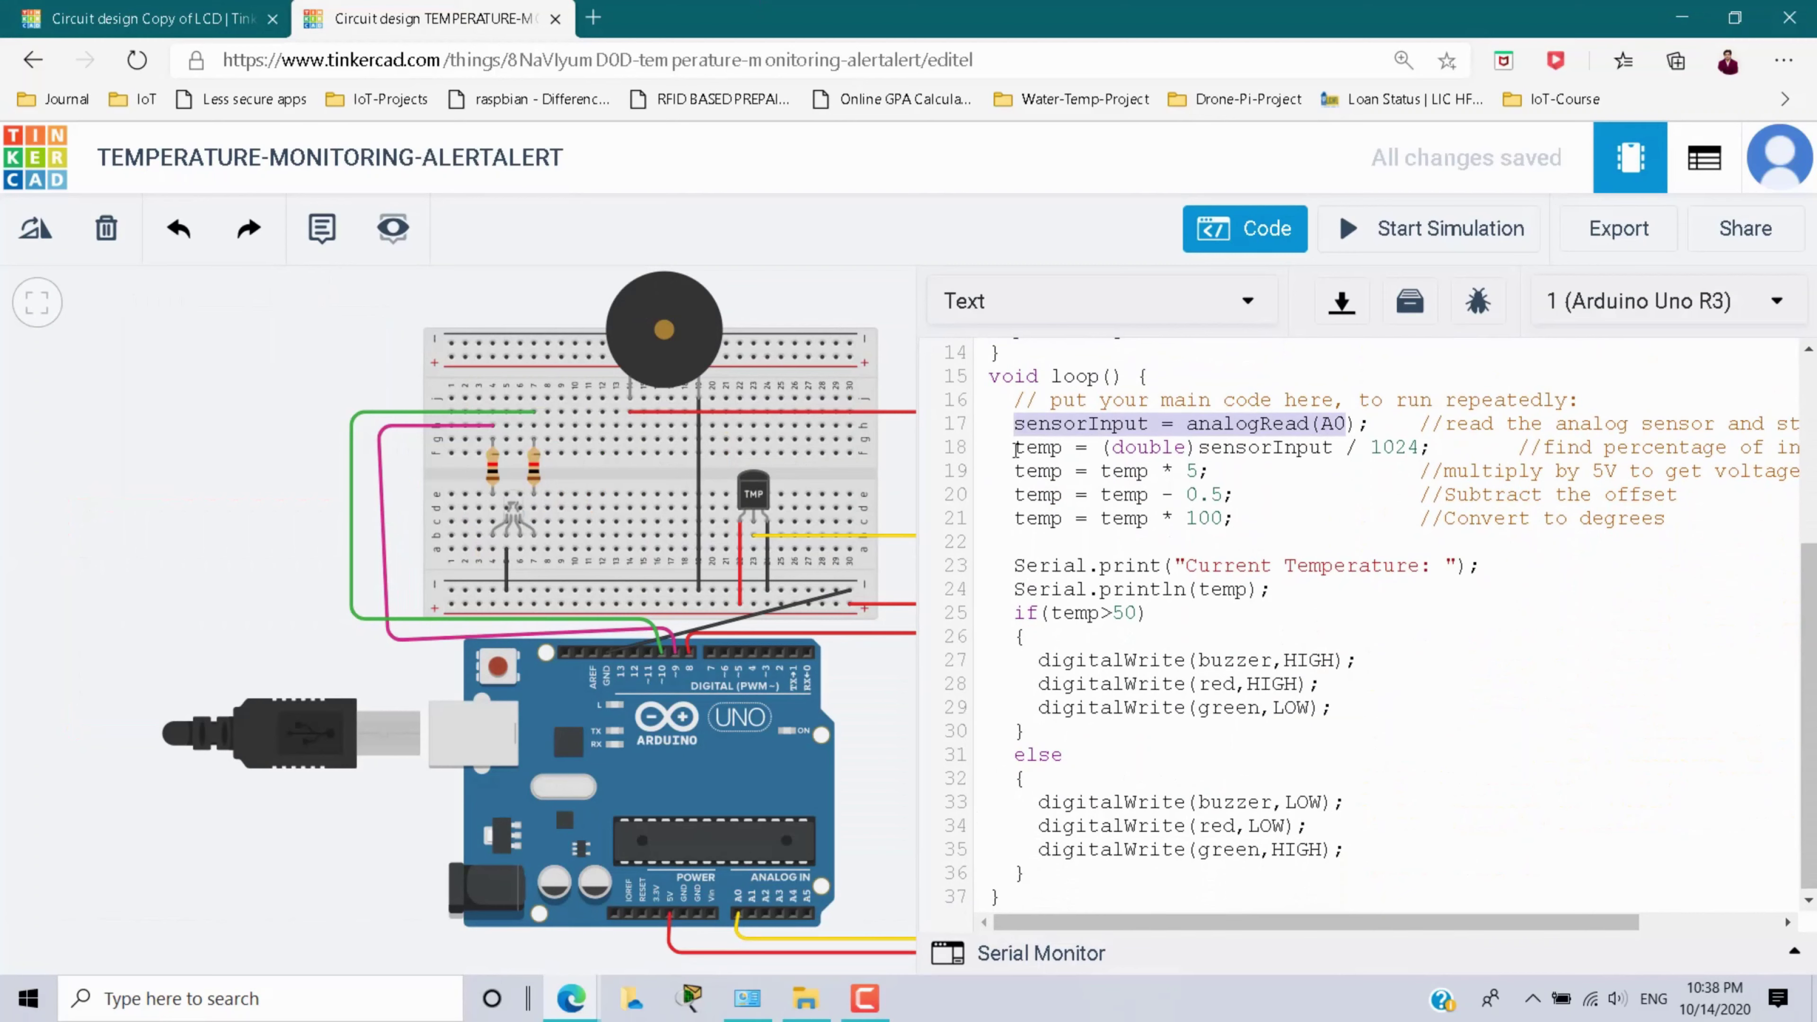
left_click_drag(1015, 450, 1247, 513)
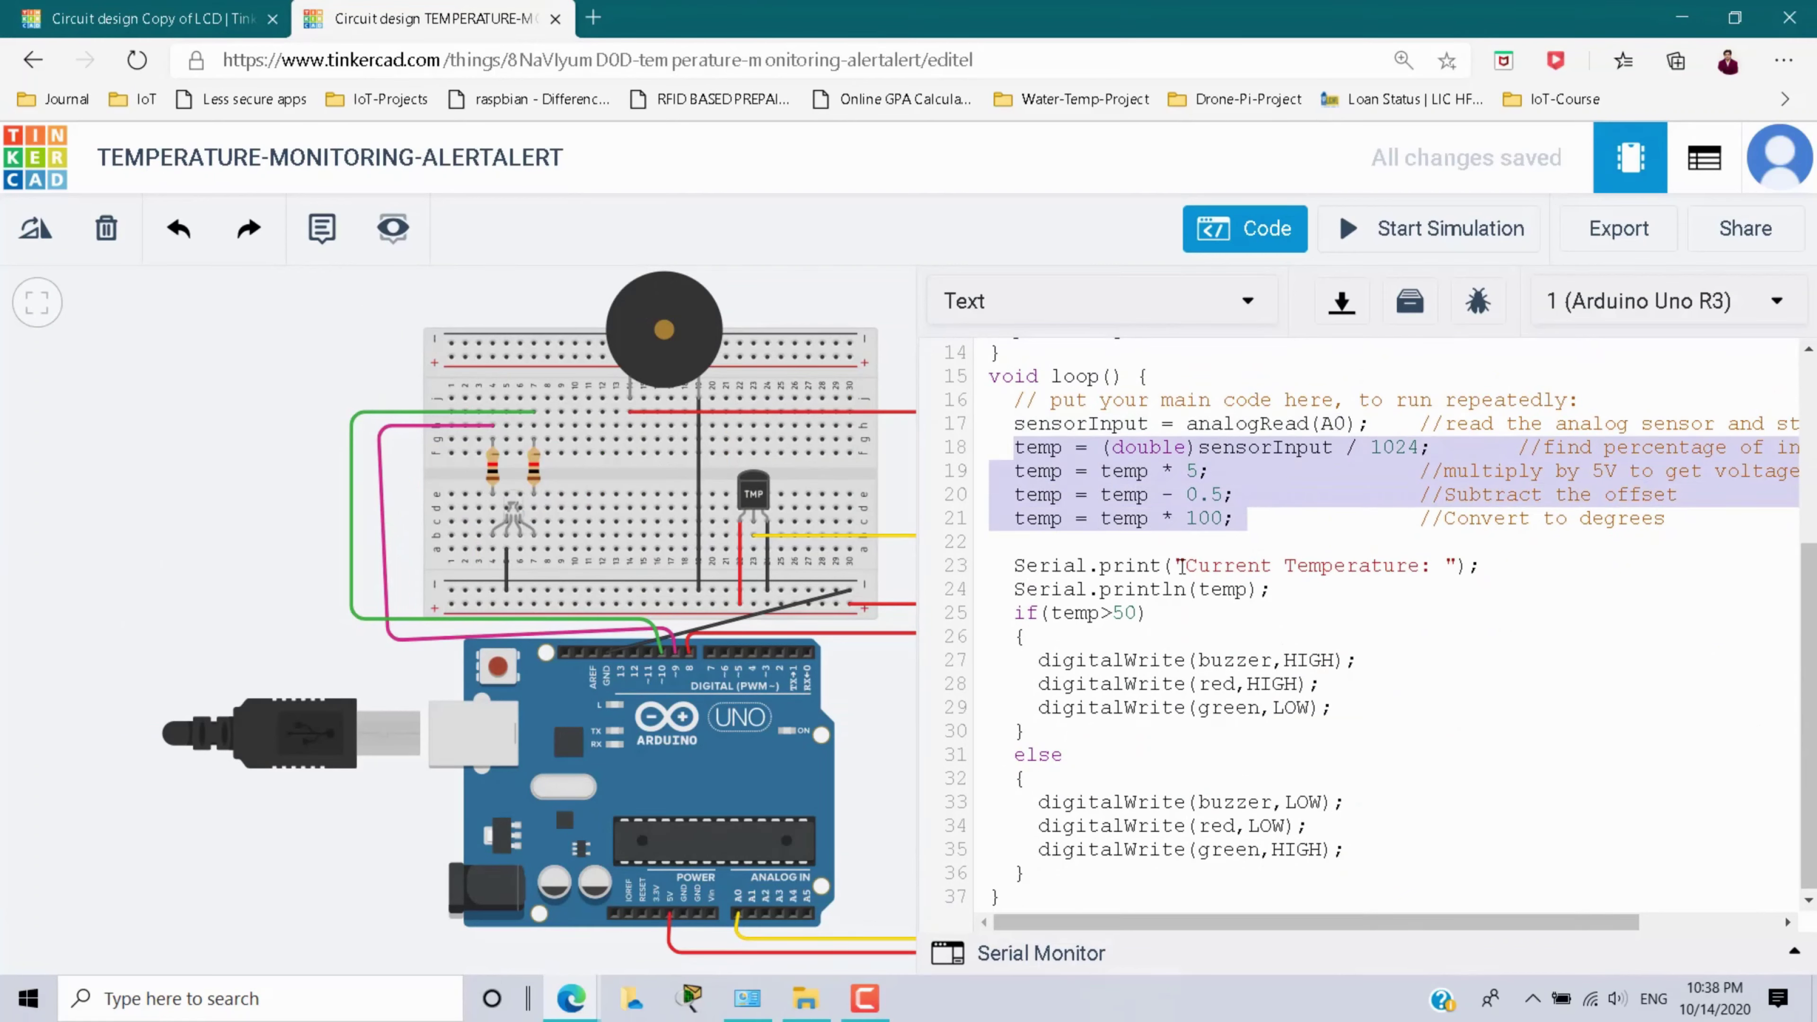
left_click_drag(1182, 565, 1346, 567)
left_click_drag(1016, 423, 1026, 874)
key("ctrl+c")
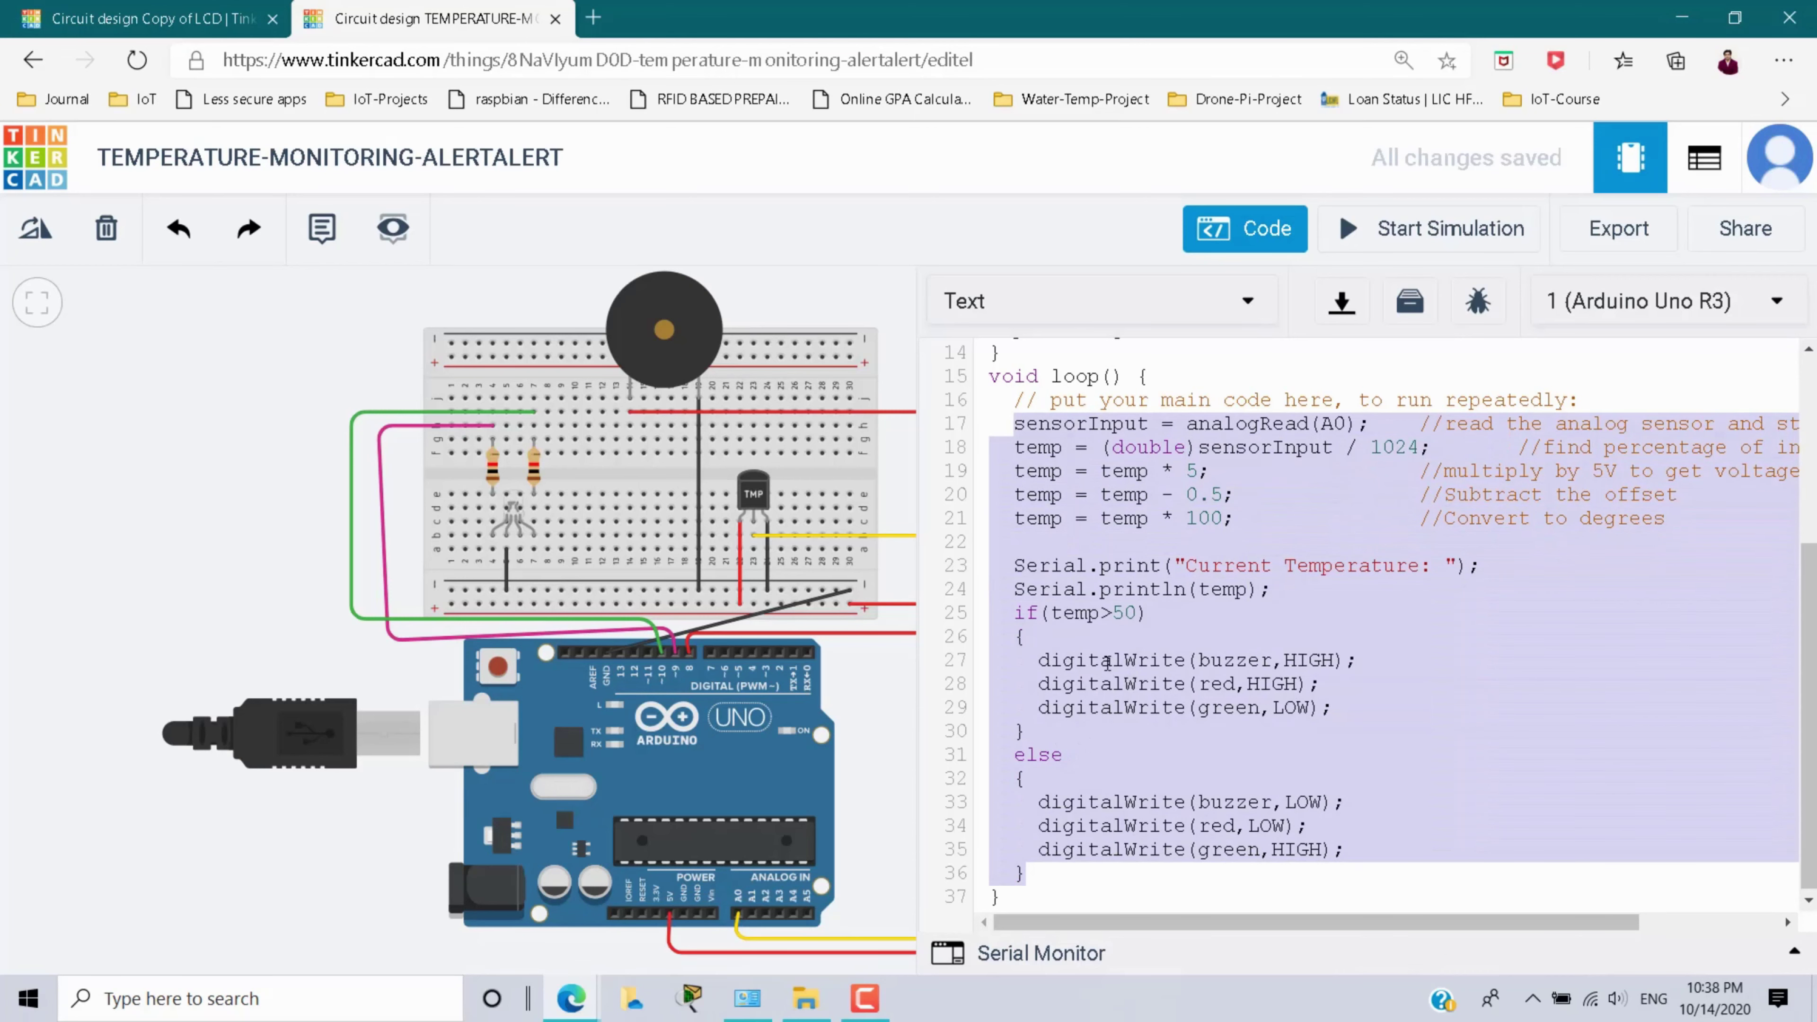
scroll(1159, 705, "down", 1)
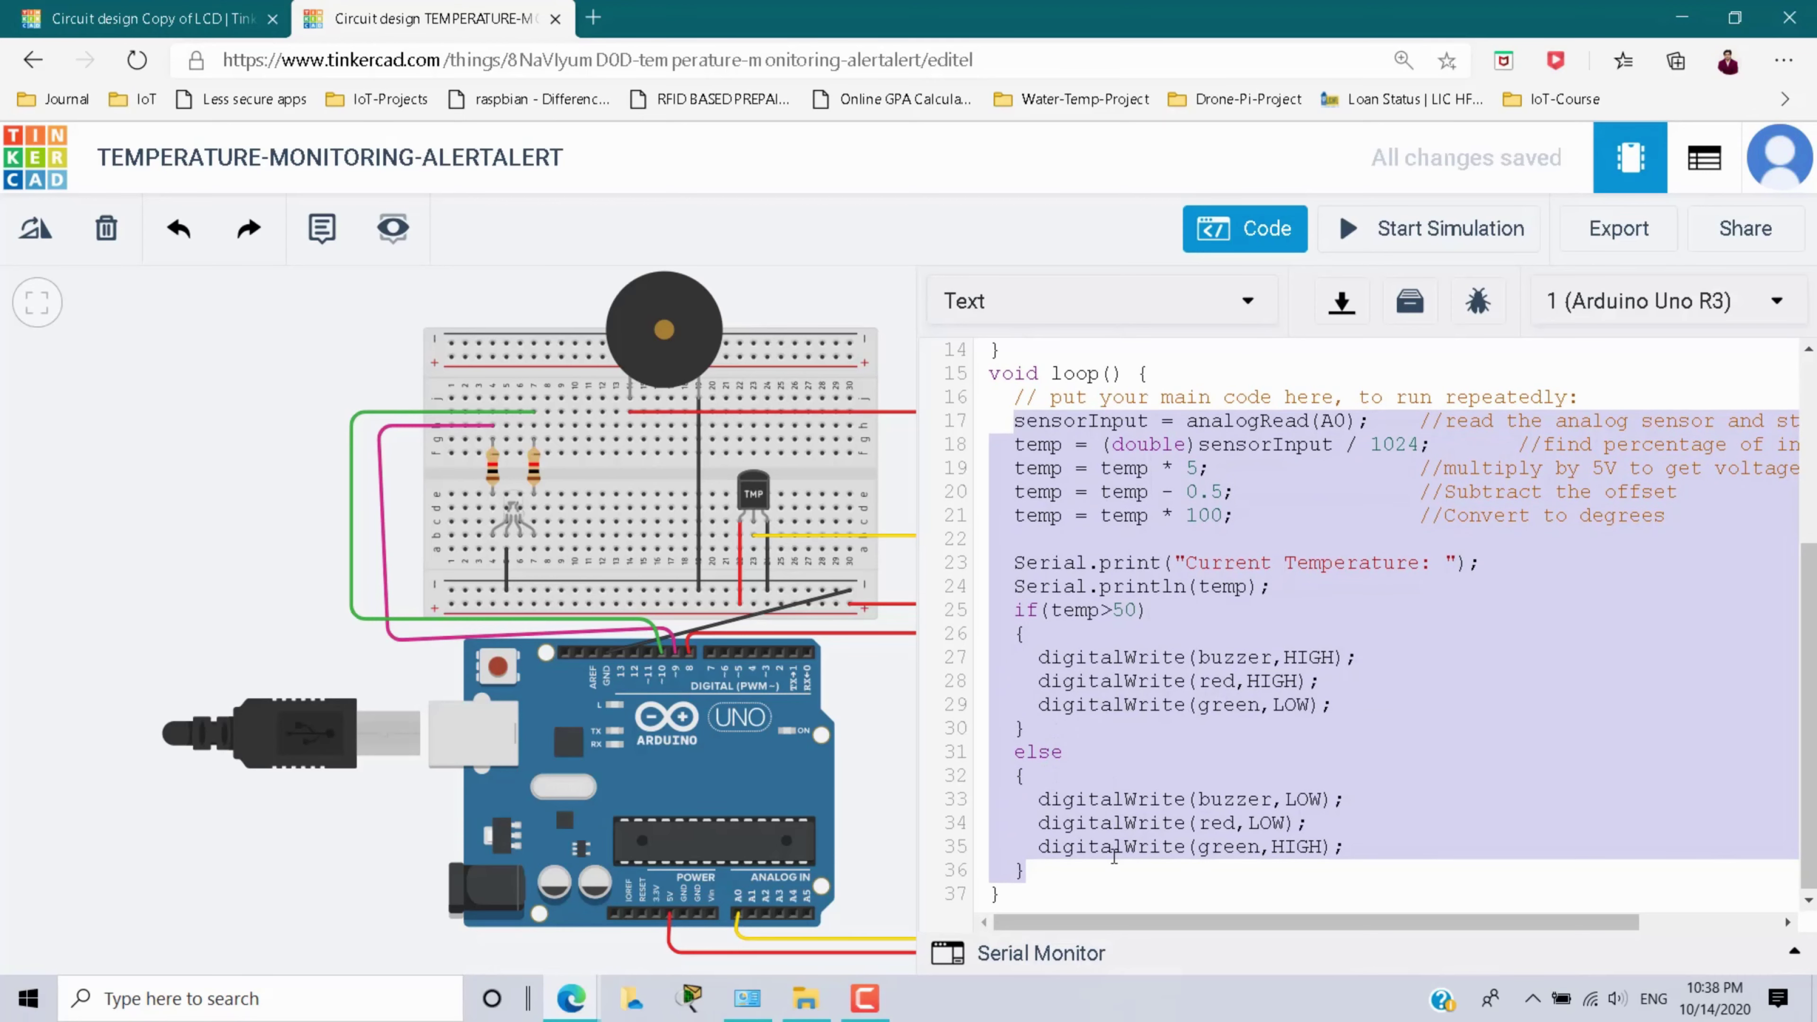
- Paste the copied code on a new line after void loop() { in the LCD sketch
key("ctrl+shift+Tab")
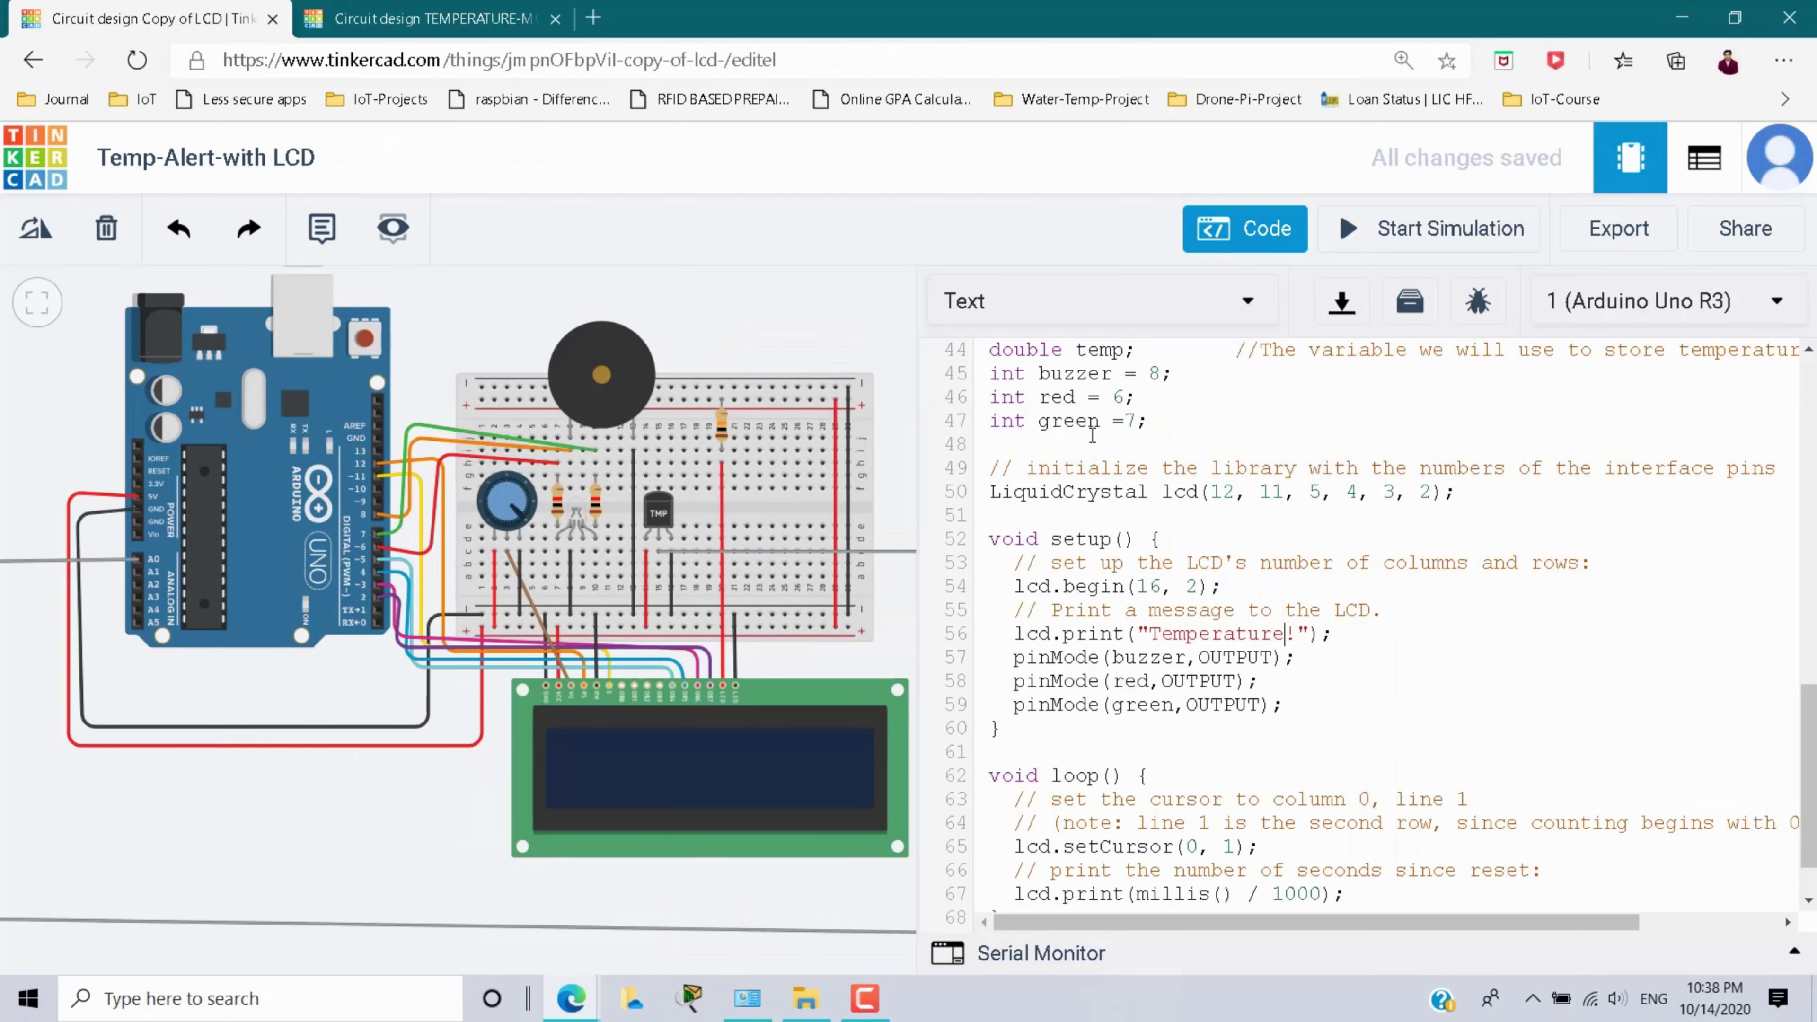
scroll(1339, 617, "down", 1)
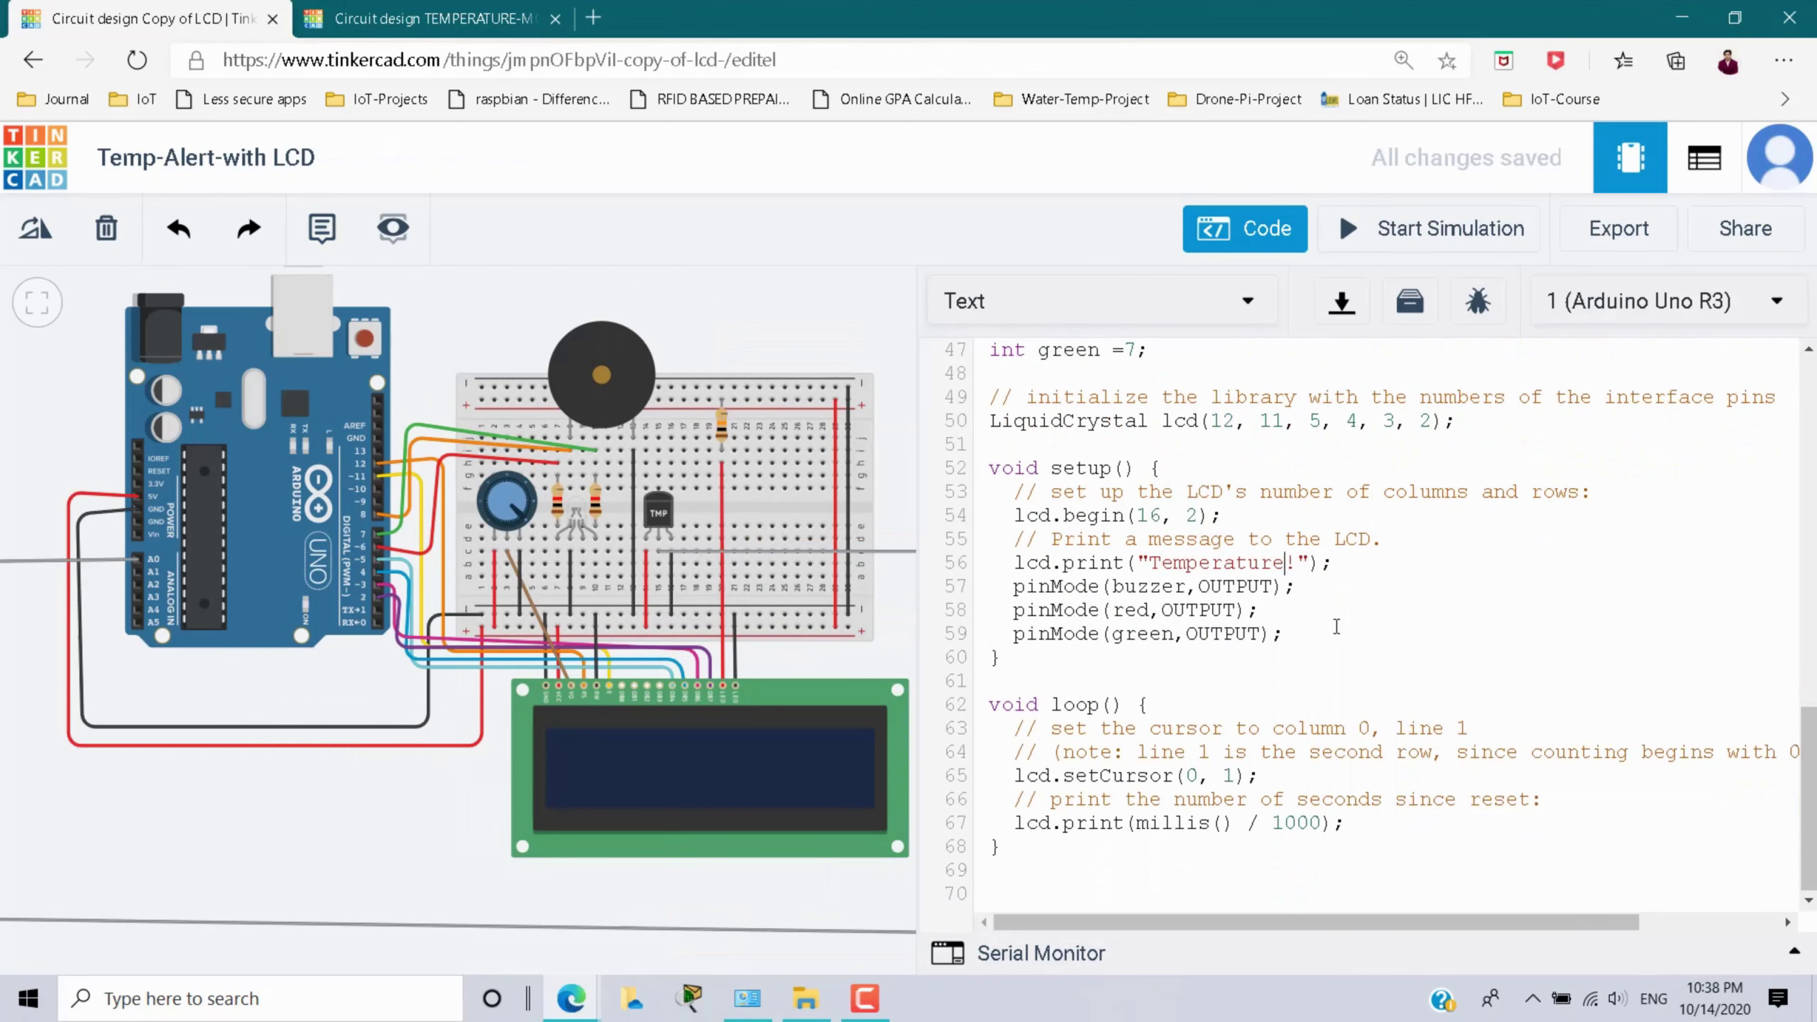
left_click(1160, 710)
key("Return")
key("ctrl+v")
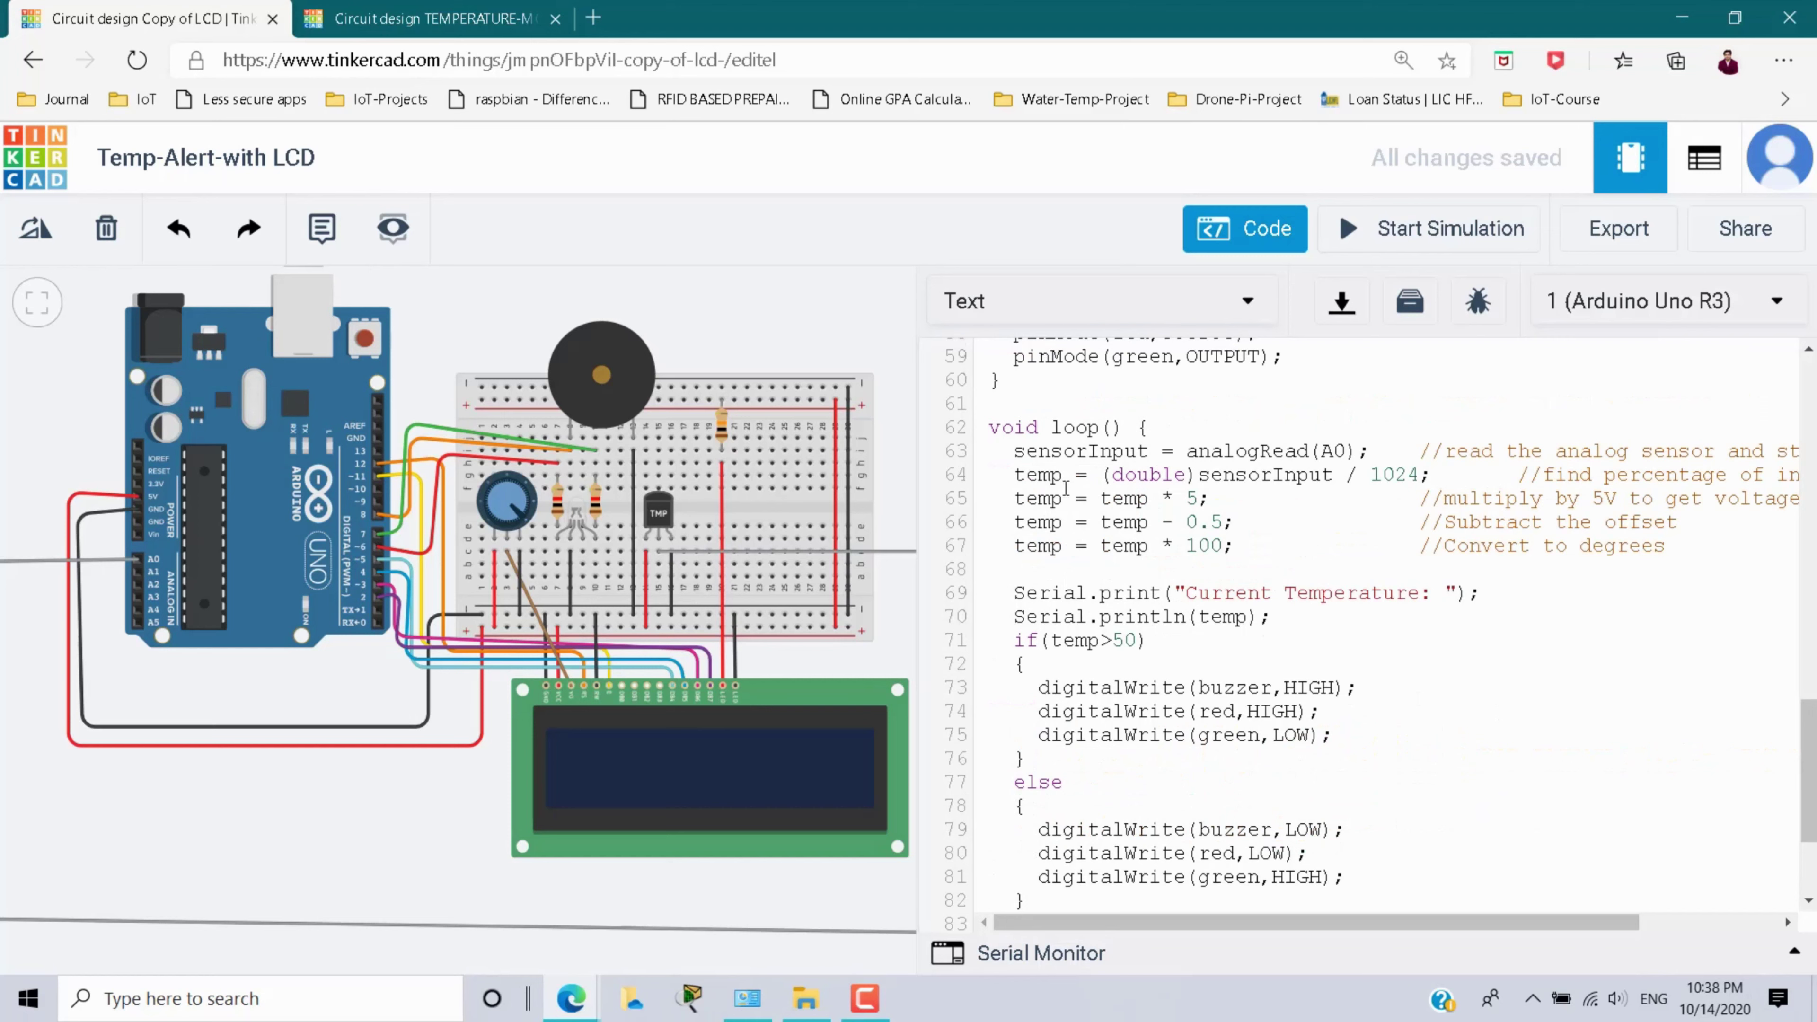
- Review the pasted loop: A0 reading, temp conversion, serial printout and red/green alert branches
double_click(1076, 430)
left_click(1105, 456)
left_click_drag(1322, 451, 1343, 451)
left_click_drag(1019, 474, 1253, 540)
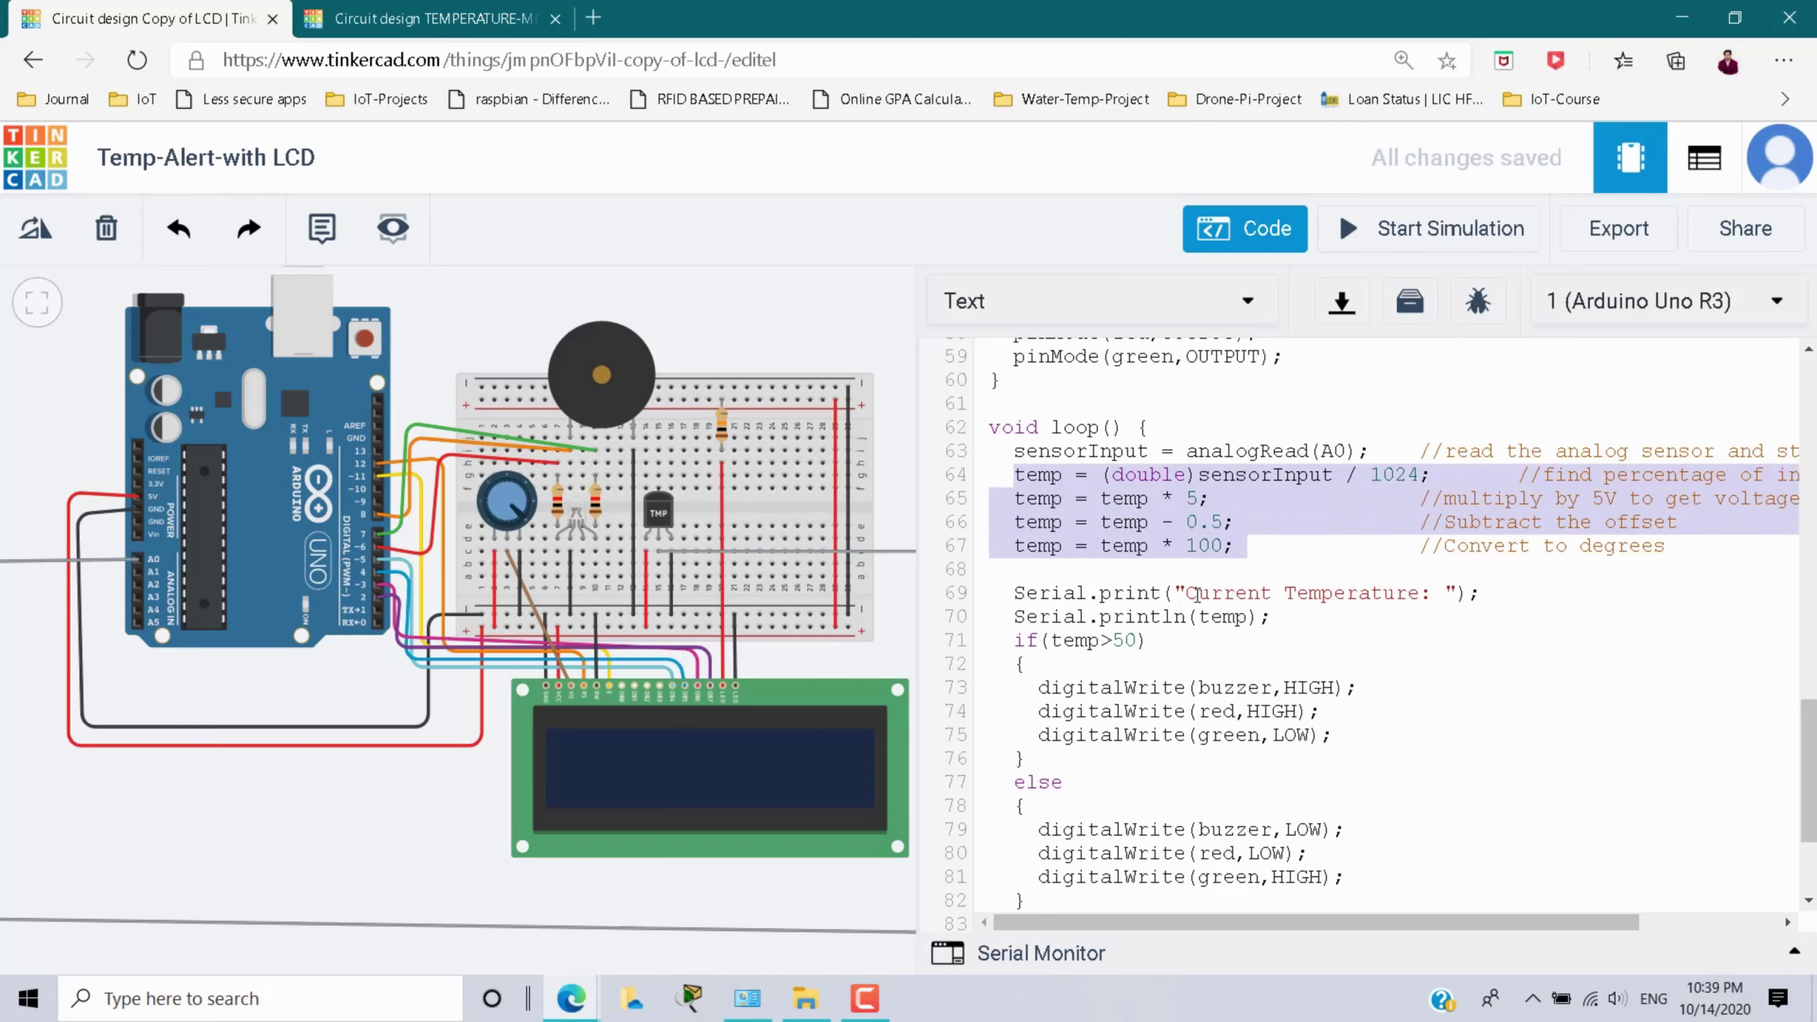
left_click_drag(1186, 593, 1407, 592)
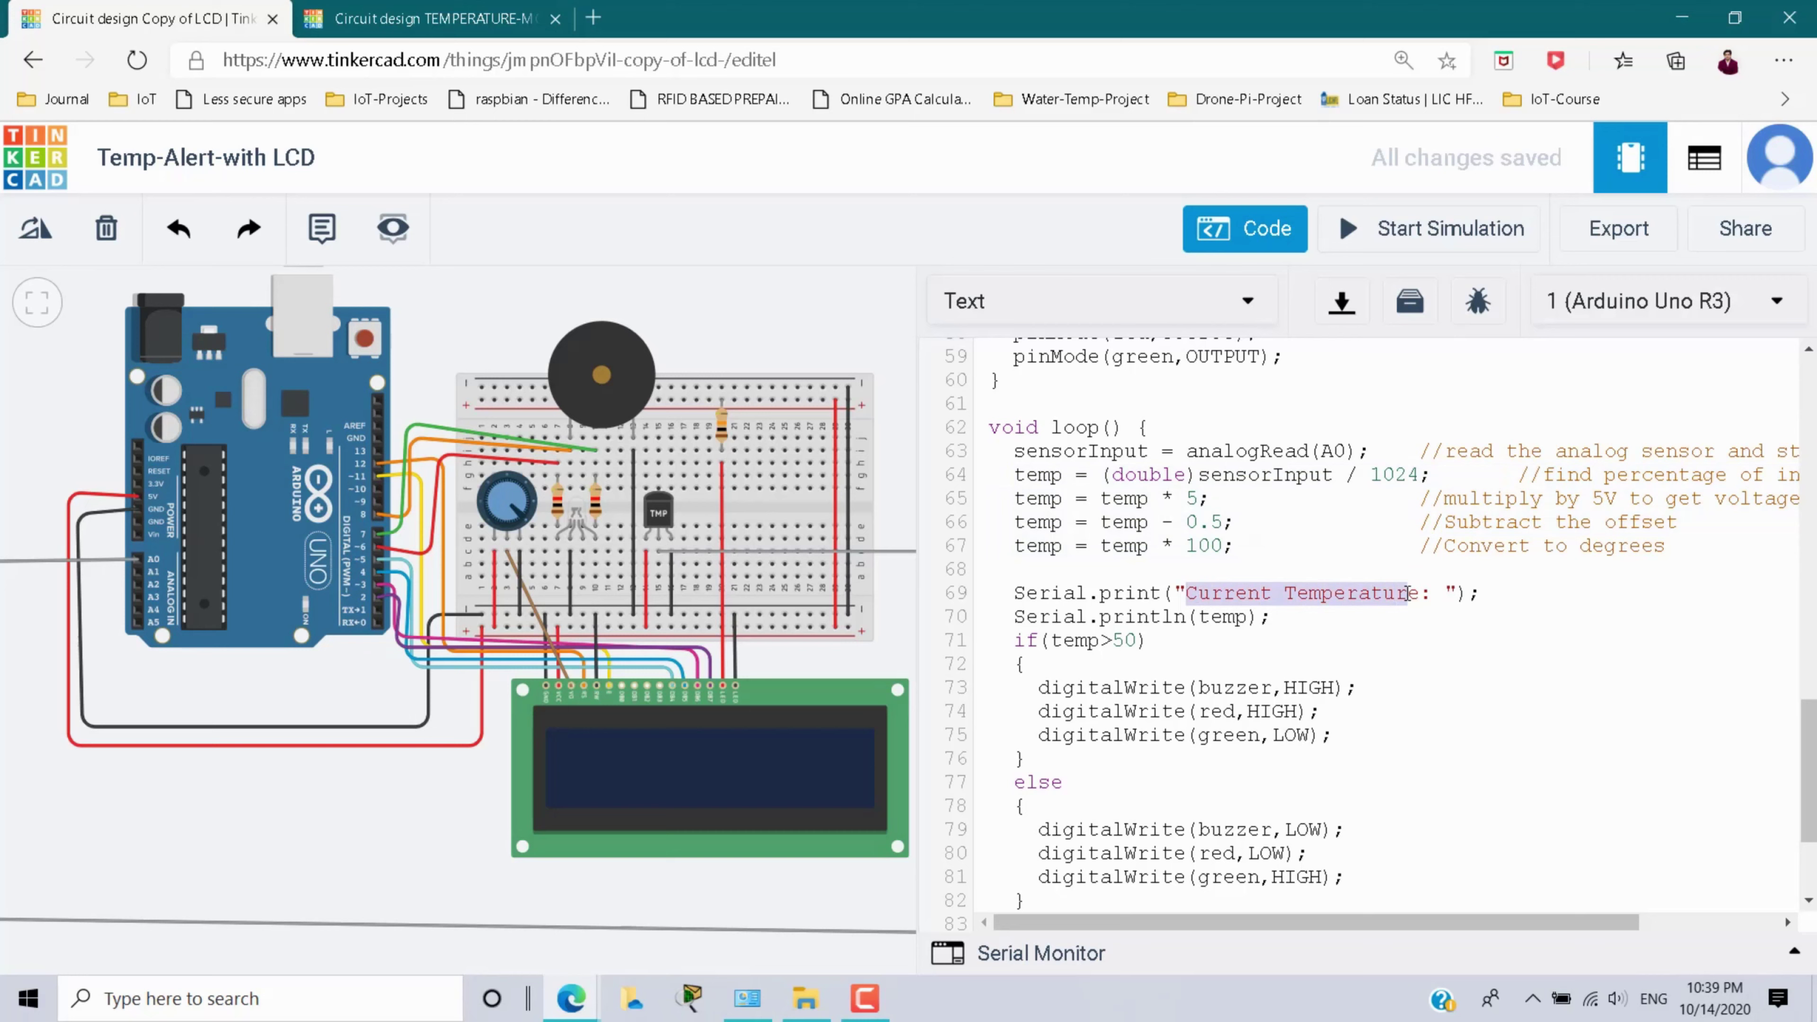
double_click(1227, 617)
double_click(1033, 545)
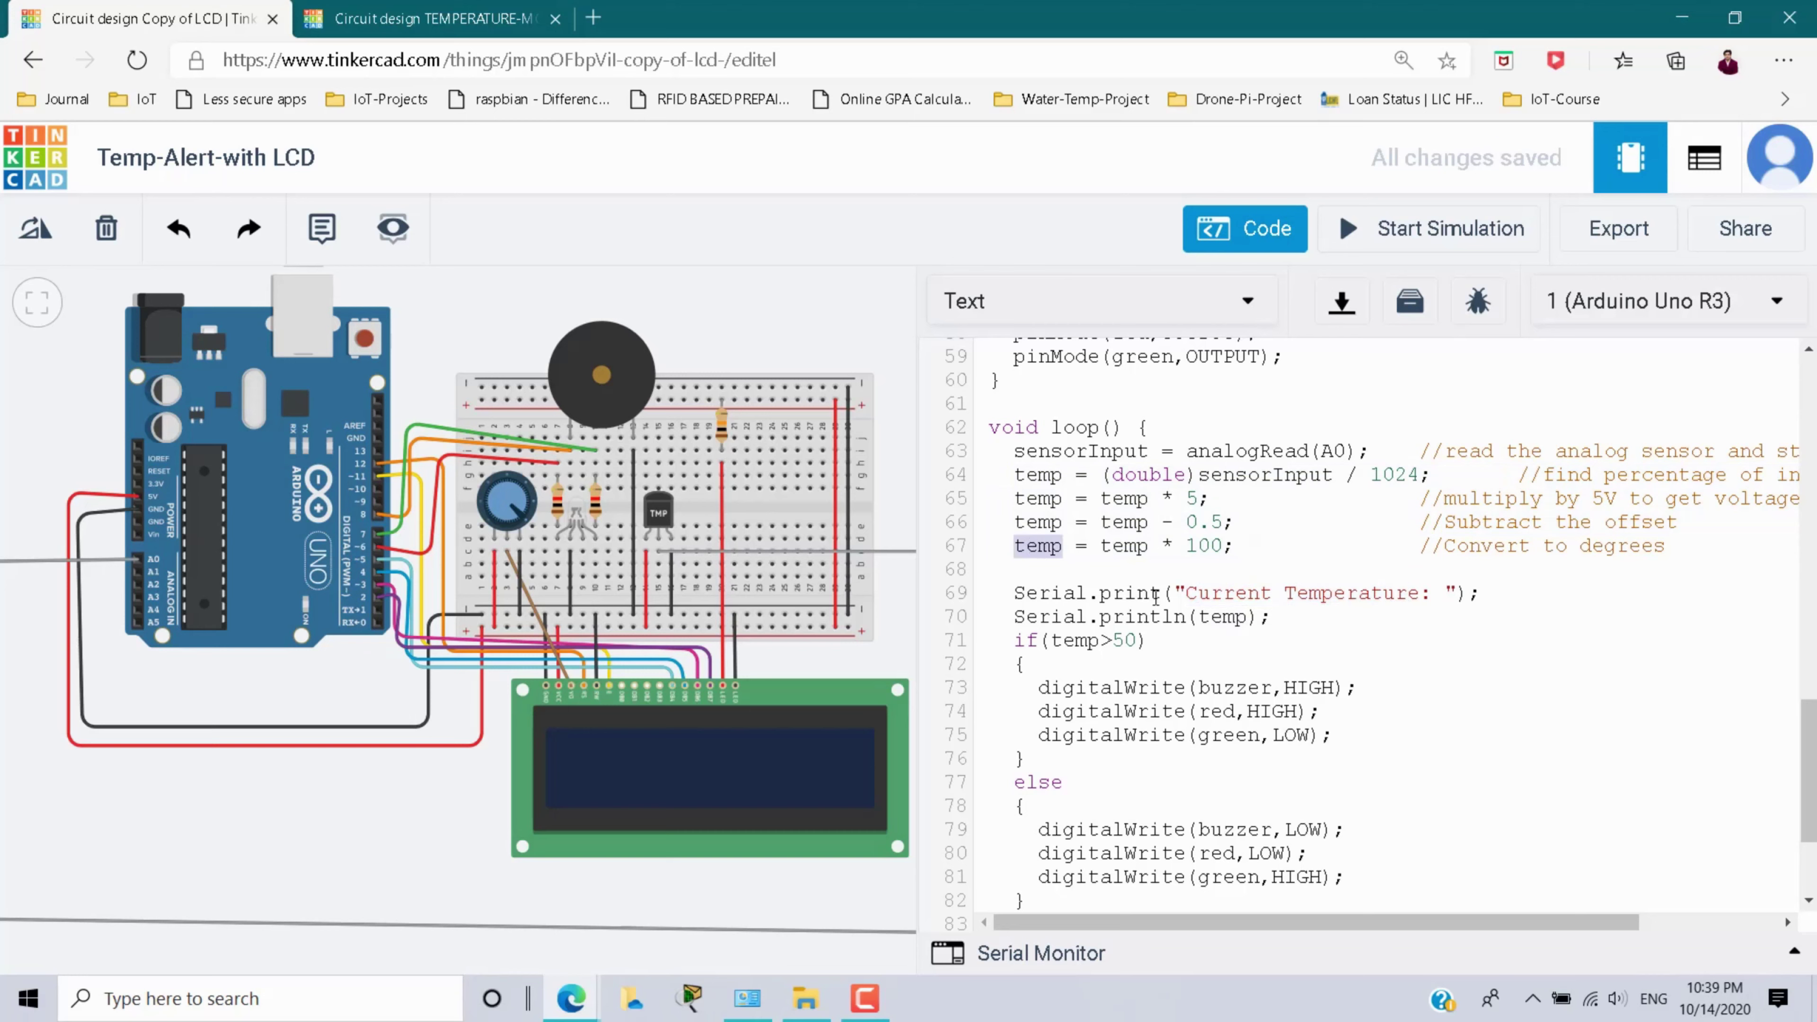
left_click(1082, 641)
left_click_drag(1804, 737, 1805, 779)
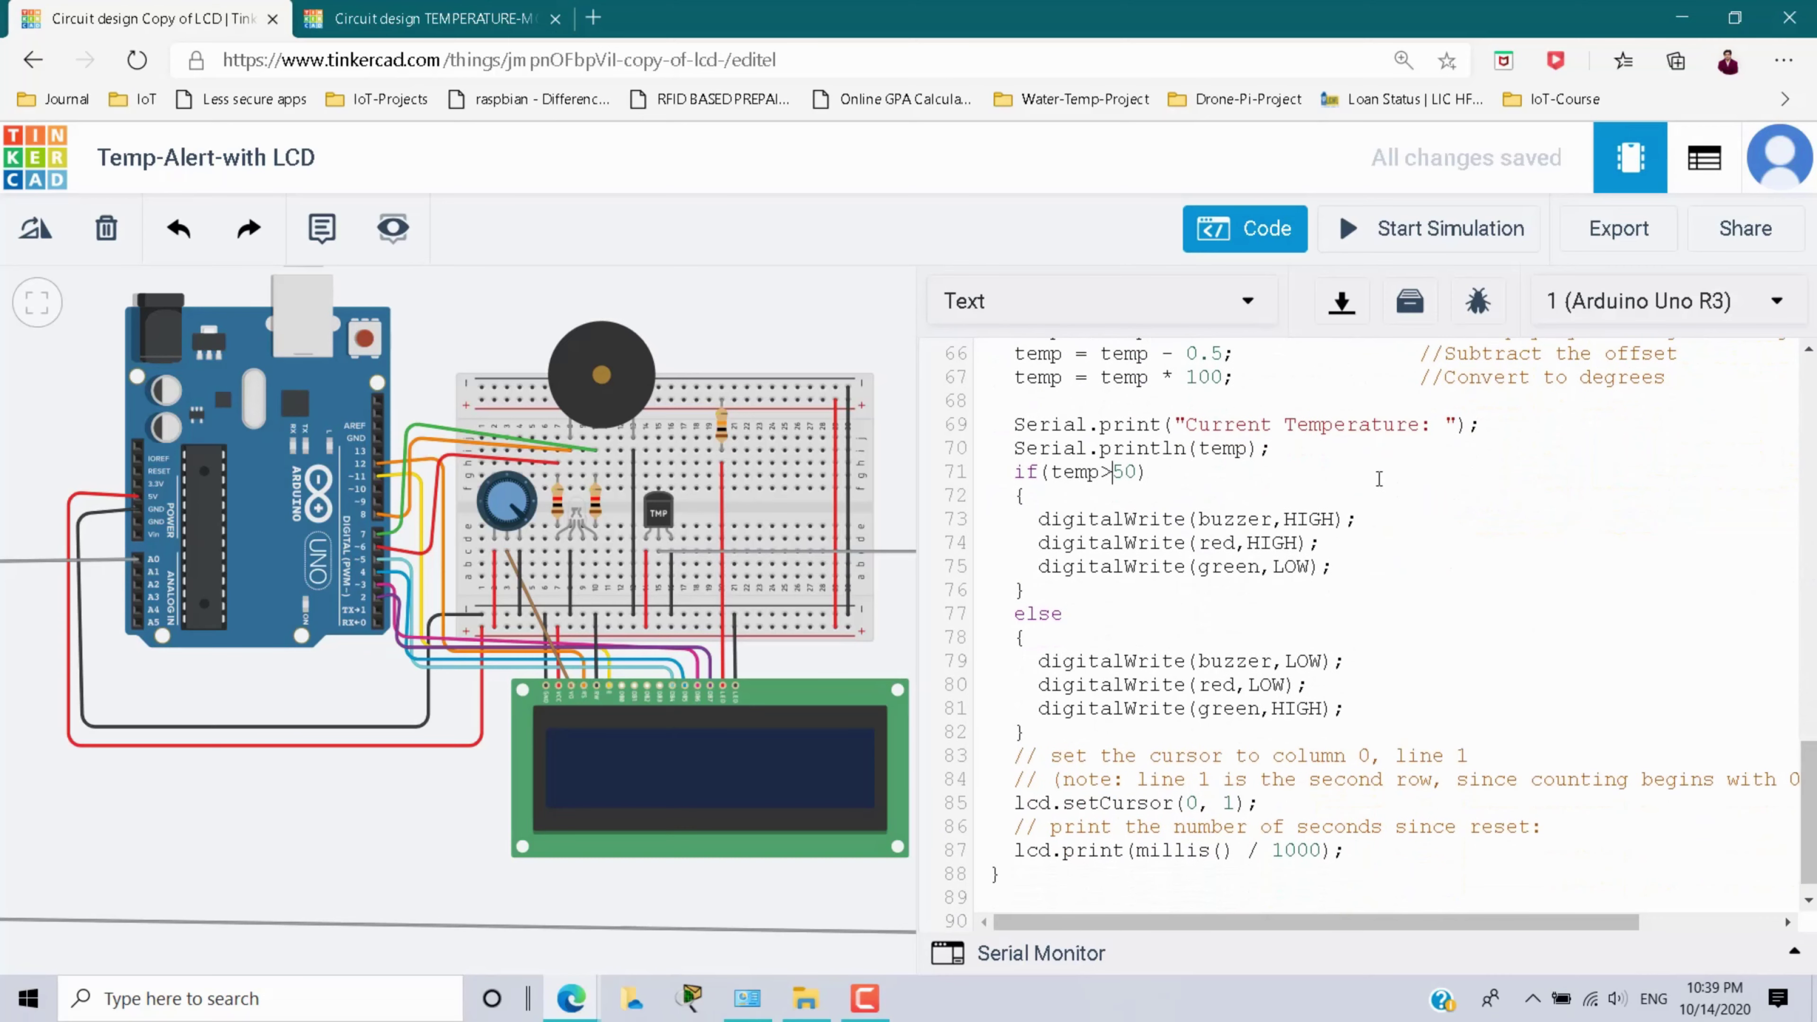
left_click(1244, 506)
double_click(1219, 543)
double_click(1247, 567)
left_click(1221, 685)
- Replace millis() / 1000 in the LCD print line with temp
scroll(1811, 760, "down", 1)
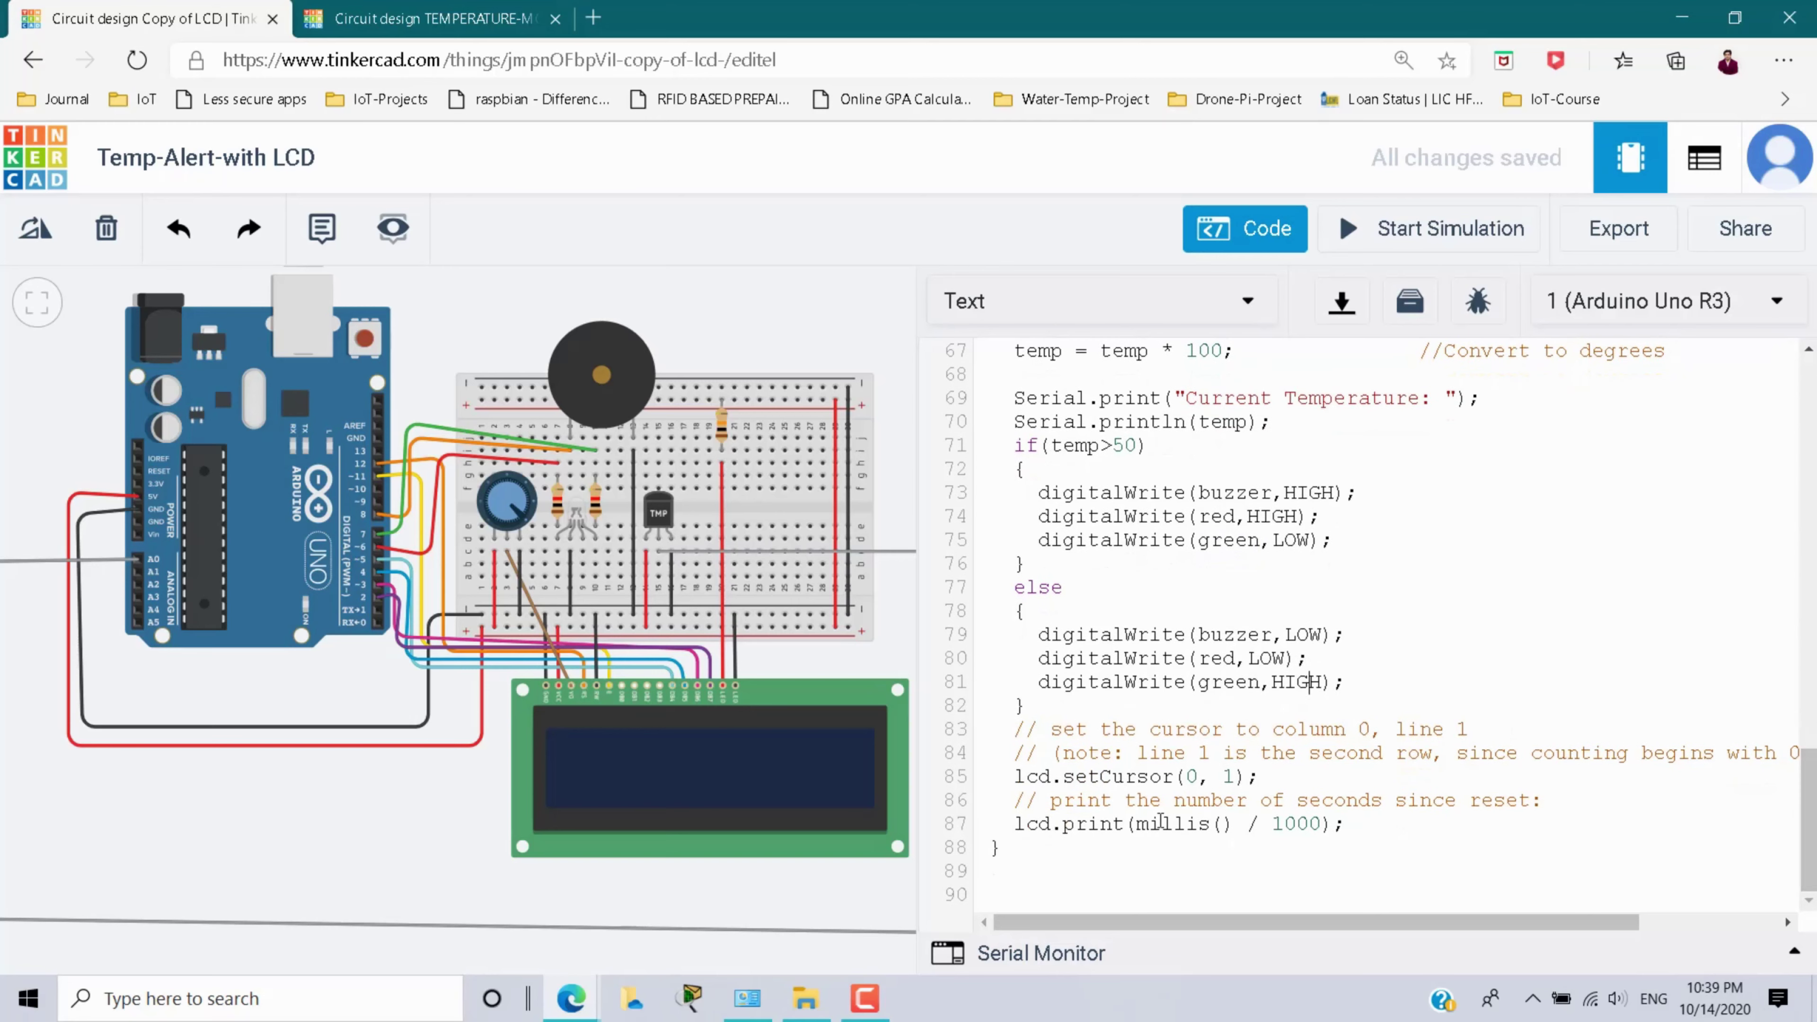
left_click_drag(1137, 825, 1322, 829)
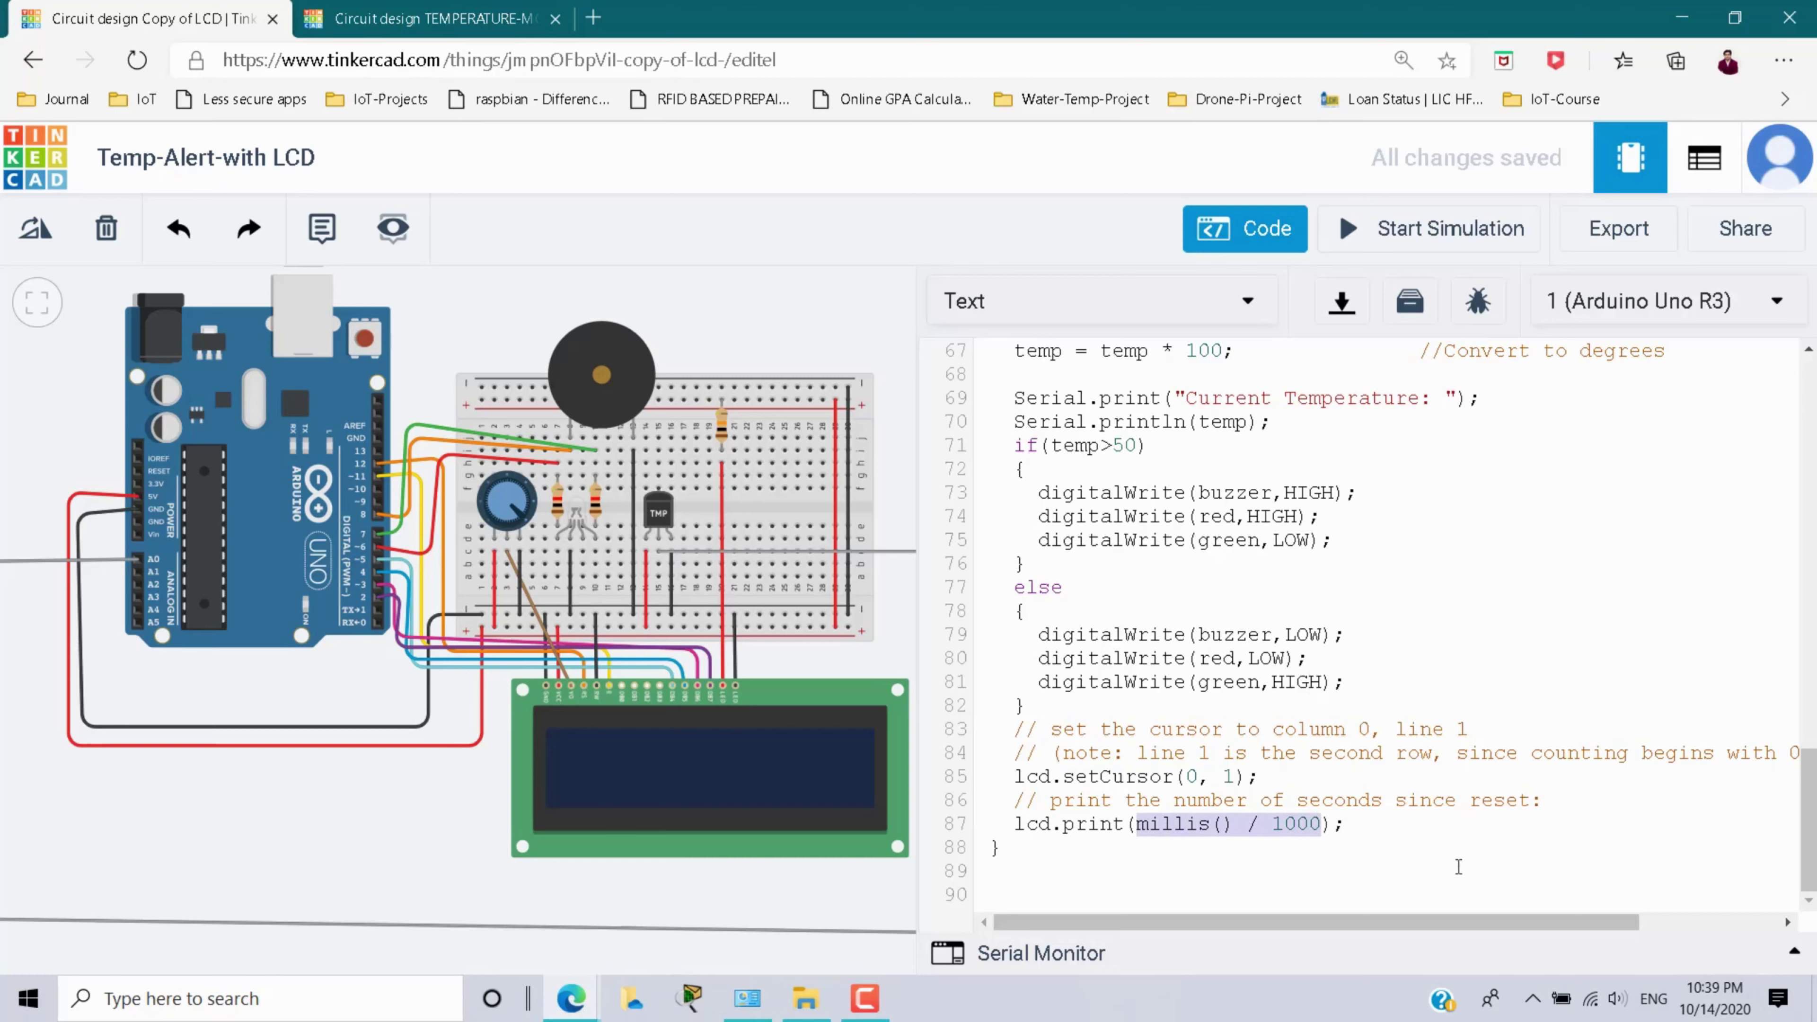
type("temp")
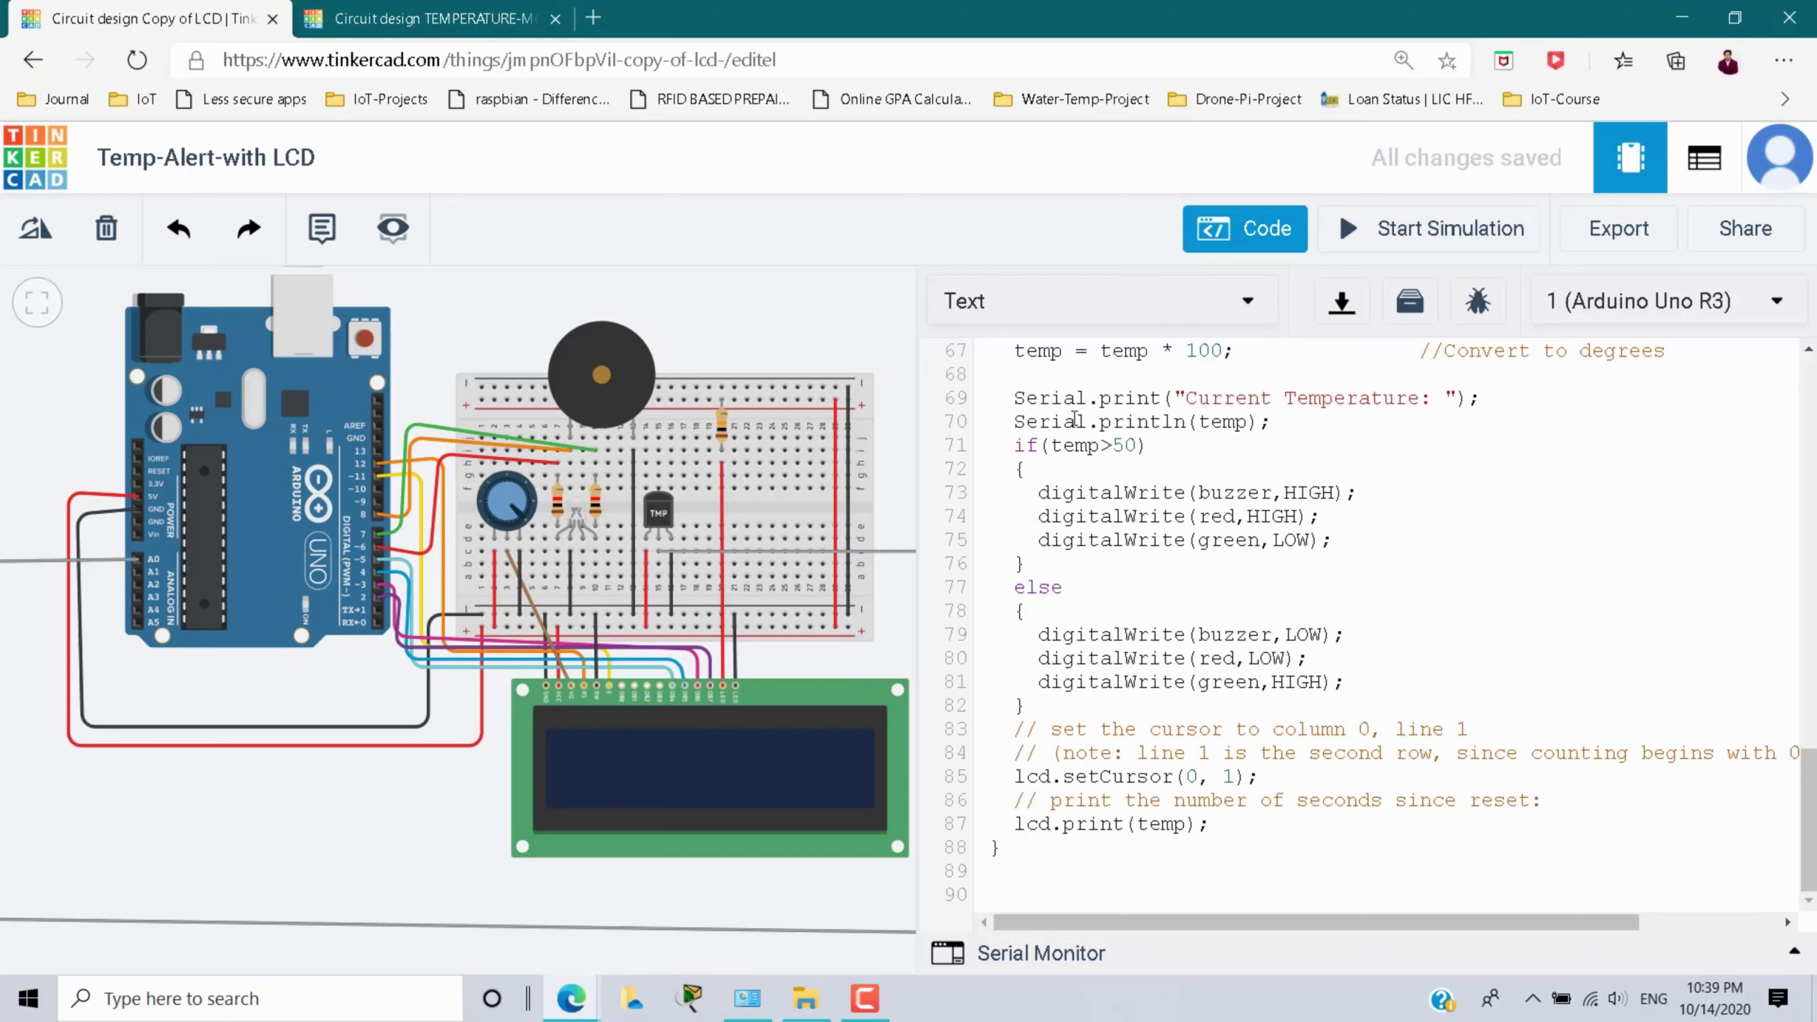
double_click(1051, 352)
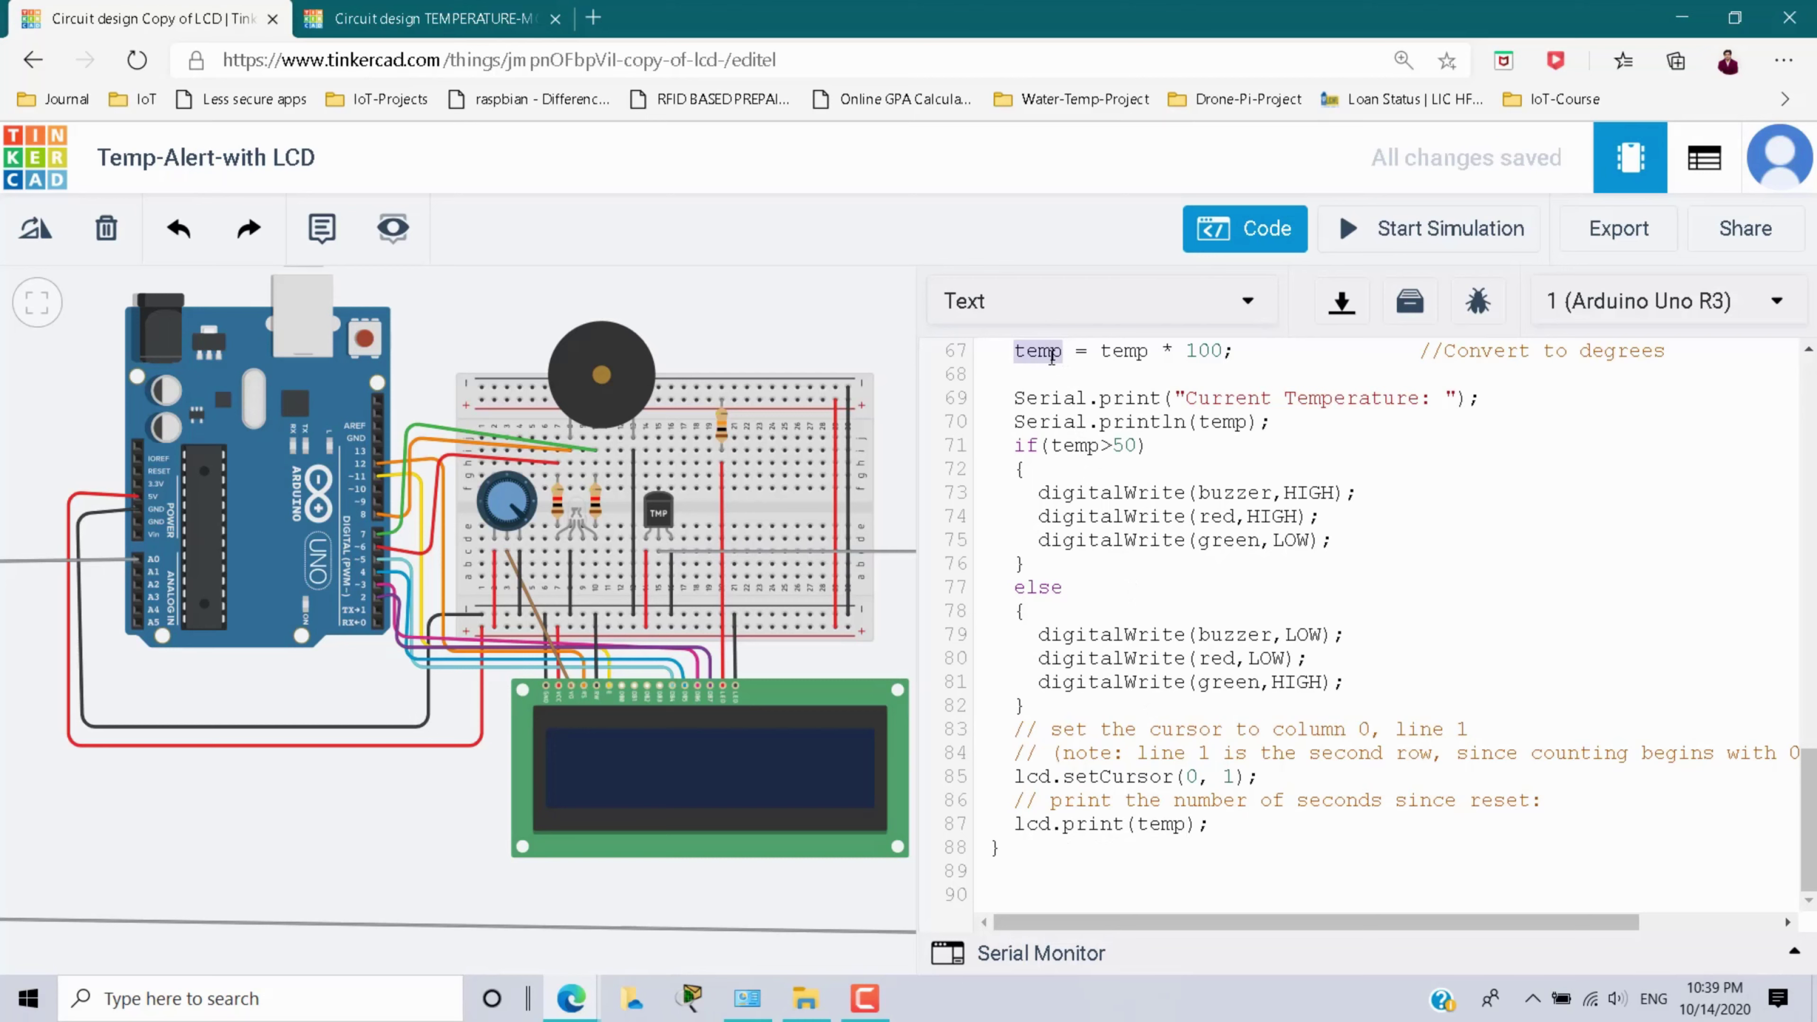
double_click(1175, 832)
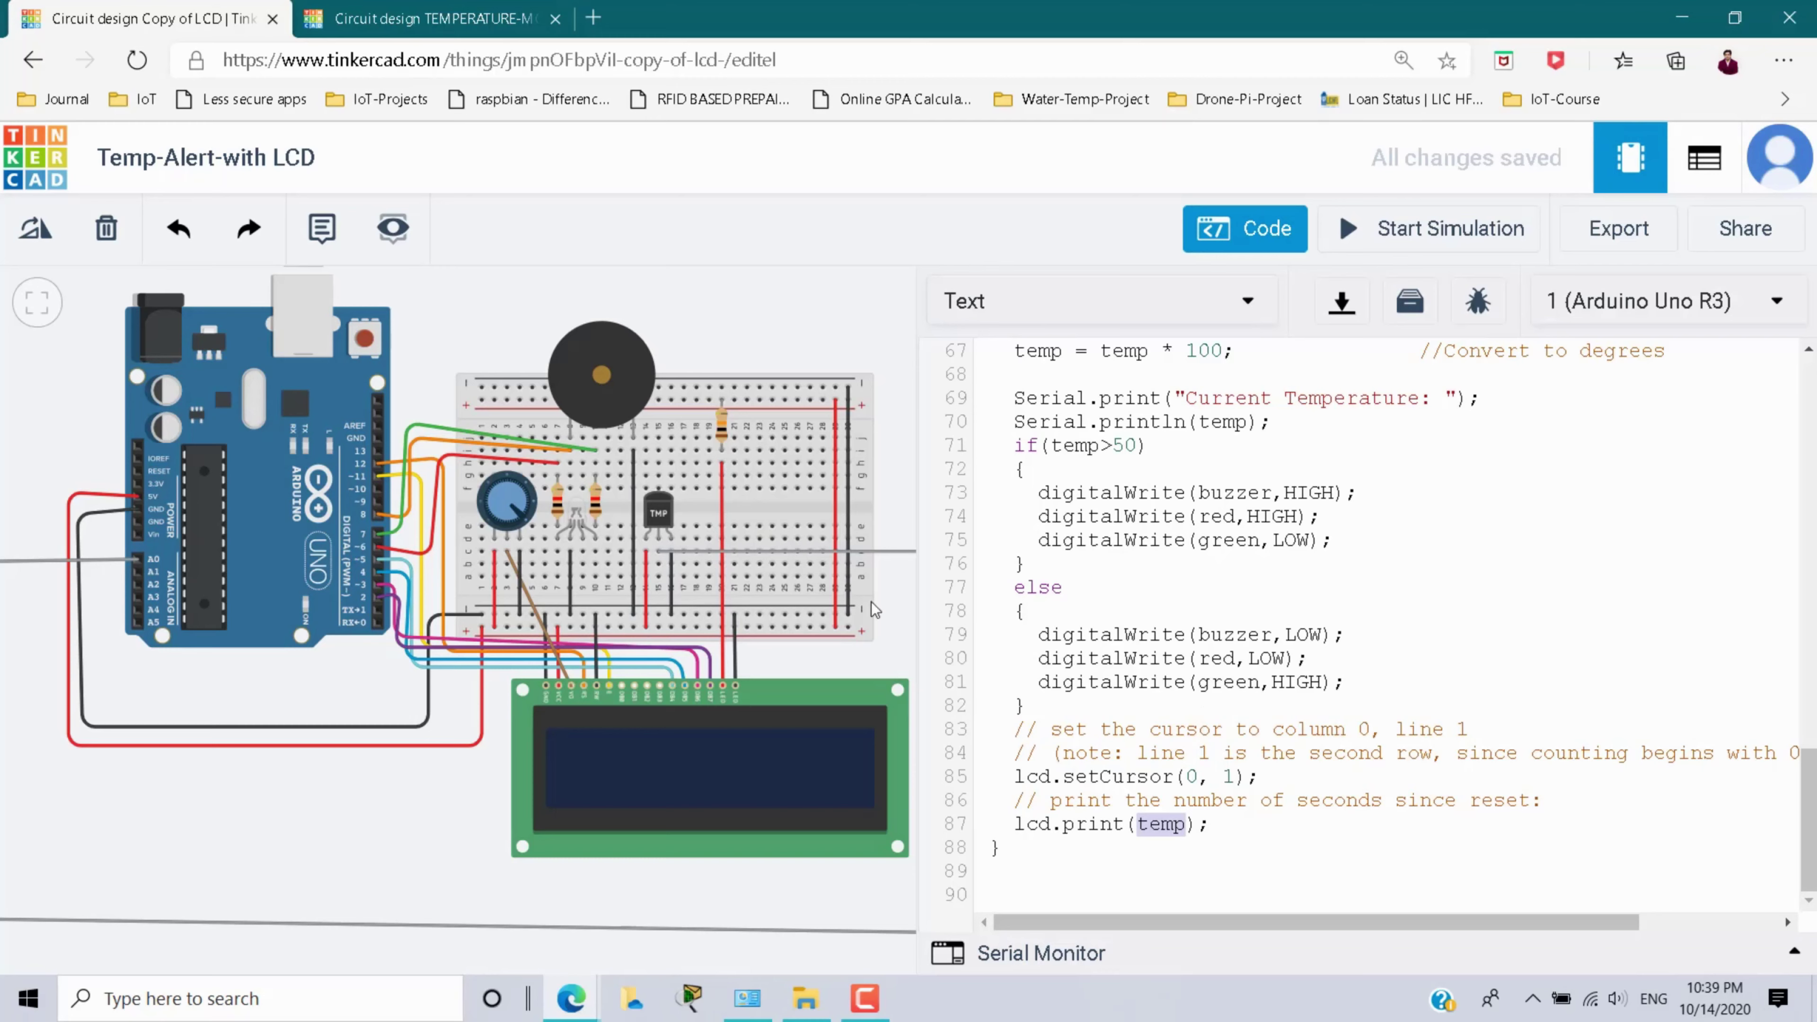
- Start the simulation, push the TMP36 temperature above 50 to show 55.96, then mute audio
left_click(1462, 236)
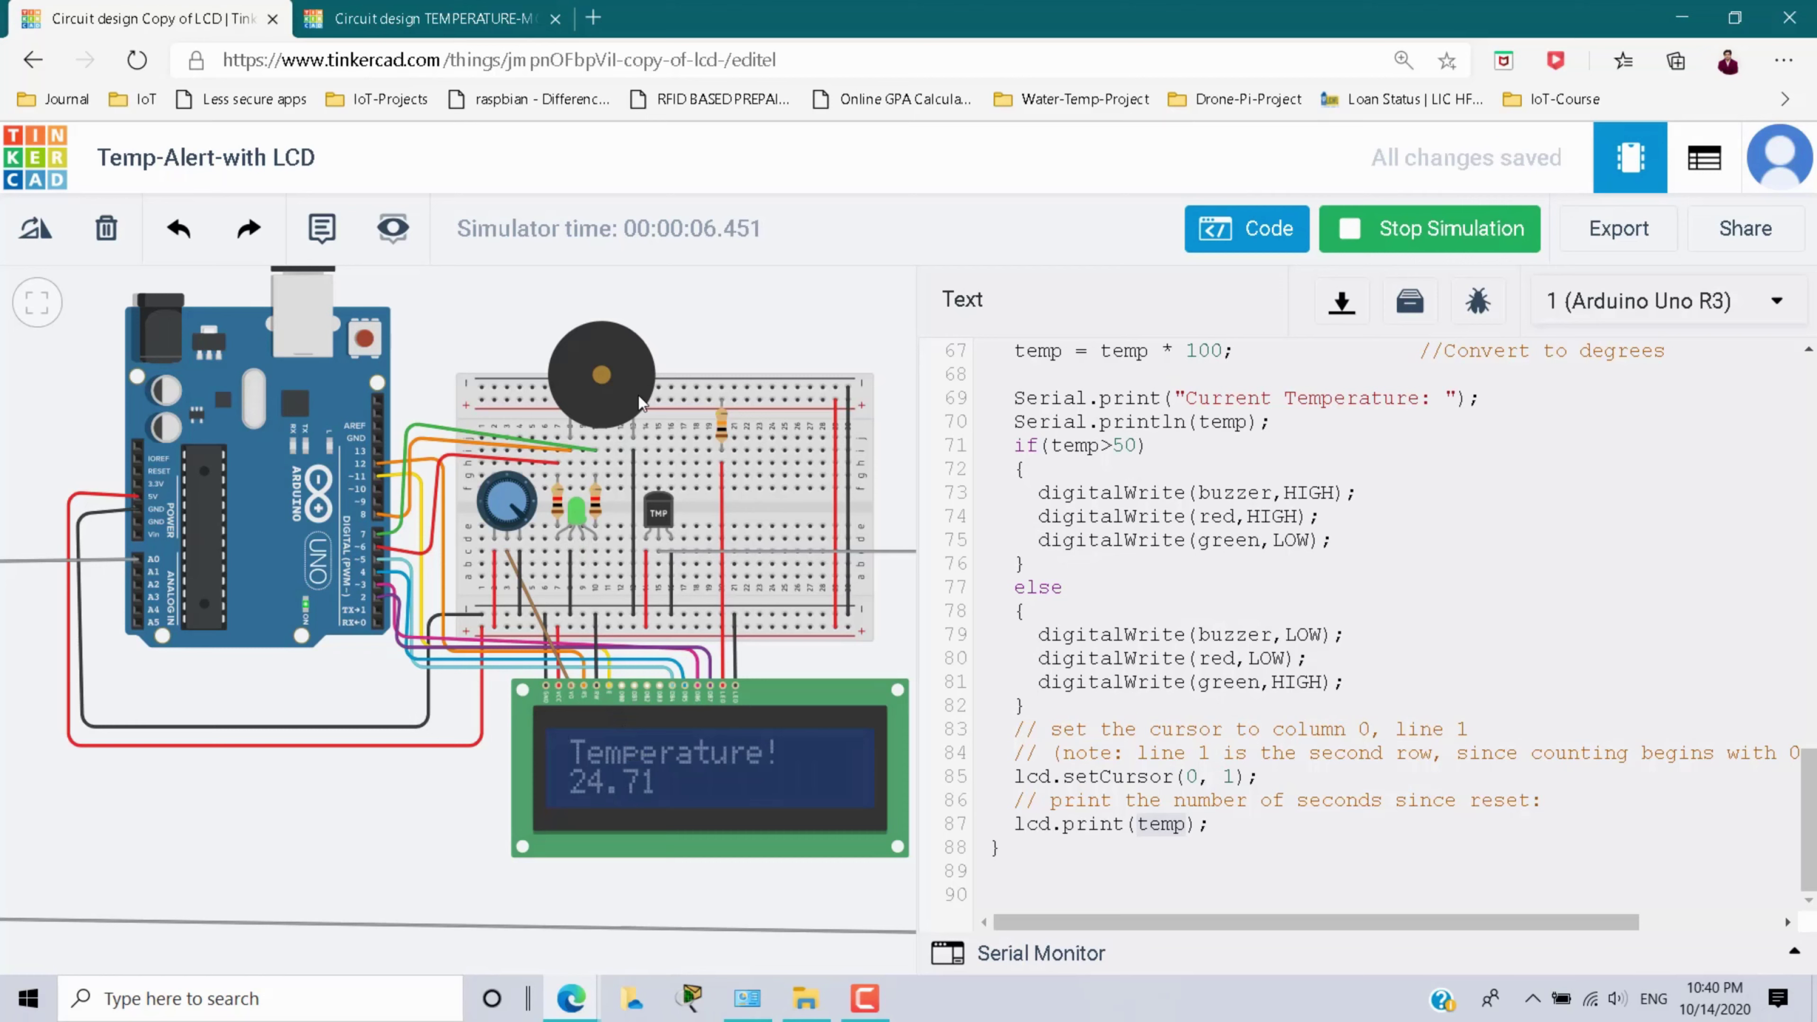
left_click(661, 517)
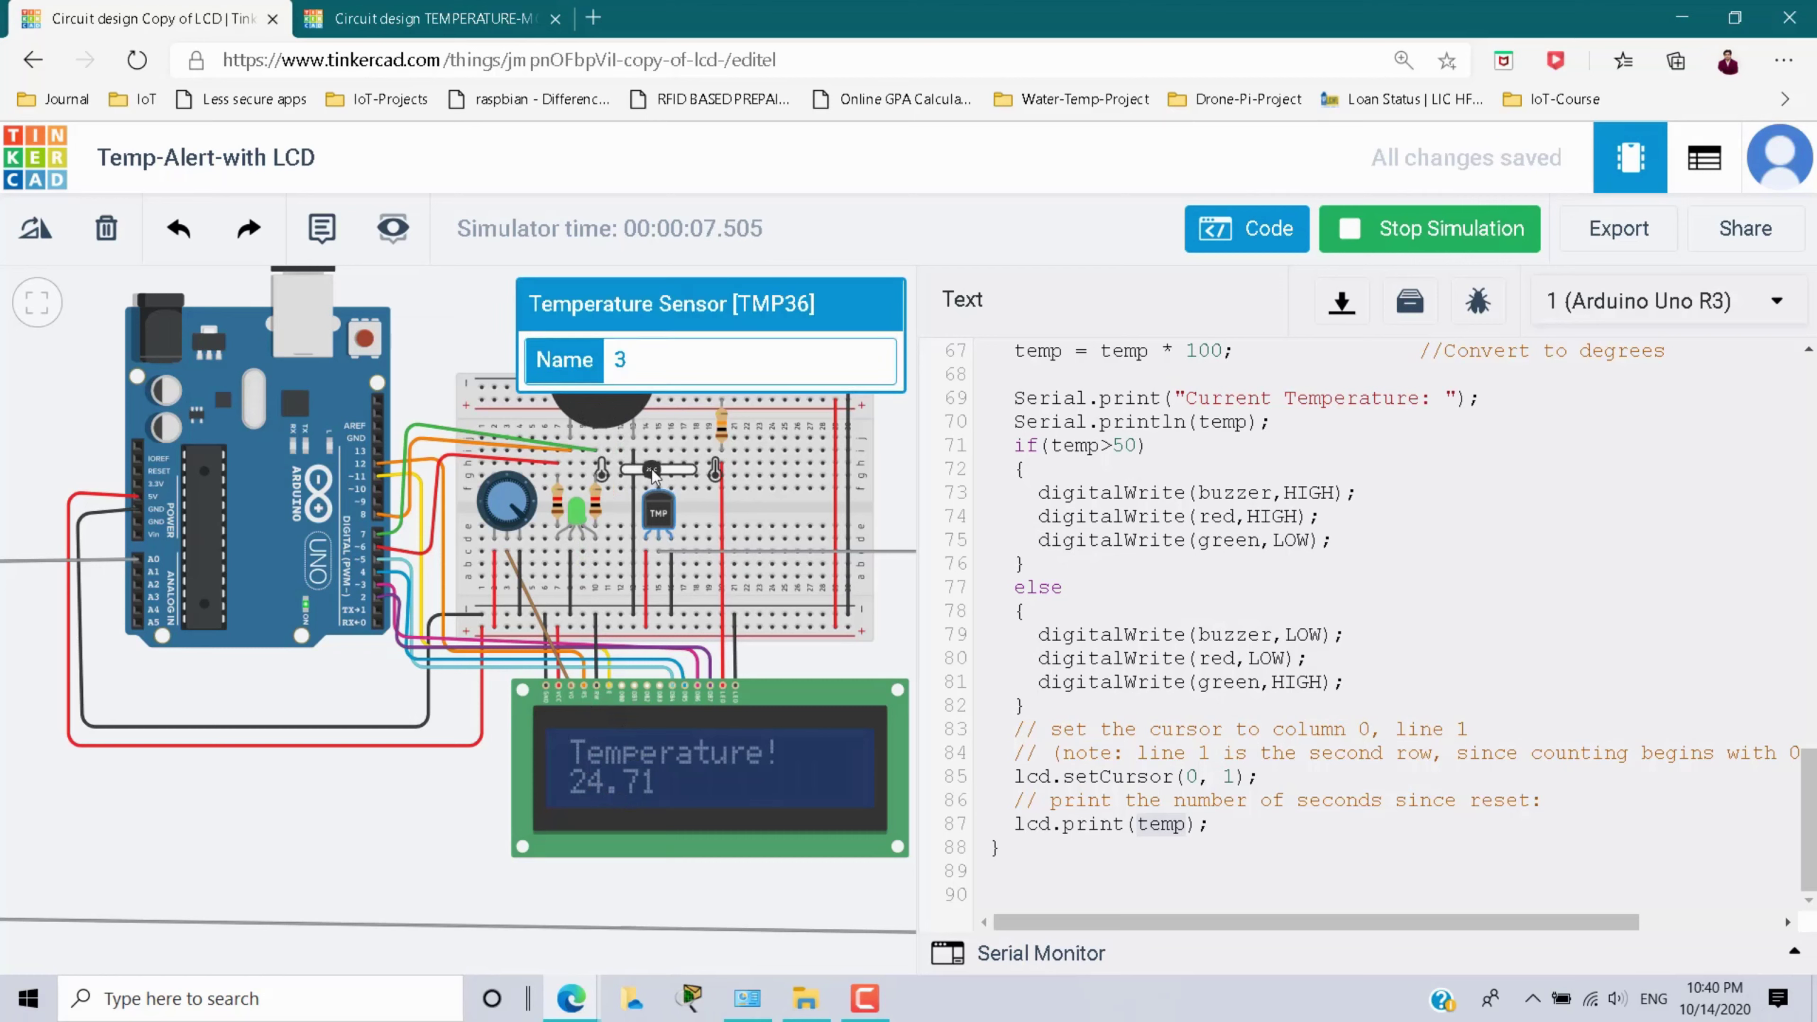
left_click_drag(653, 475, 663, 473)
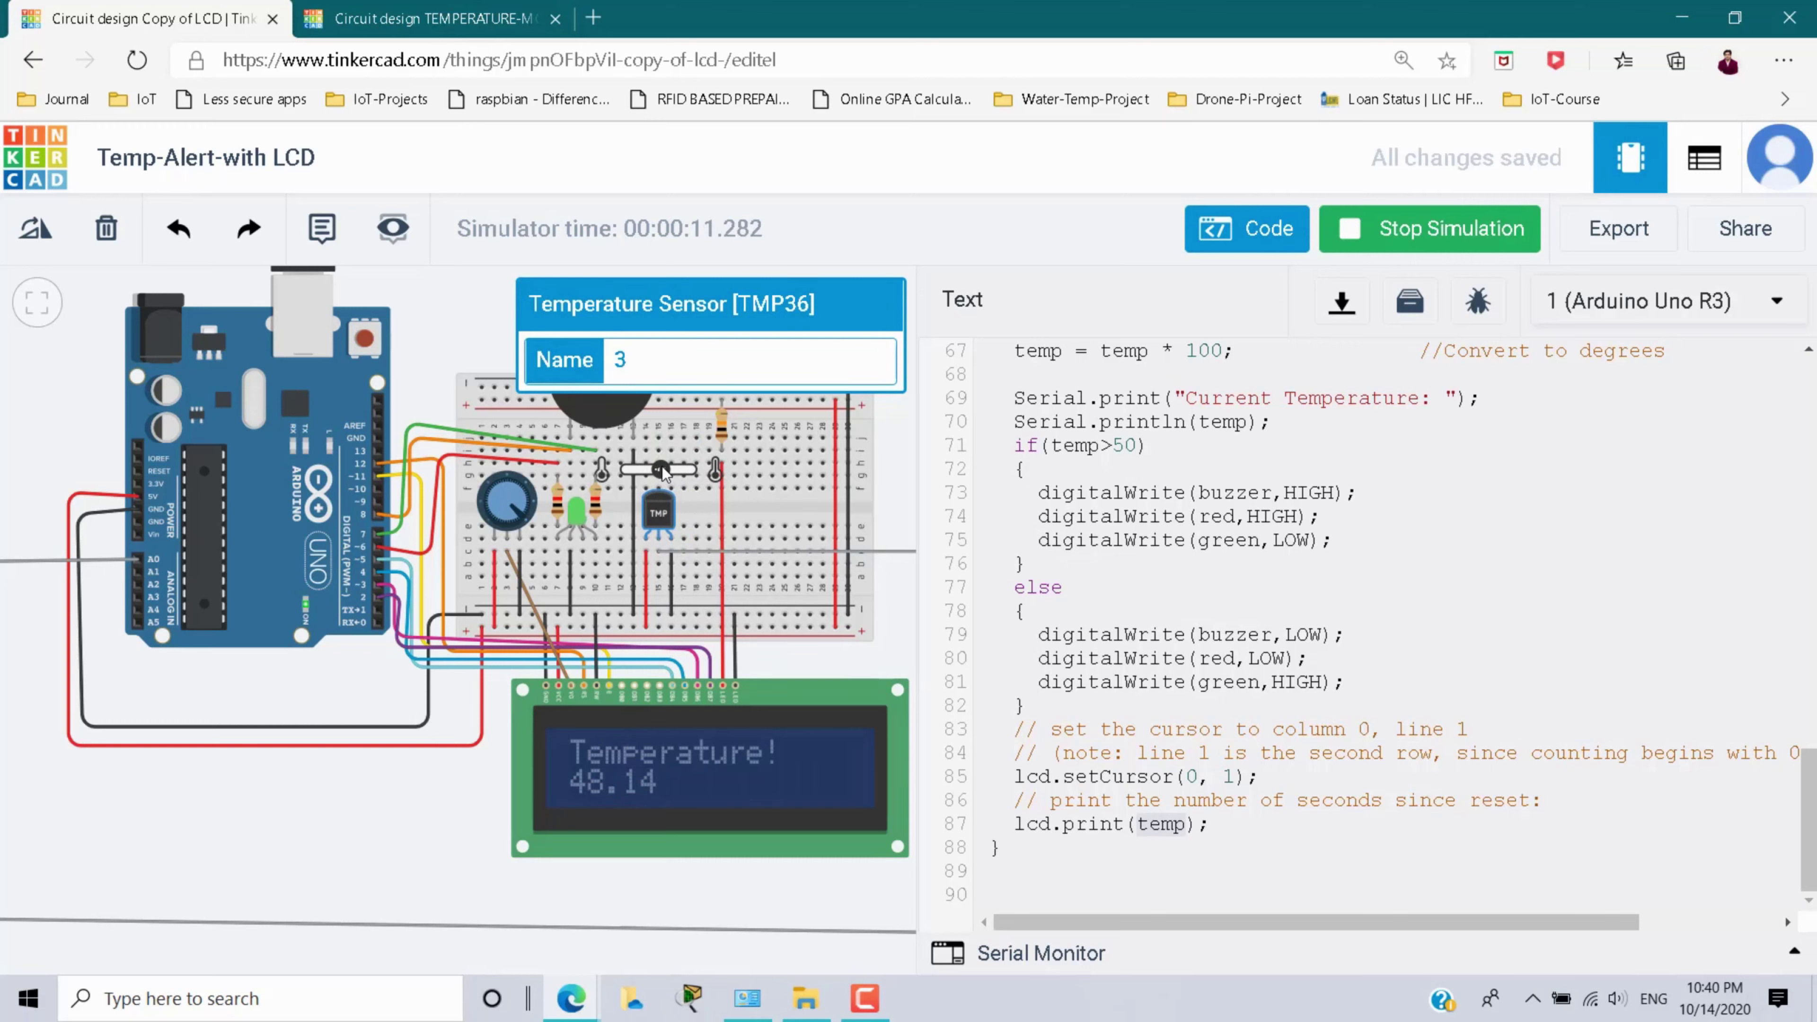
left_click_drag(662, 471, 666, 471)
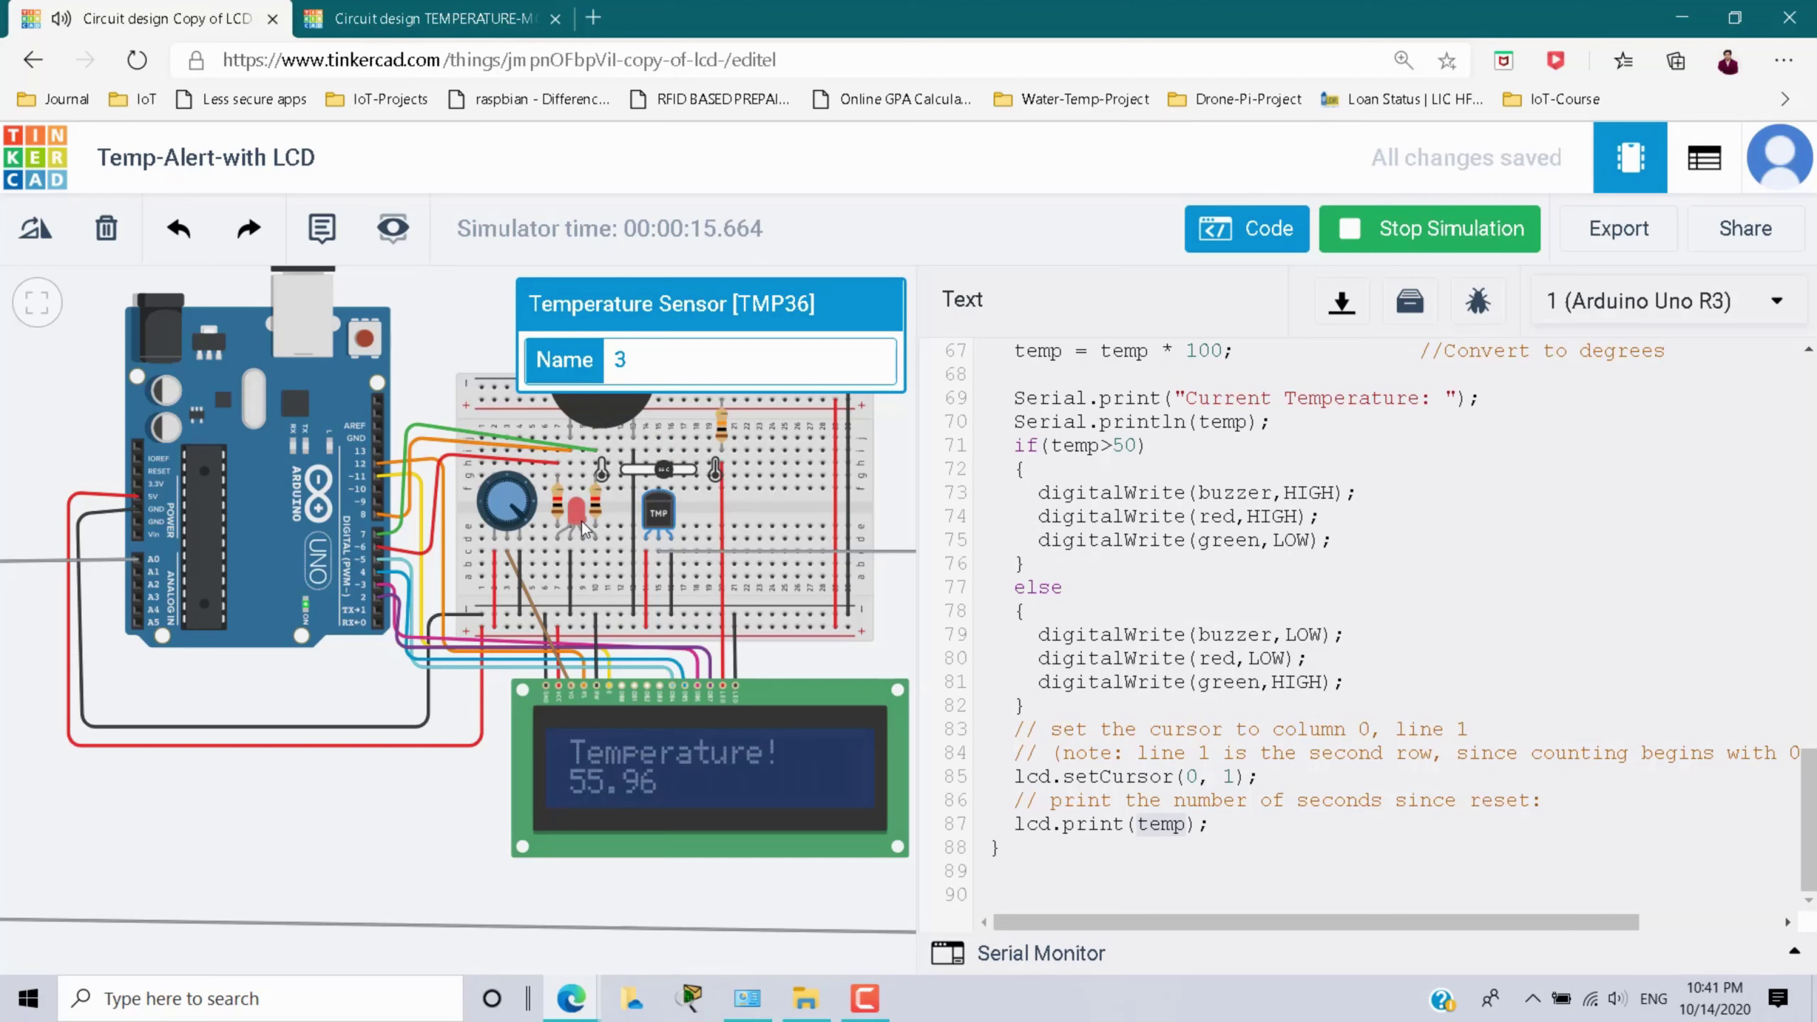
left_click(467, 345)
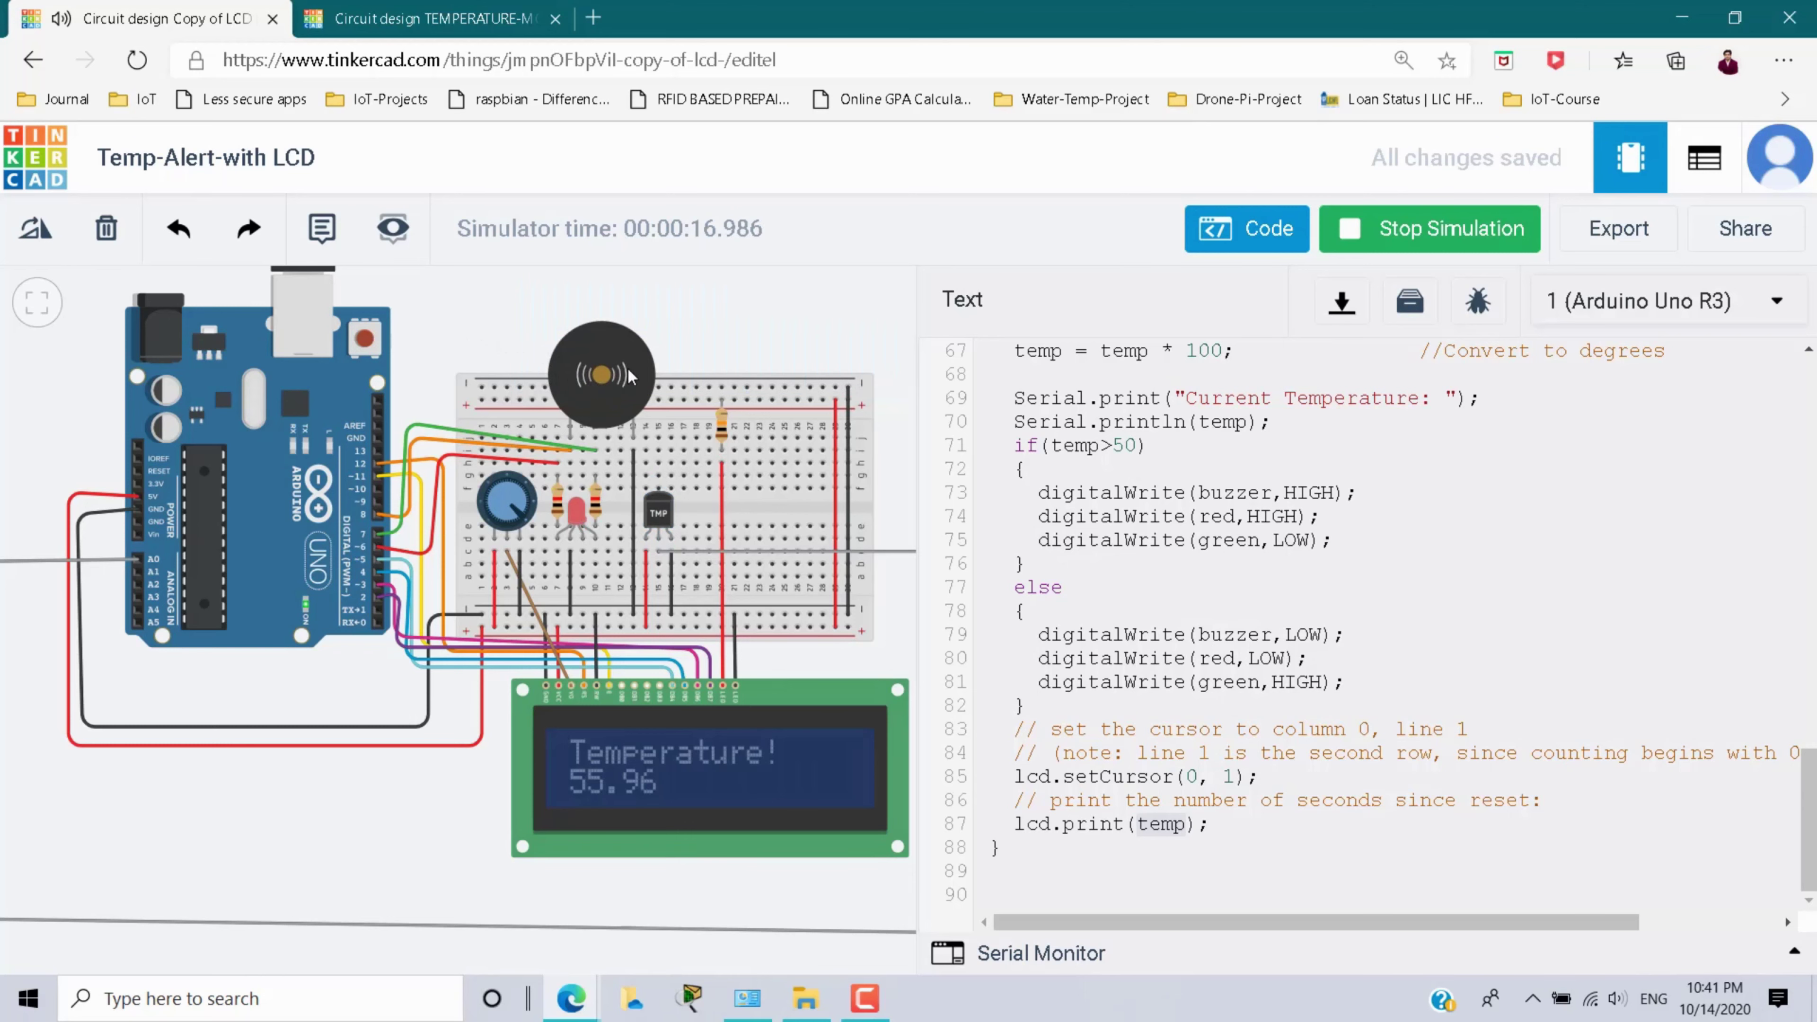
key("XF86AudioRaiseVolume")
key("XF86AudioRaiseVolume")
key("XF86AudioRaiseVolume")
key("XF86AudioRaiseVolume")
key("XF86AudioRaiseVolume")
key("XF86AudioRaiseVolume")
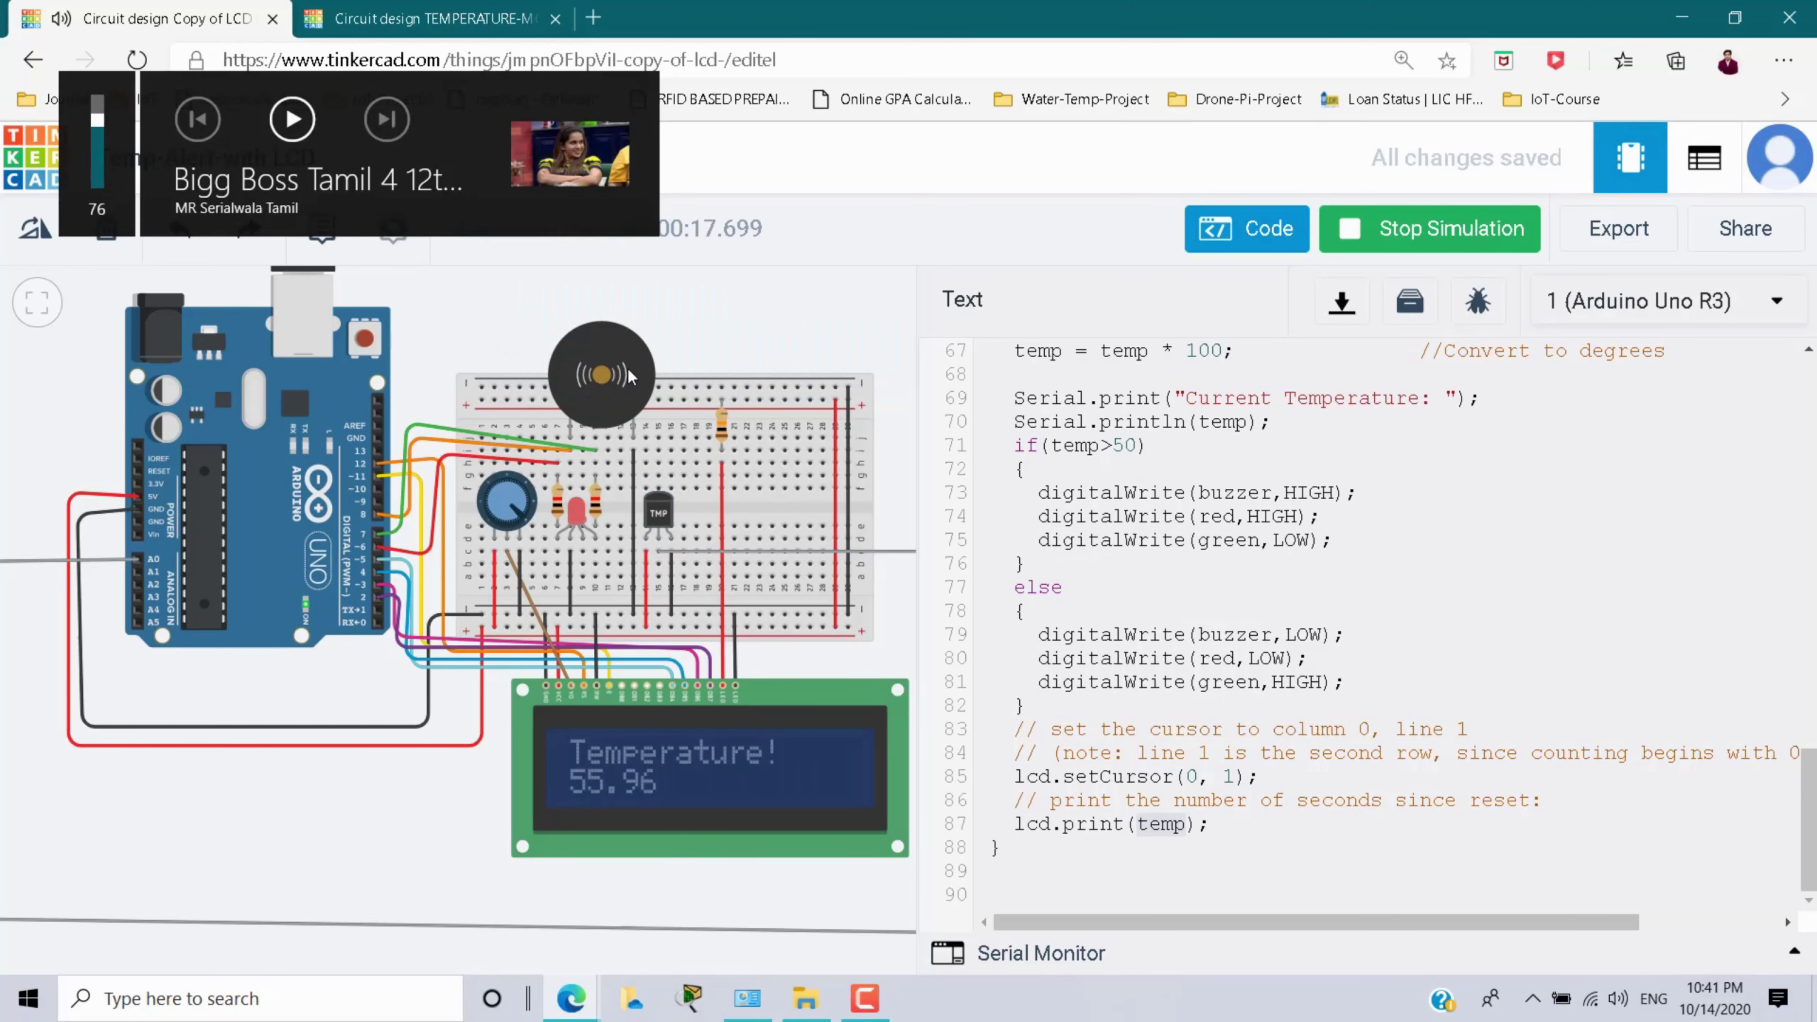
key("XF86AudioLowerVolume")
key("XF86AudioLowerVolume")
key("XF86AudioLowerVolume")
key("XF86AudioLowerVolume")
key("XF86AudioLowerVolume")
key("XF86AudioLowerVolume")
key("XF86AudioLowerVolume")
key("XF86AudioLowerVolume")
key("XF86AudioLowerVolume")
key("XF86AudioLowerVolume")
key("XF86AudioLowerVolume")
key("XF86AudioLowerVolume")
key("XF86AudioLowerVolume")
key("XF86AudioLowerVolume")
key("XF86AudioLowerVolume")
key("XF86AudioLowerVolume")
key("XF86AudioLowerVolume")
key("XF86AudioLowerVolume")
key("XF86AudioLowerVolume")
key("XF86AudioLowerVolume")
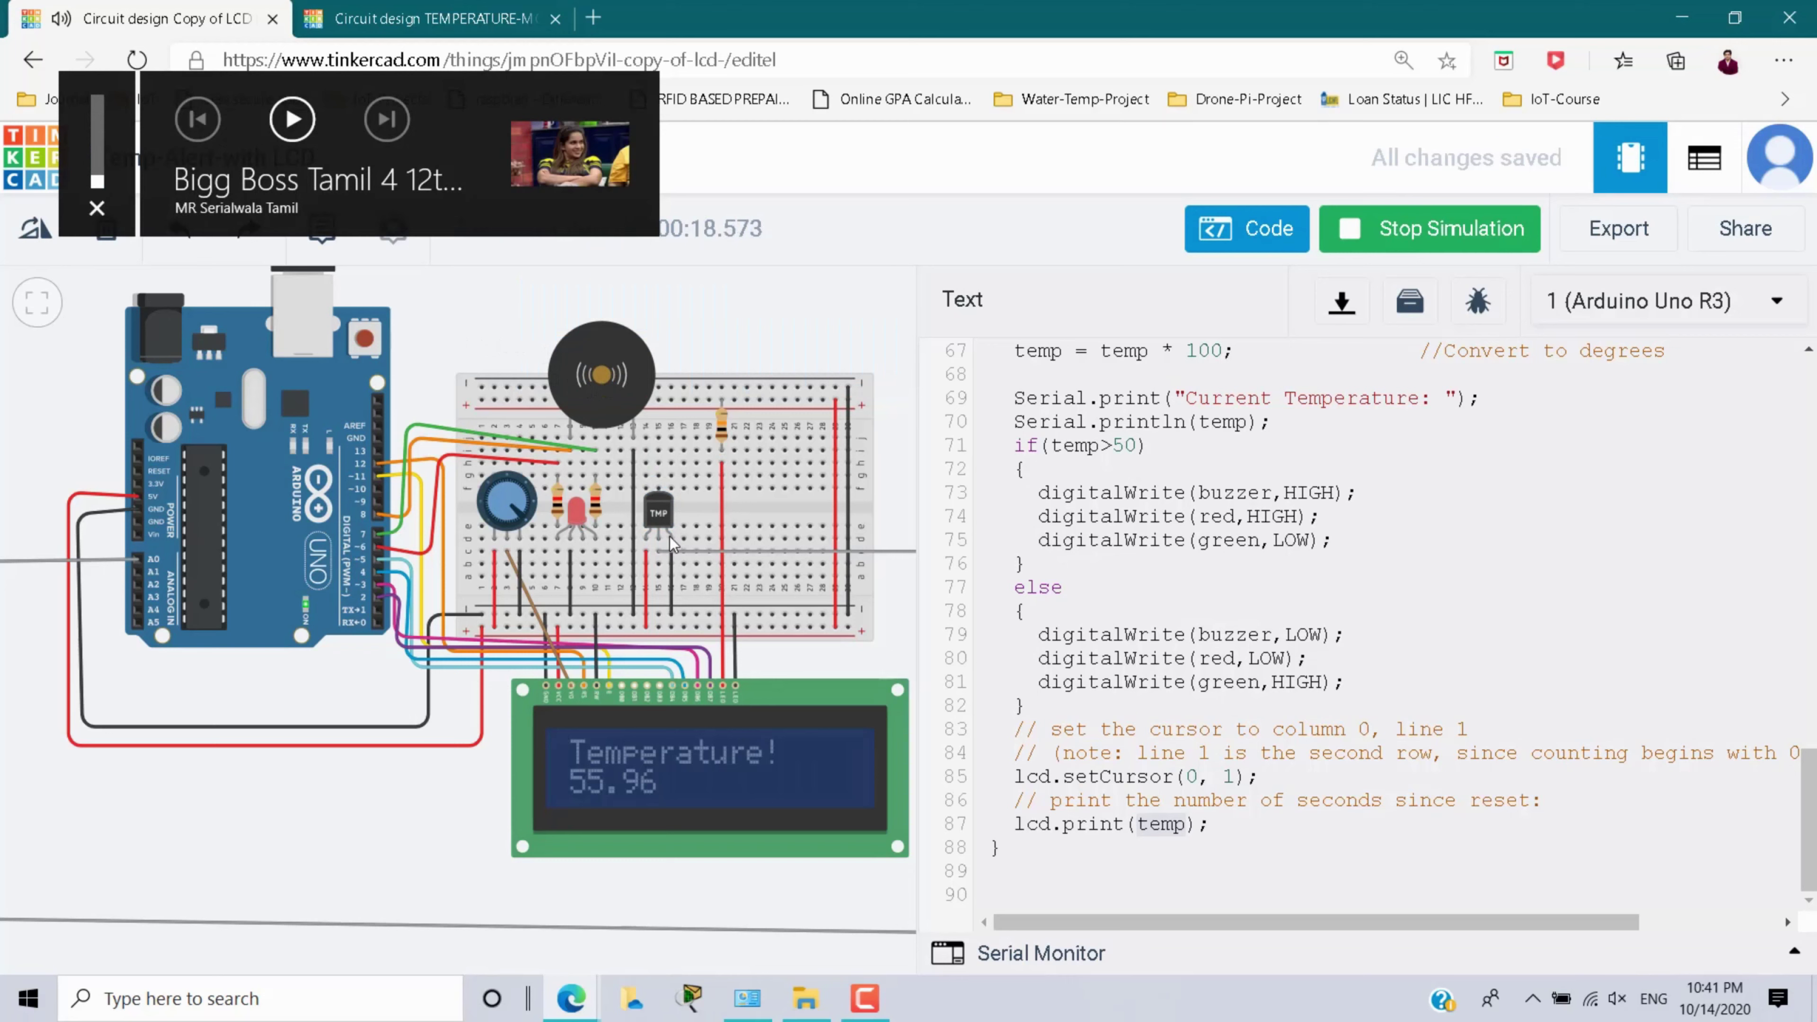